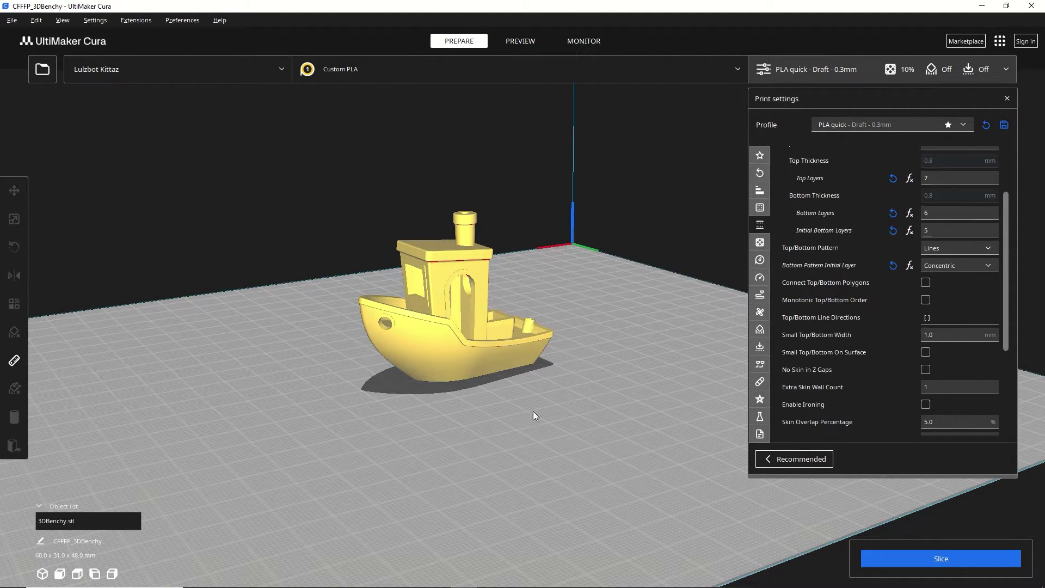
- Open the Marketplace to its Install Plugins list, where Settings Guide shows as installed
right_click_drag(534, 420, 612, 396)
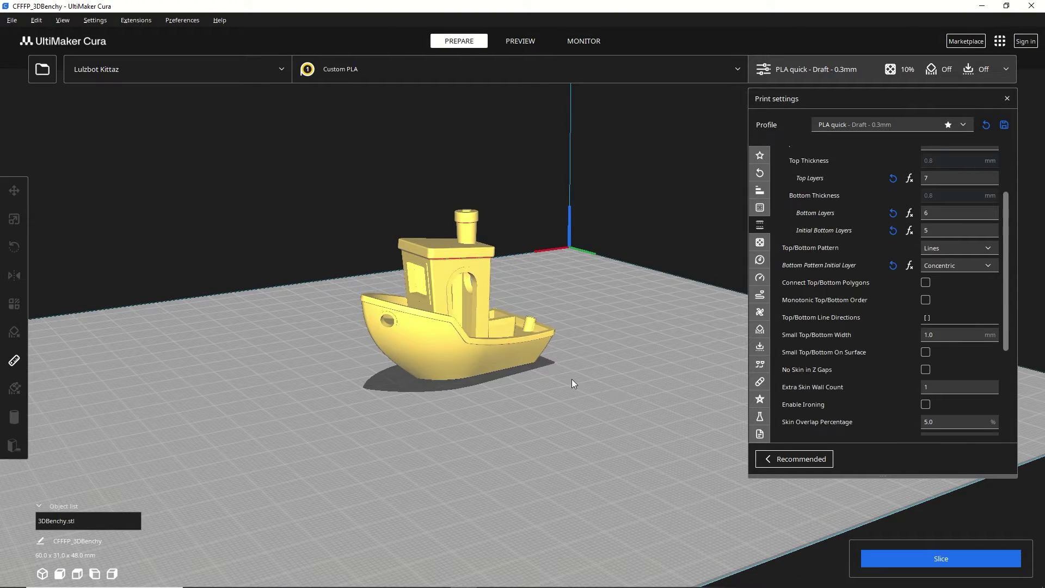
left_click(953, 41)
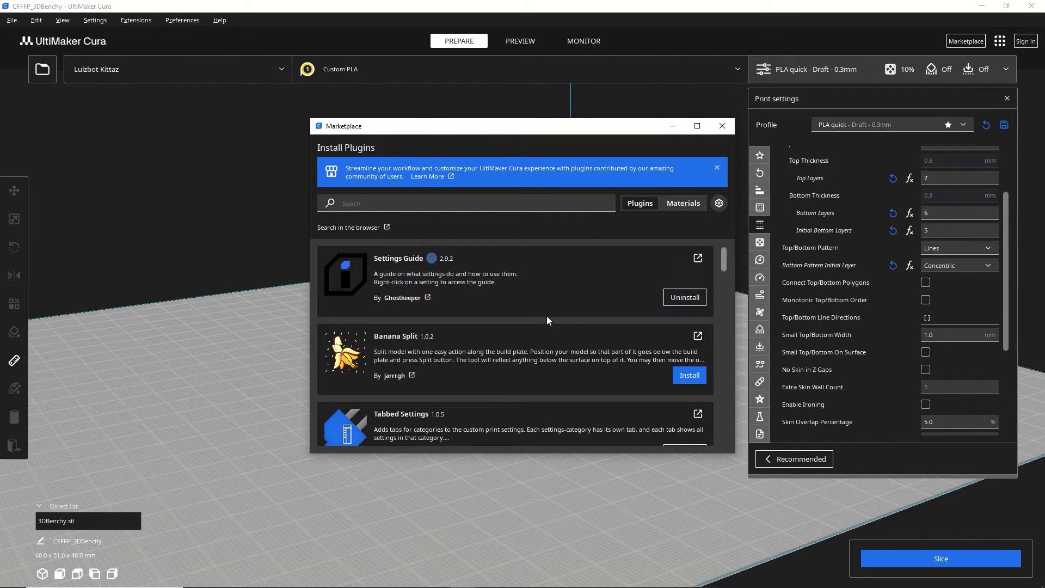
- Scroll the Install Plugins list and load more batches until the full catalogue is shown
scroll(573, 306, "down", 3)
scroll(574, 305, "down", 15)
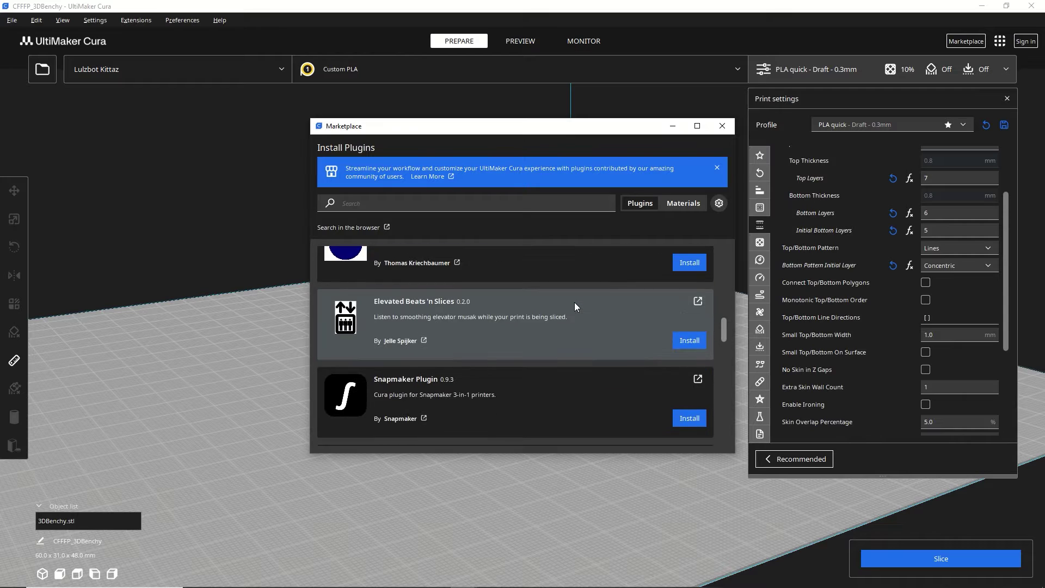
scroll(574, 300, "down", 12)
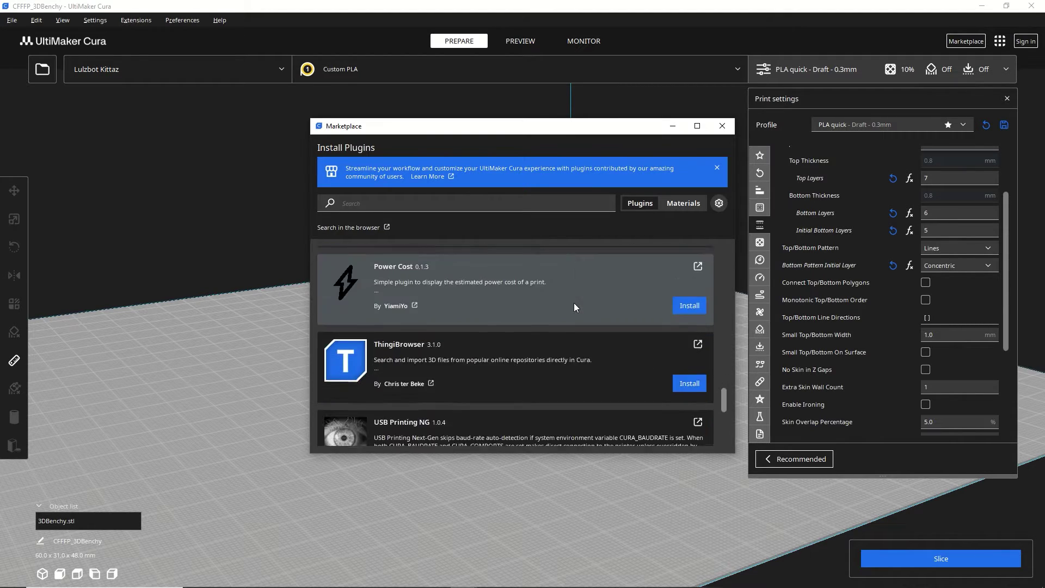
scroll(541, 372, "up", 6)
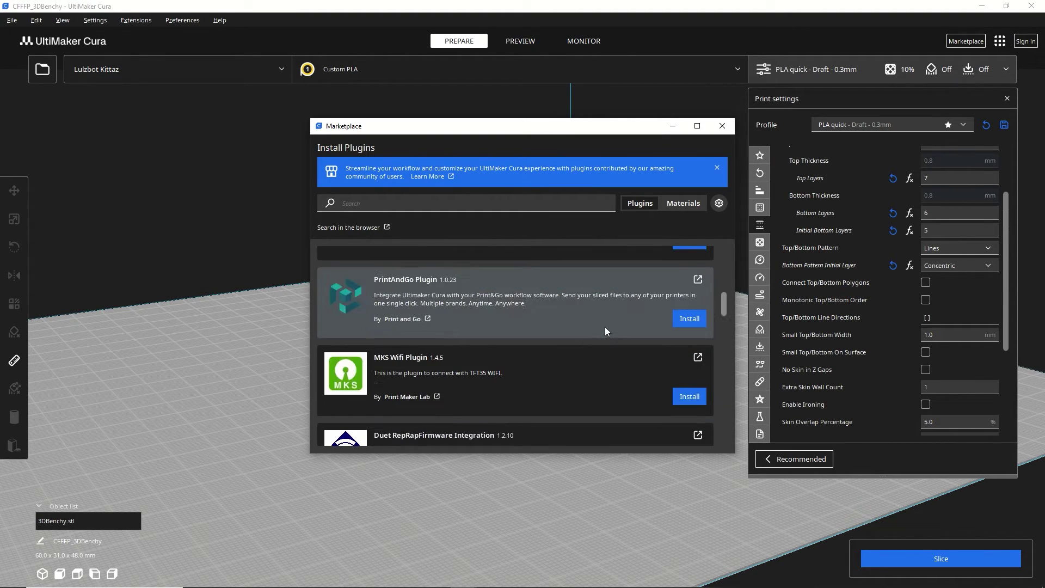
scroll(616, 311, "down", 4)
scroll(615, 311, "down", 3)
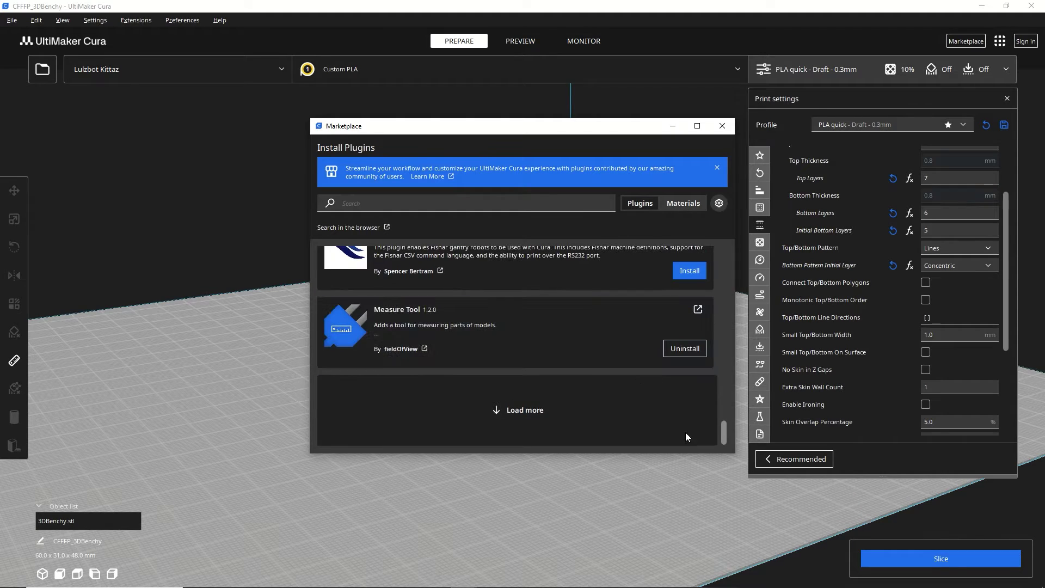
left_click(514, 410)
left_click_drag(725, 352, 714, 447)
left_click(524, 416)
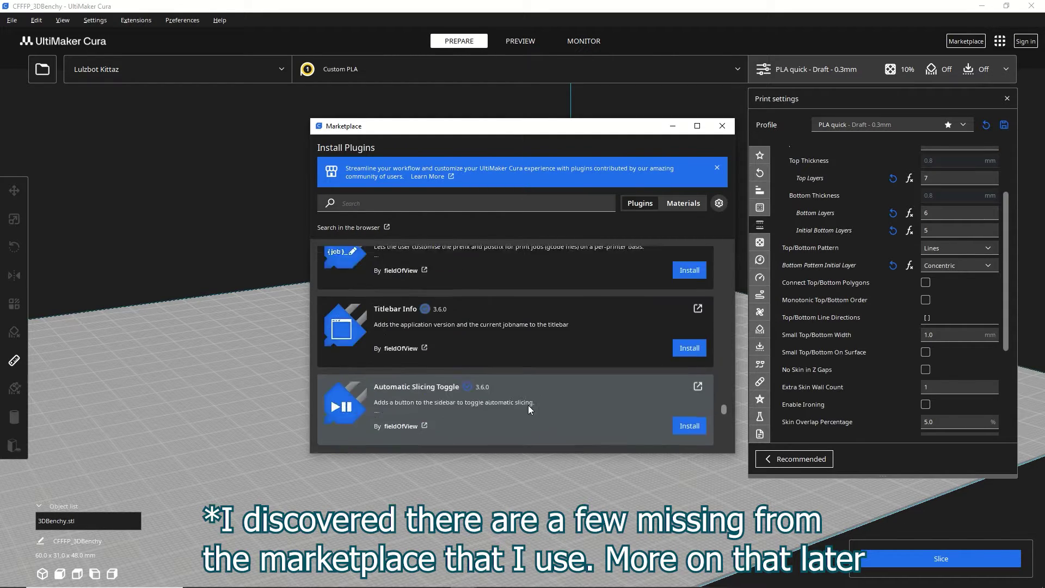
- Return to the top and open the Banana Split plugin's details and its website
scroll(530, 402, "down", 5)
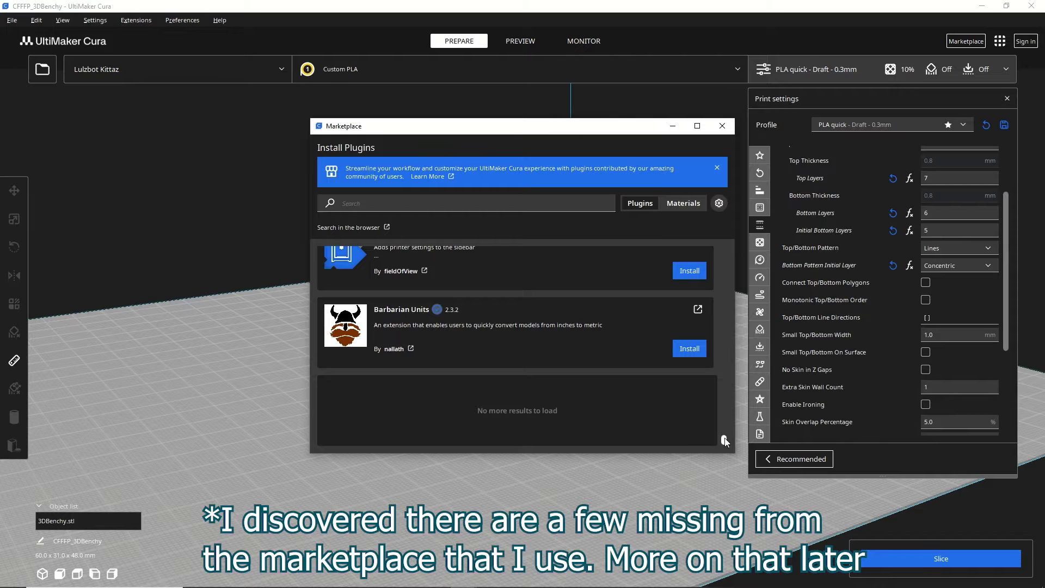
left_click_drag(726, 440, 727, 224)
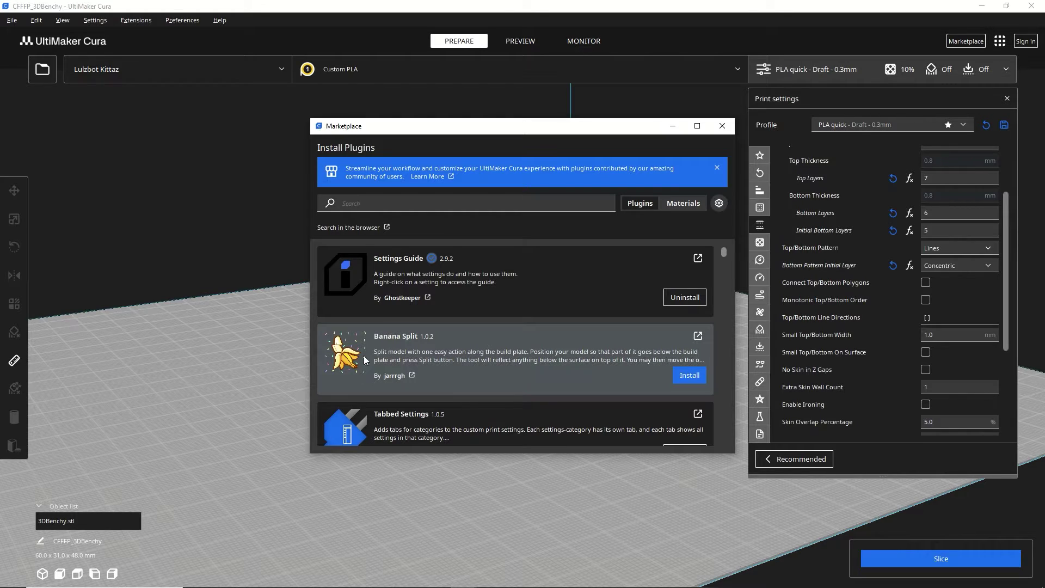
left_click(459, 363)
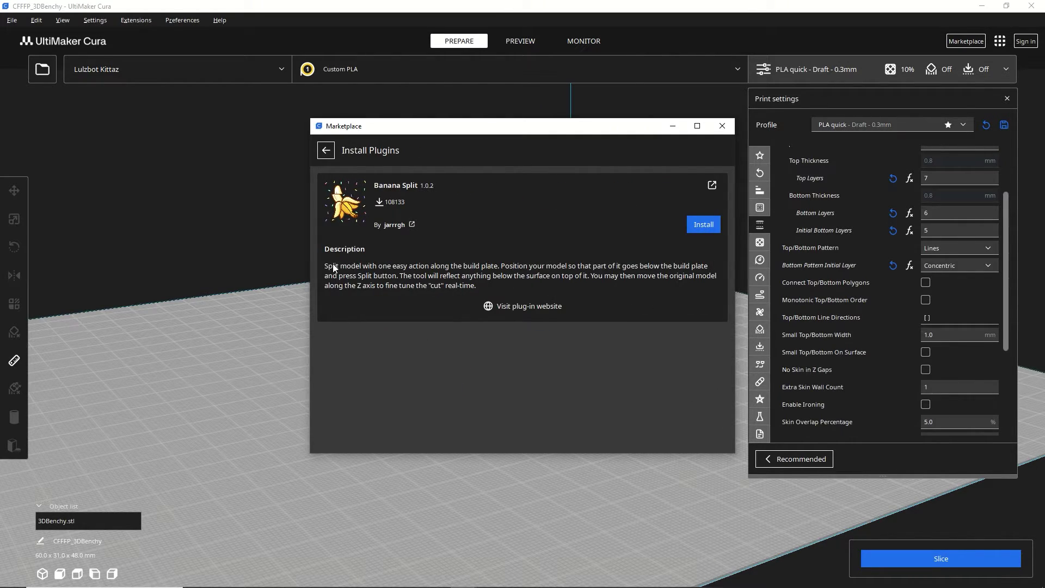
left_click(531, 308)
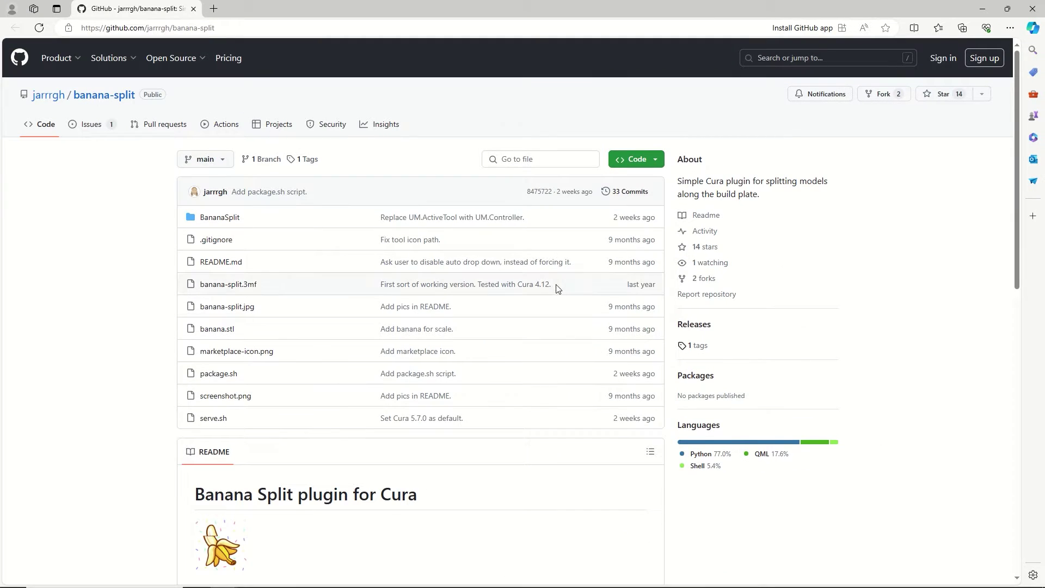
- Read through the banana-split GitHub README in Edge and return to the top
scroll(205, 311, "down", 5)
scroll(204, 317, "down", 6)
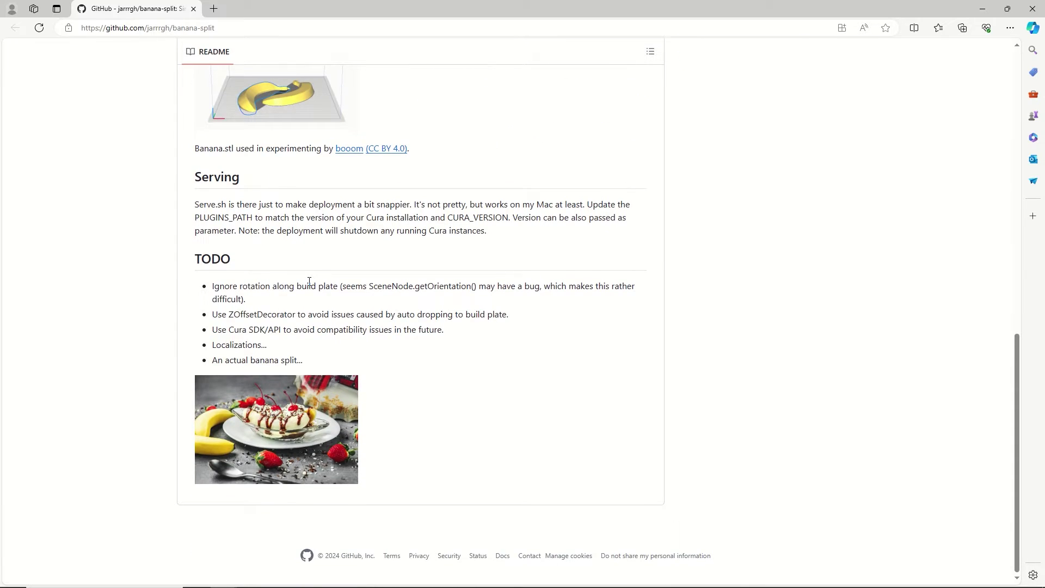
scroll(237, 221, "up", 10)
scroll(228, 234, "down", 4)
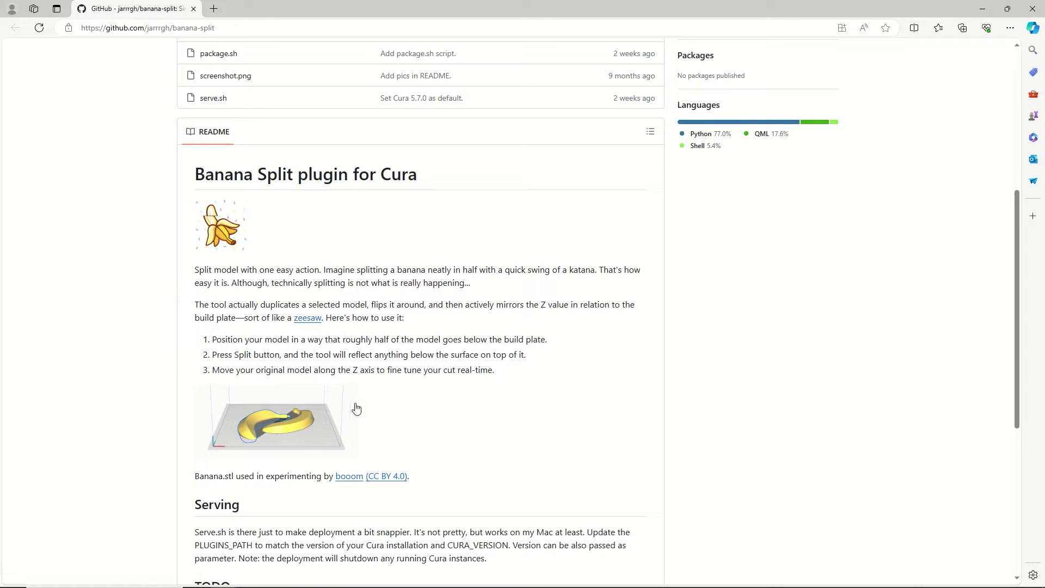
scroll(556, 271, "up", 5)
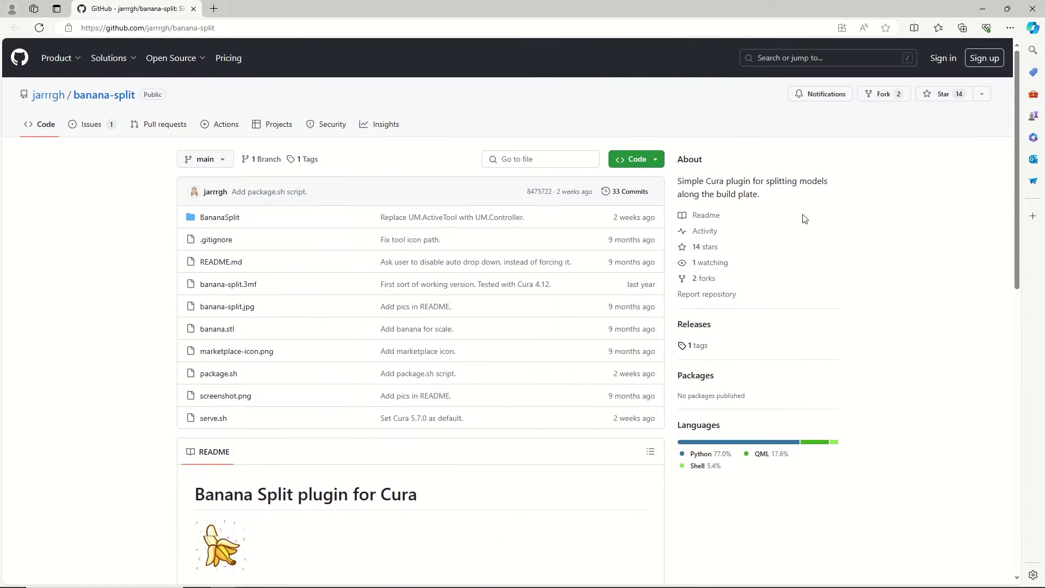
- Install Banana Split 1.0.2 after accepting its licence, then return to the plugin list
left_click(982, 9)
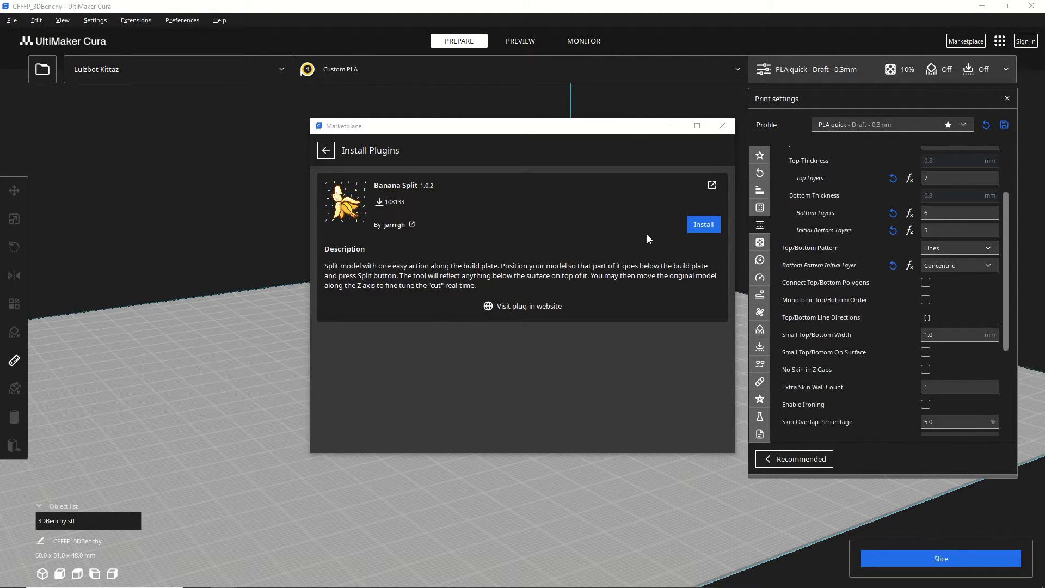
left_click(717, 223)
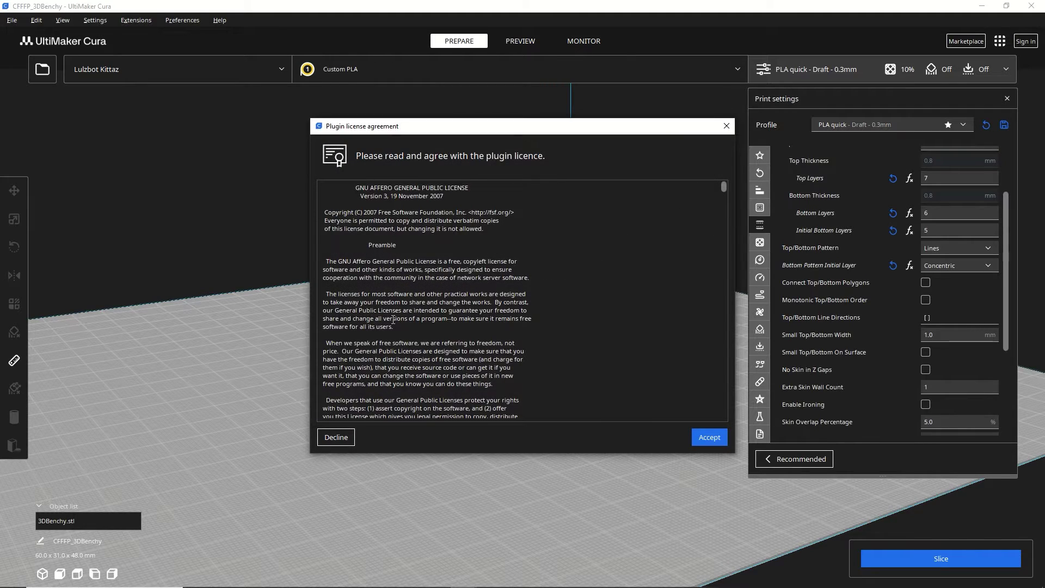
left_click(721, 438)
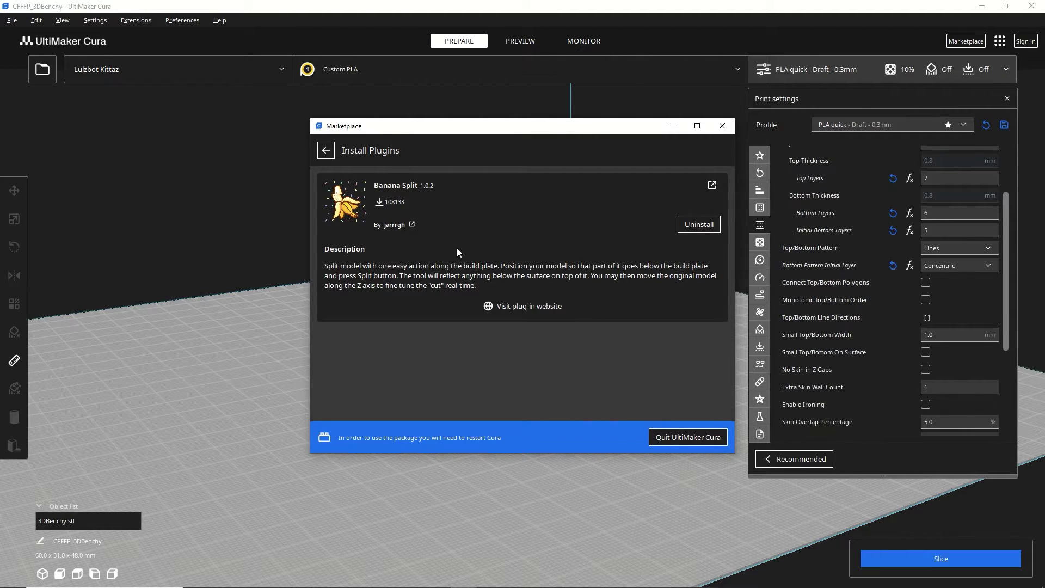
left_click(326, 150)
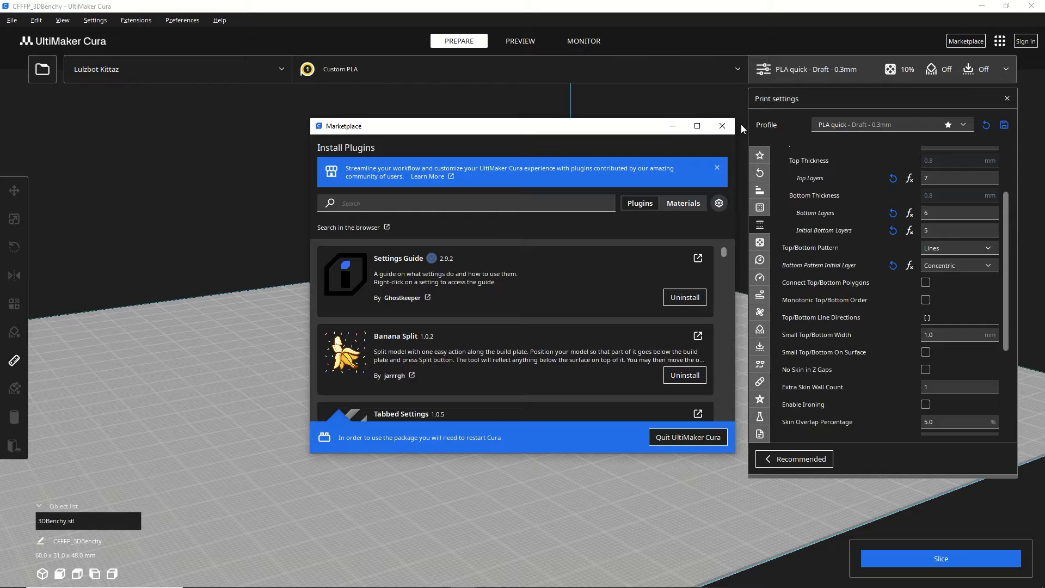
- Close the Marketplace and bring the custom settings list up to the Quality section
left_click(723, 125)
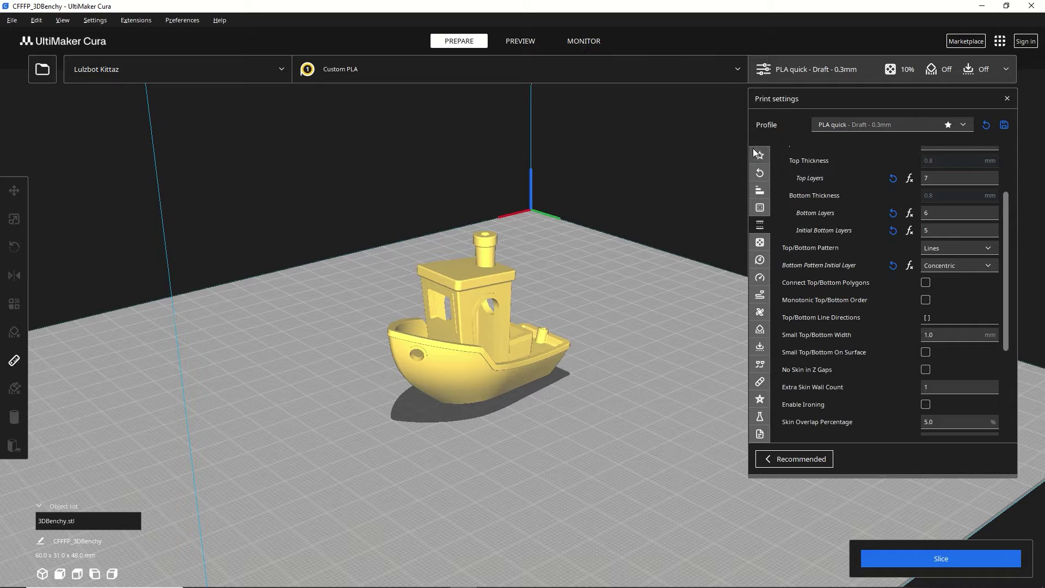
scroll(757, 179, "up", 4)
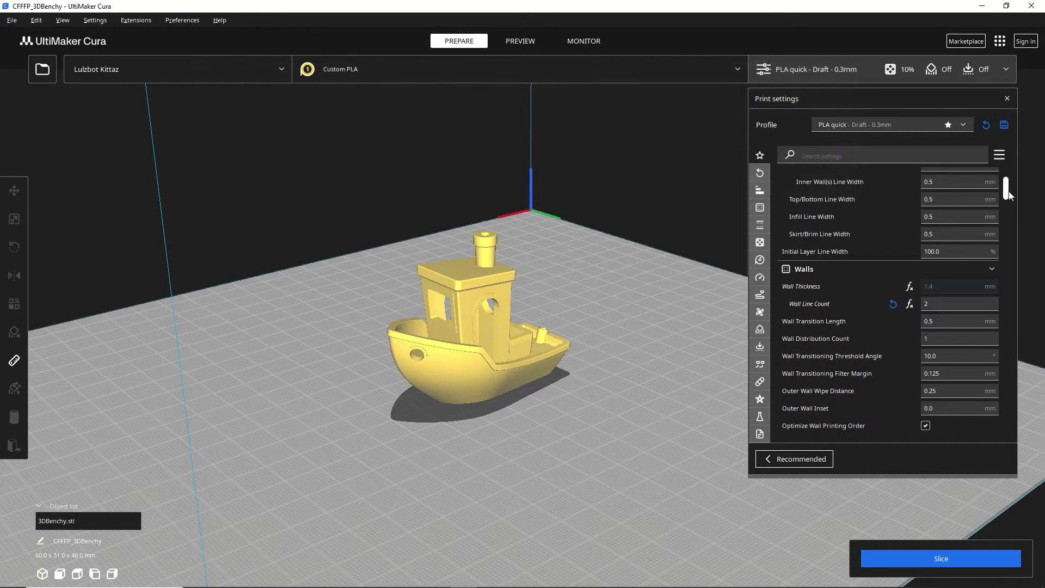
left_click_drag(1006, 182, 1007, 170)
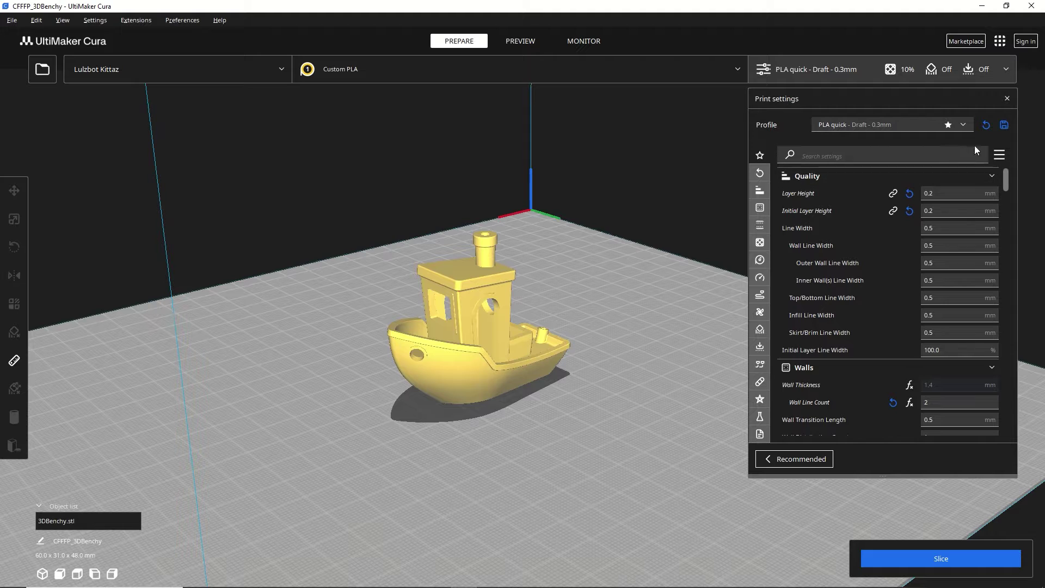
left_click_drag(1007, 184, 979, 180)
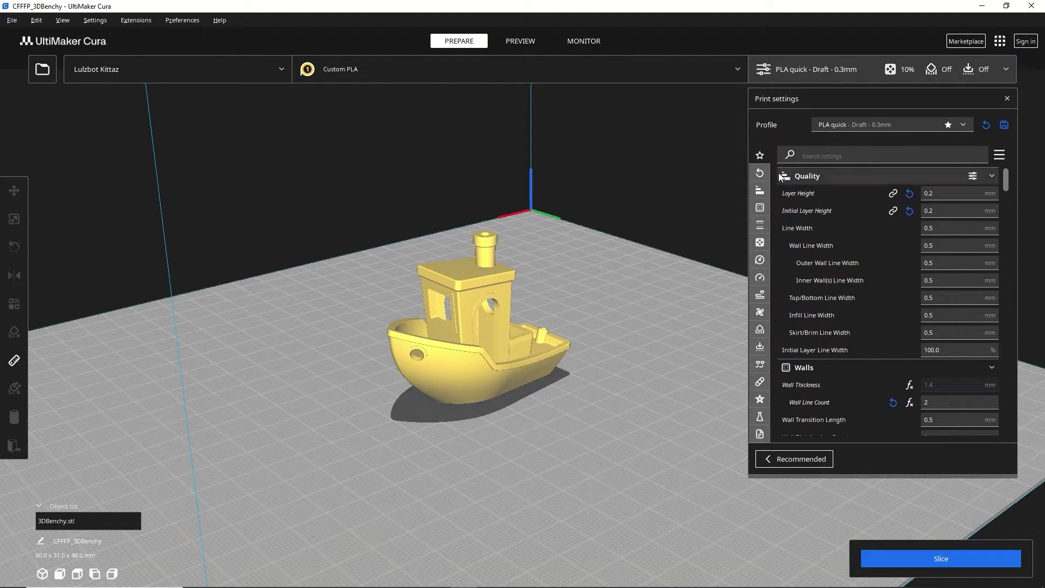
- Filter to changed settings and browse Quality, Walls, Top/Bottom, Speed, Material and Special Modes
left_click(761, 173)
left_click(760, 190)
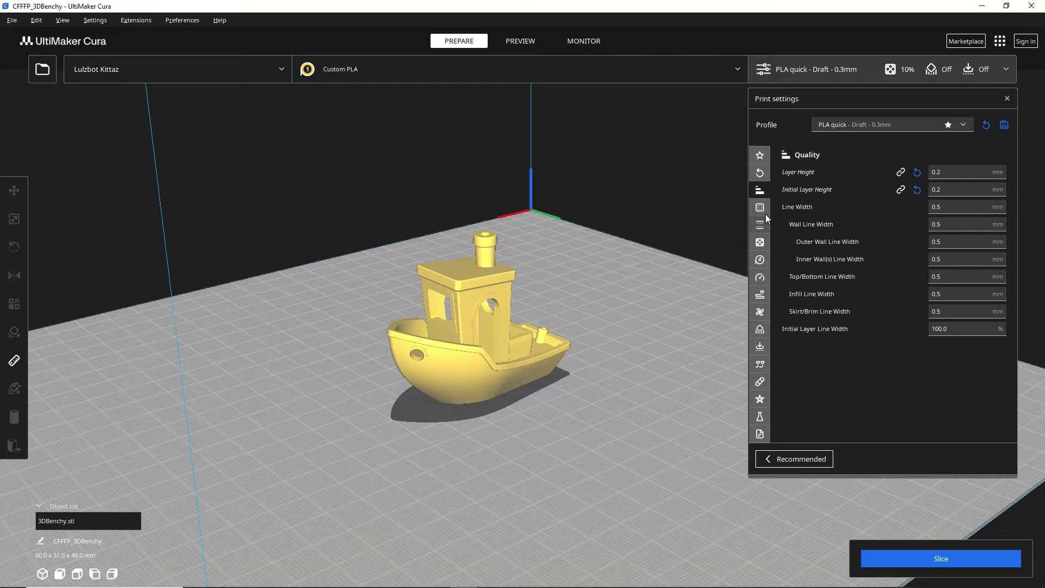
left_click(760, 207)
left_click(760, 225)
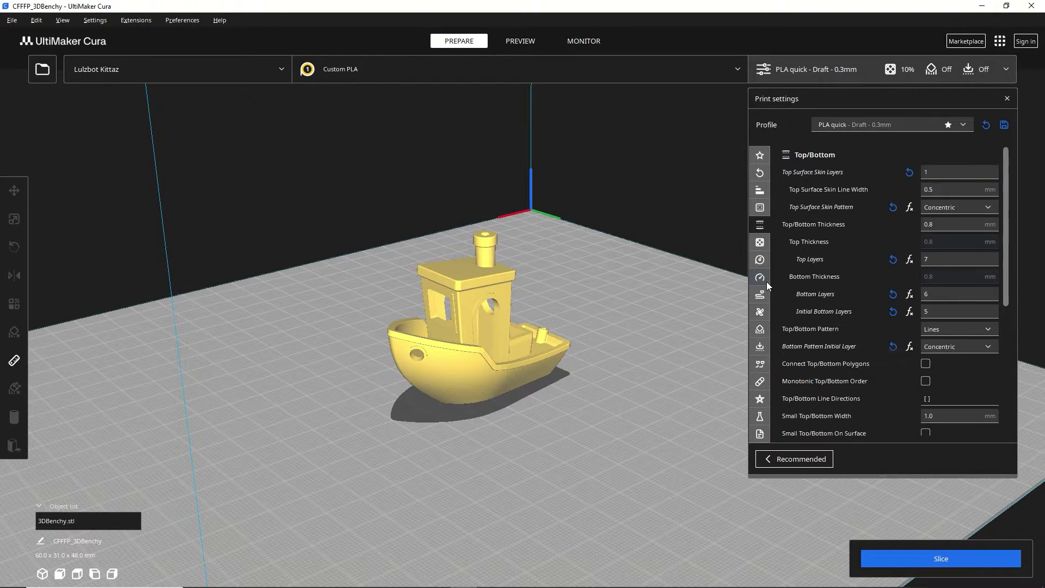
left_click(760, 278)
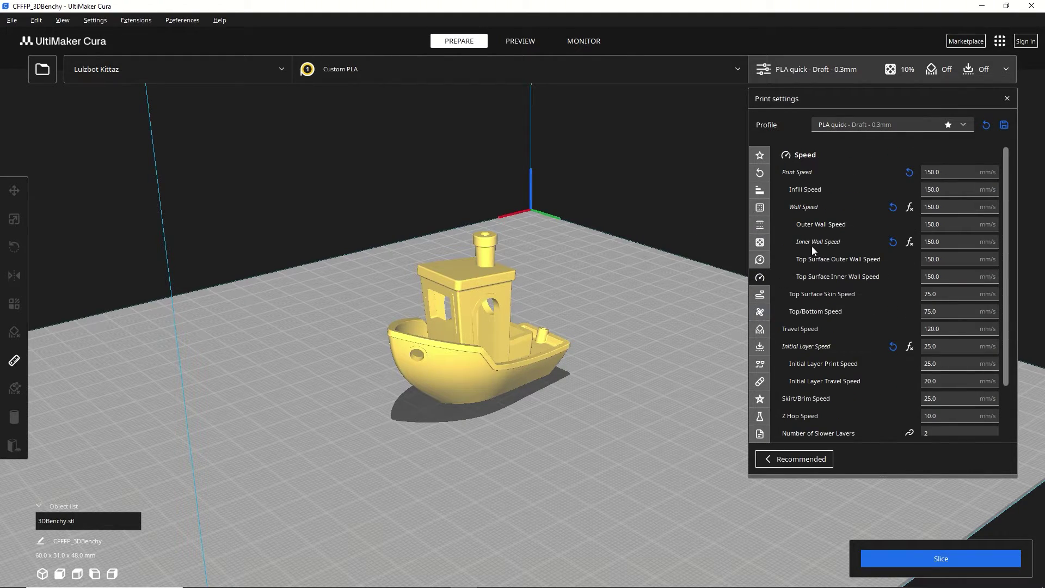
scroll(819, 196, "down", 3)
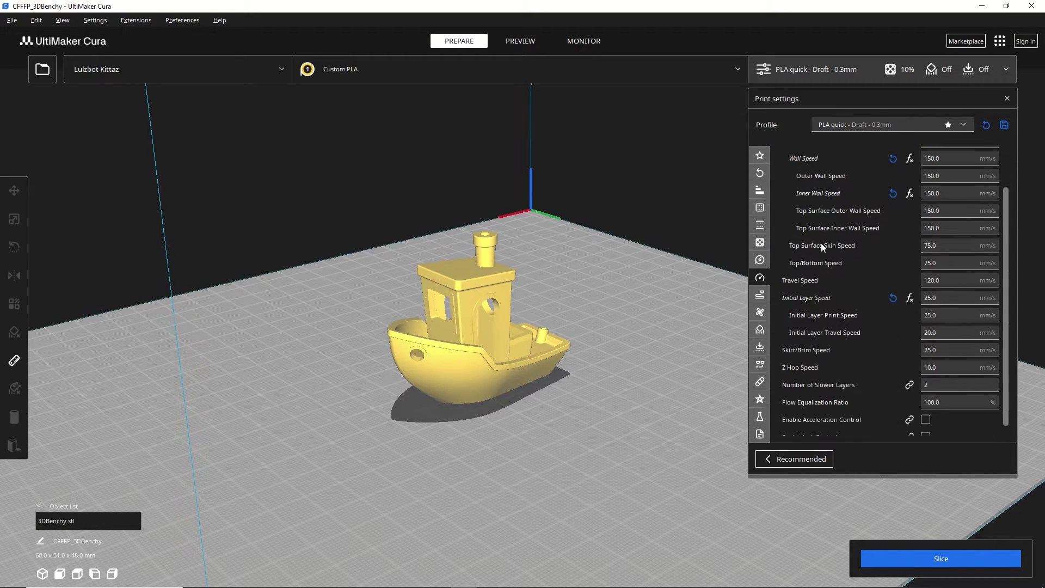
scroll(821, 240, "up", 5)
scroll(816, 234, "down", 1)
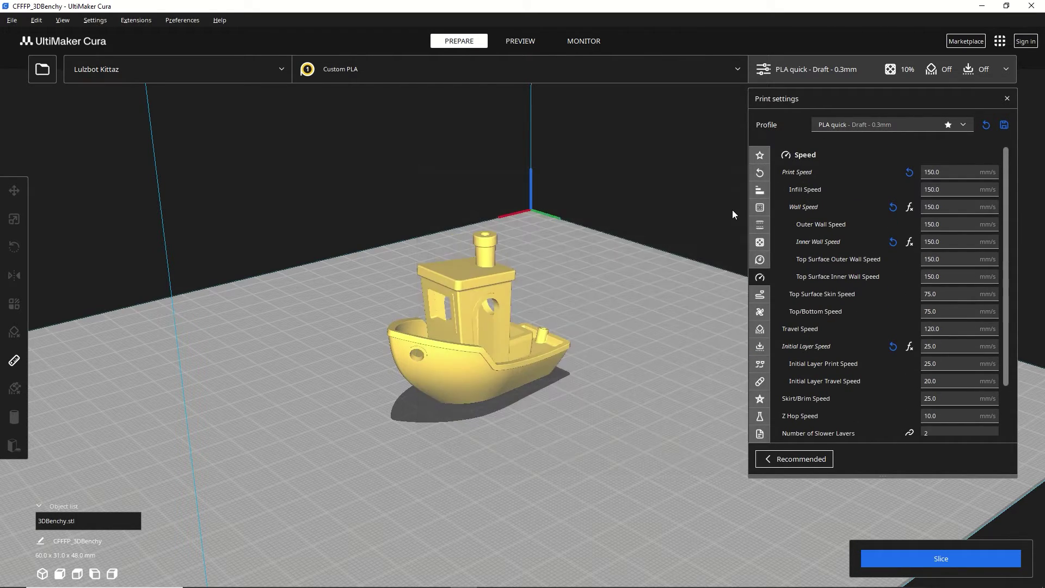
left_click(760, 260)
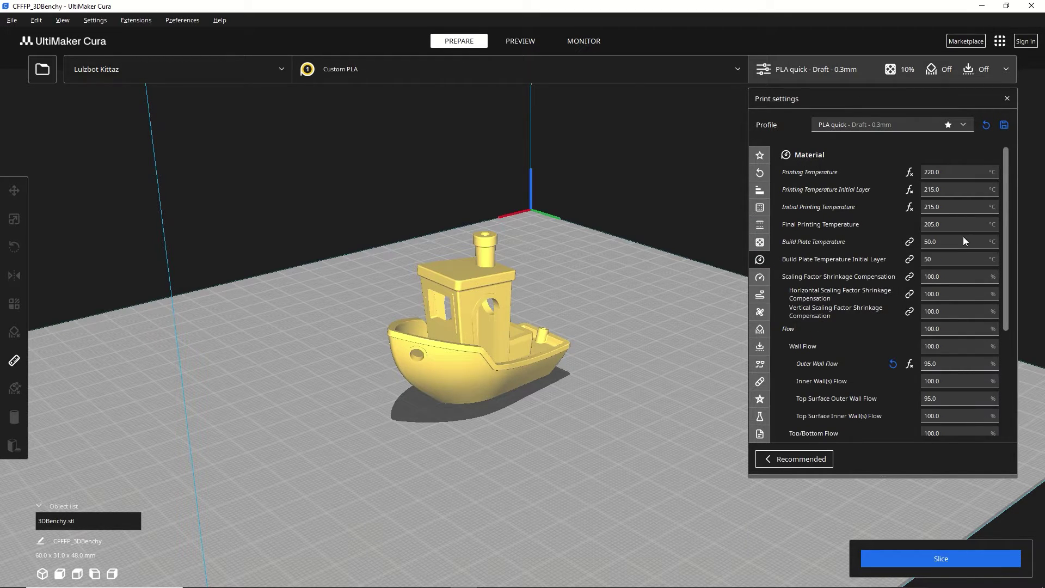
scroll(964, 241, "down", 3)
scroll(961, 225, "up", 3)
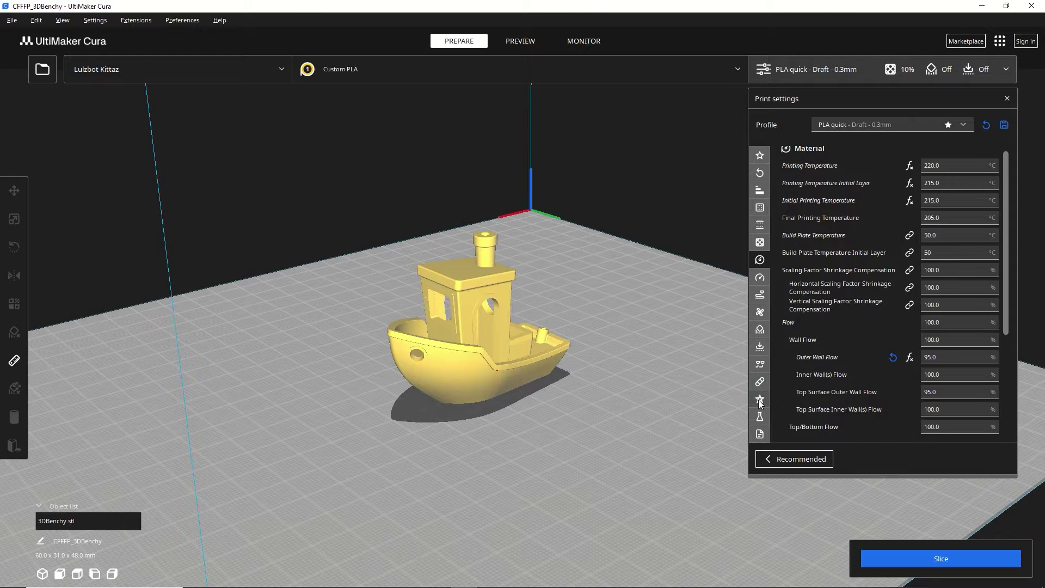
left_click(761, 402)
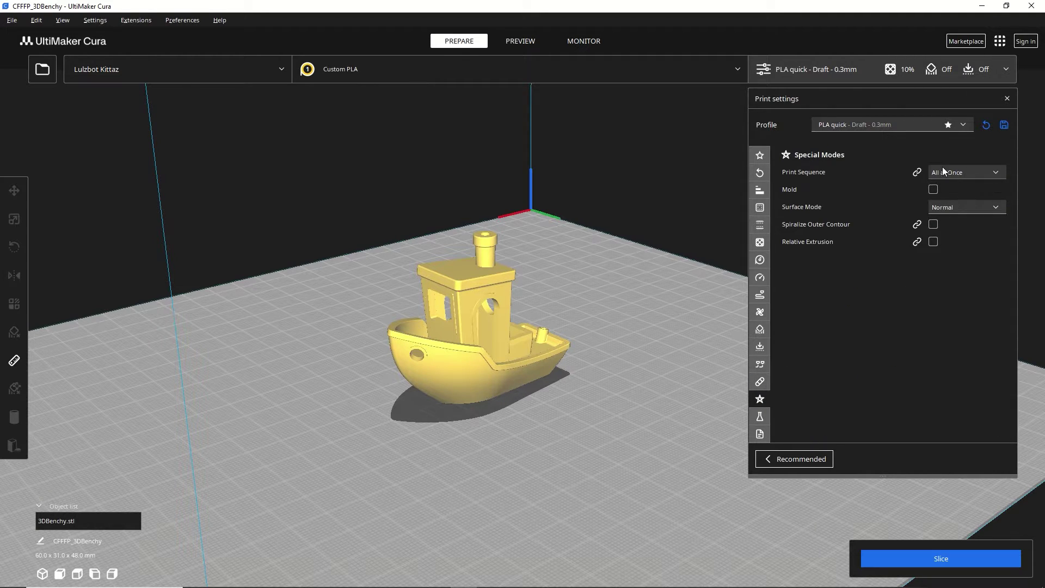
- Review the full settings list and the changed settings again, then show only Quality
left_click(761, 175)
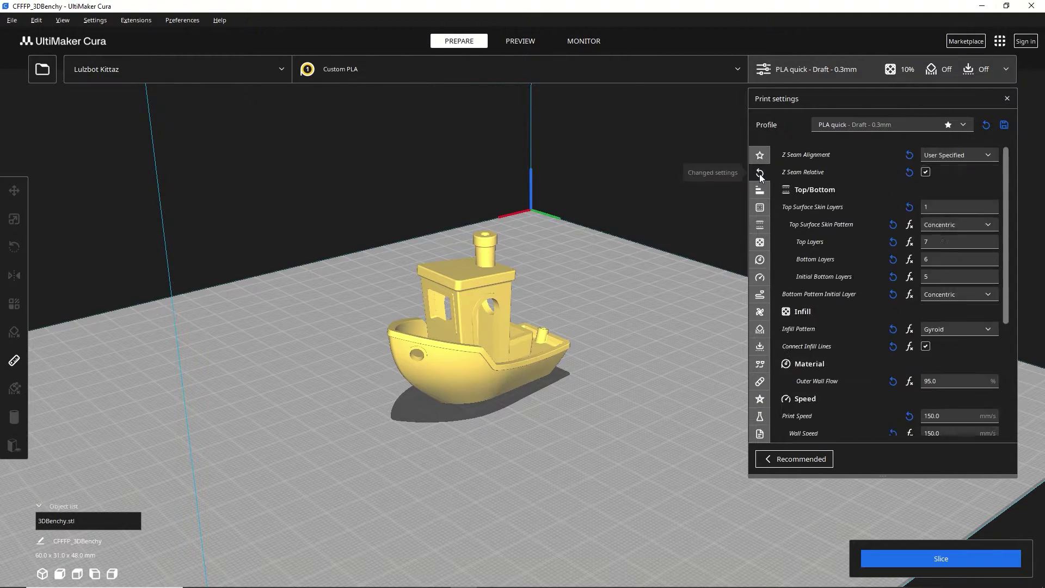
mouse_move(888, 217)
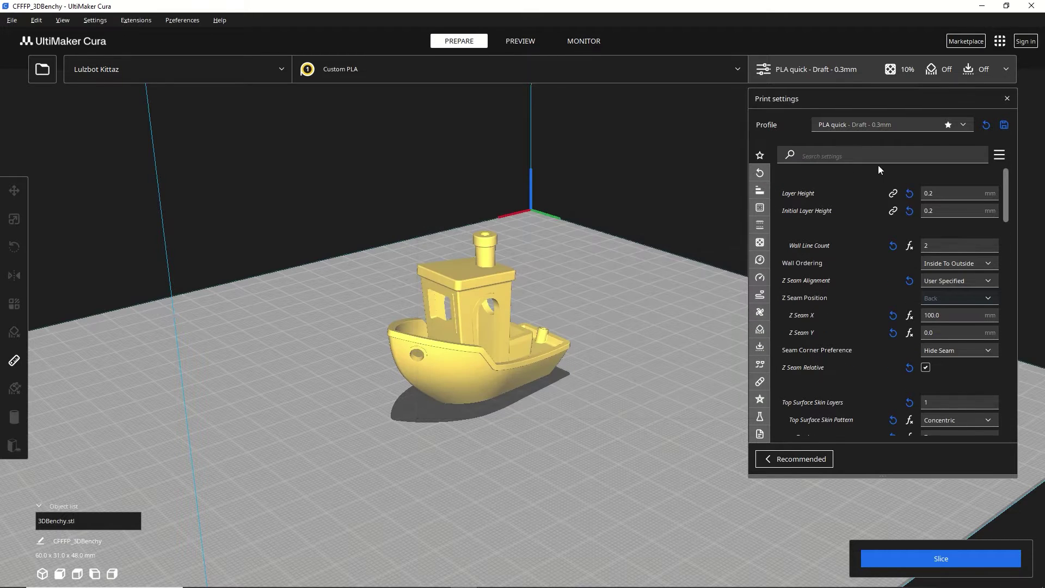
scroll(839, 249, "down", 3)
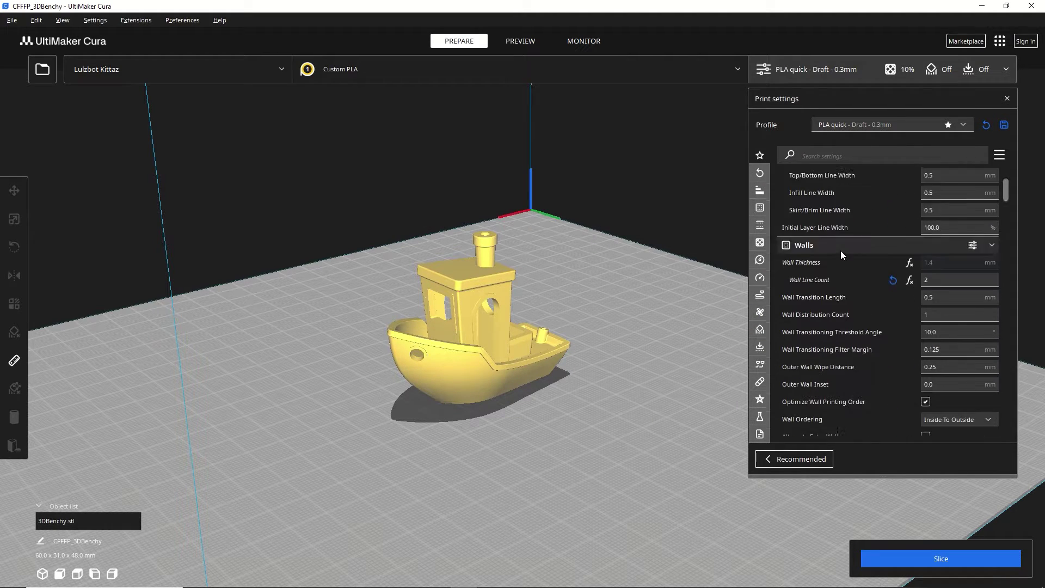
left_click(752, 173)
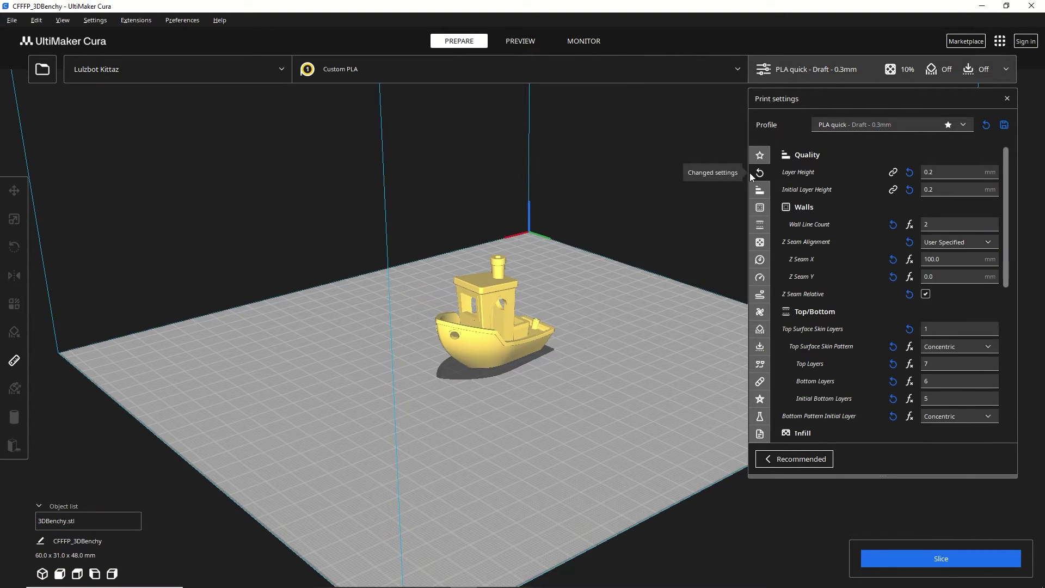
scroll(920, 348, "down", 10)
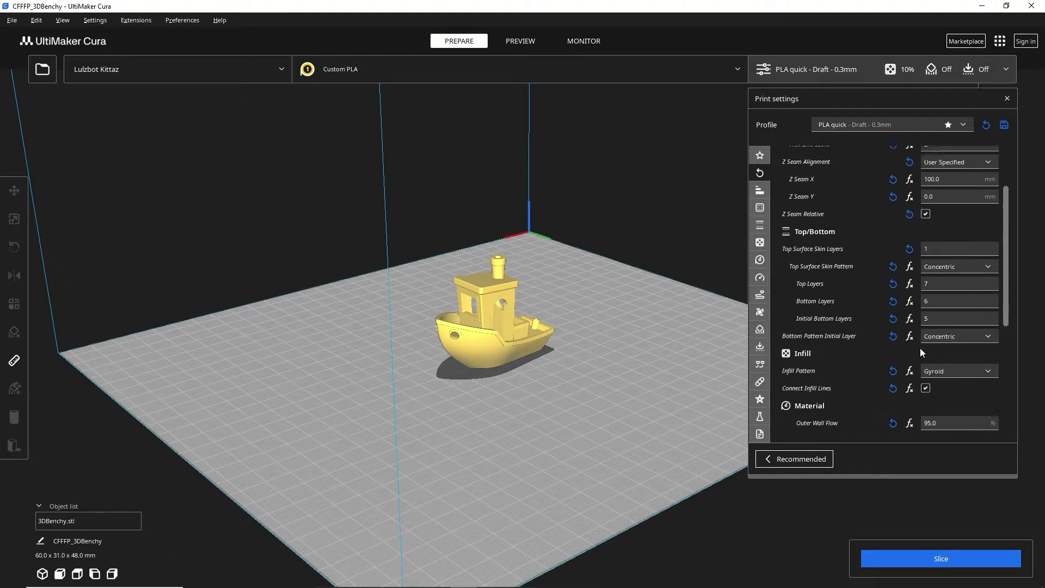
scroll(871, 299, "up", 5)
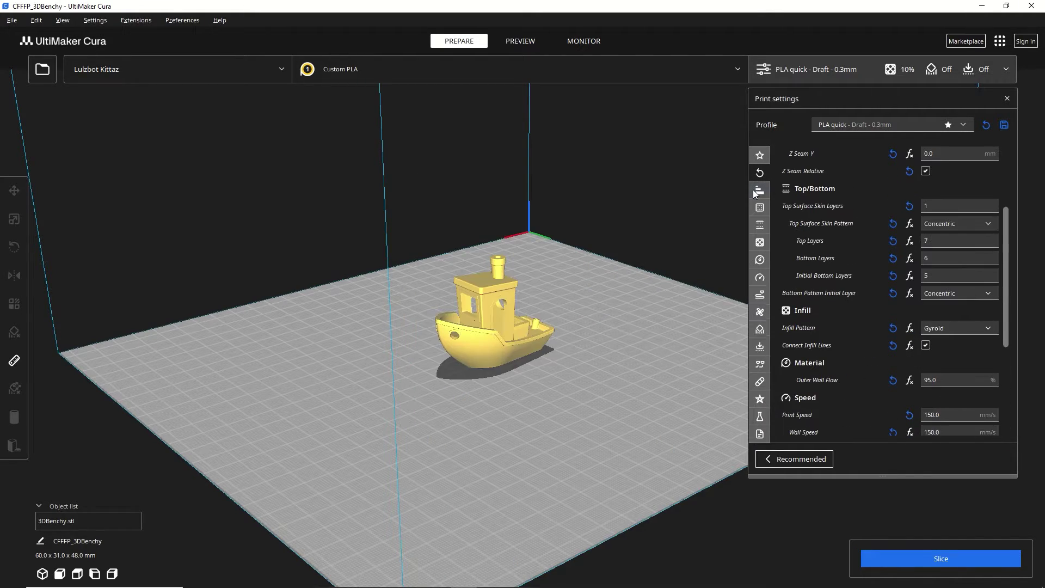
left_click(753, 190)
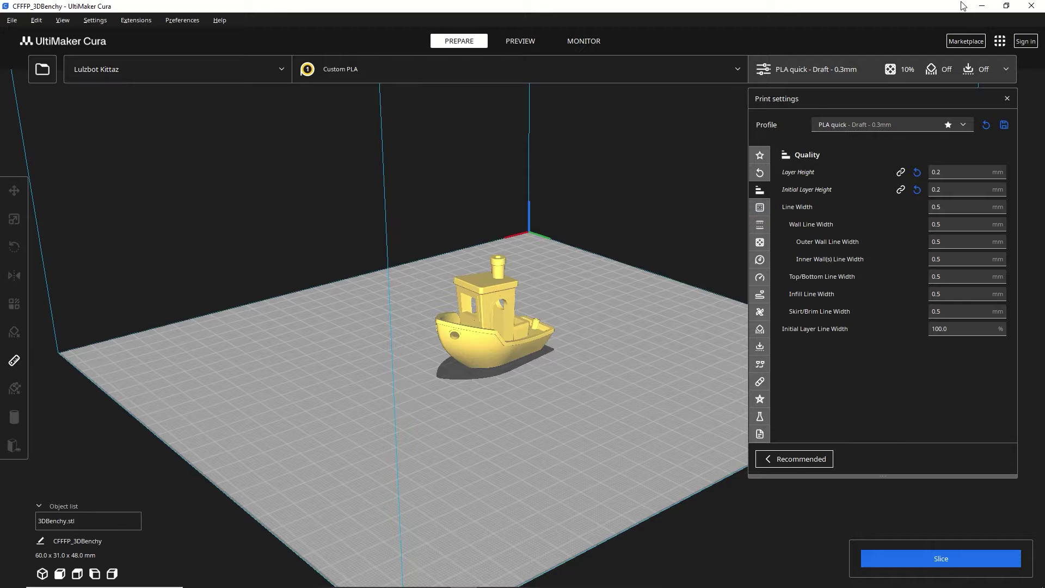
- View the Tabbed Settings plugin's Marketplace details, then quit Cura to restart it
left_click(967, 41)
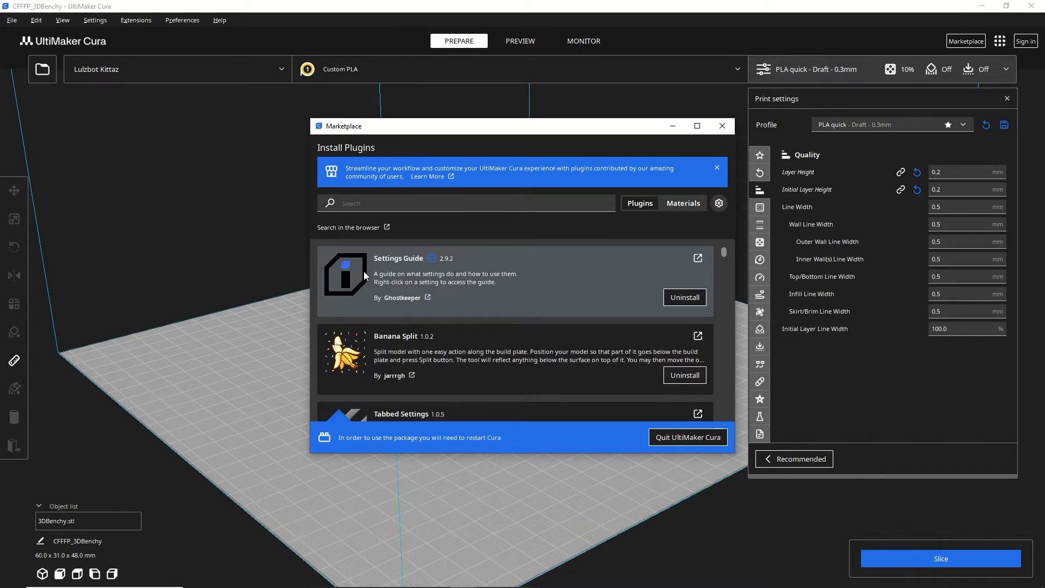
scroll(385, 280, "down", 3)
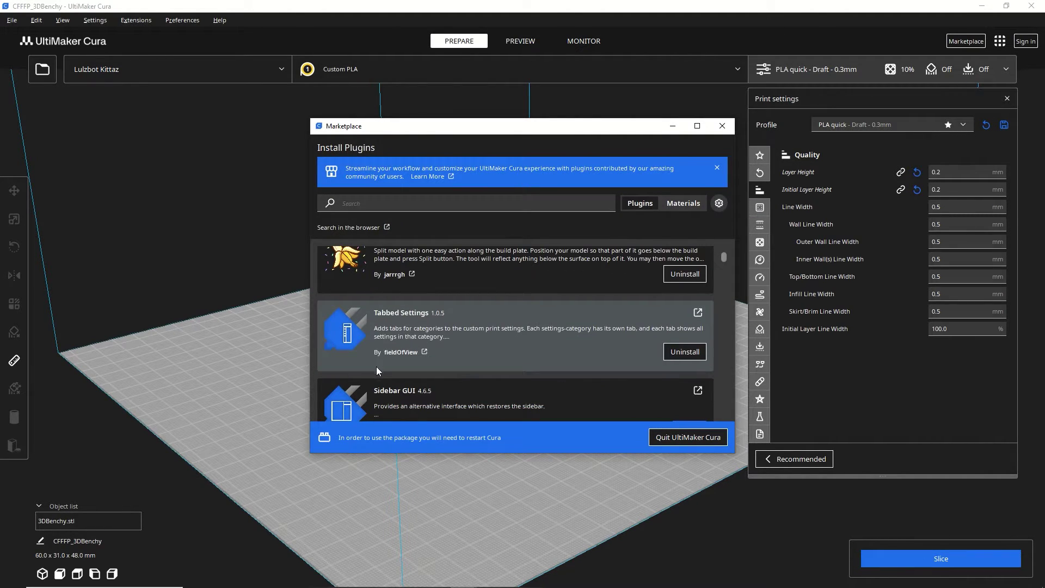
left_click(395, 357)
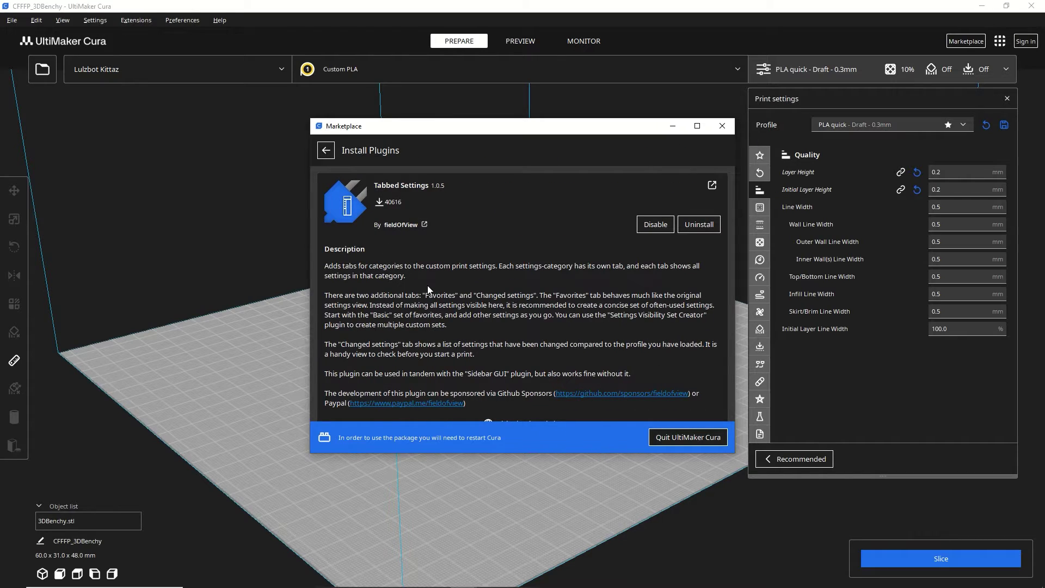
left_click(675, 439)
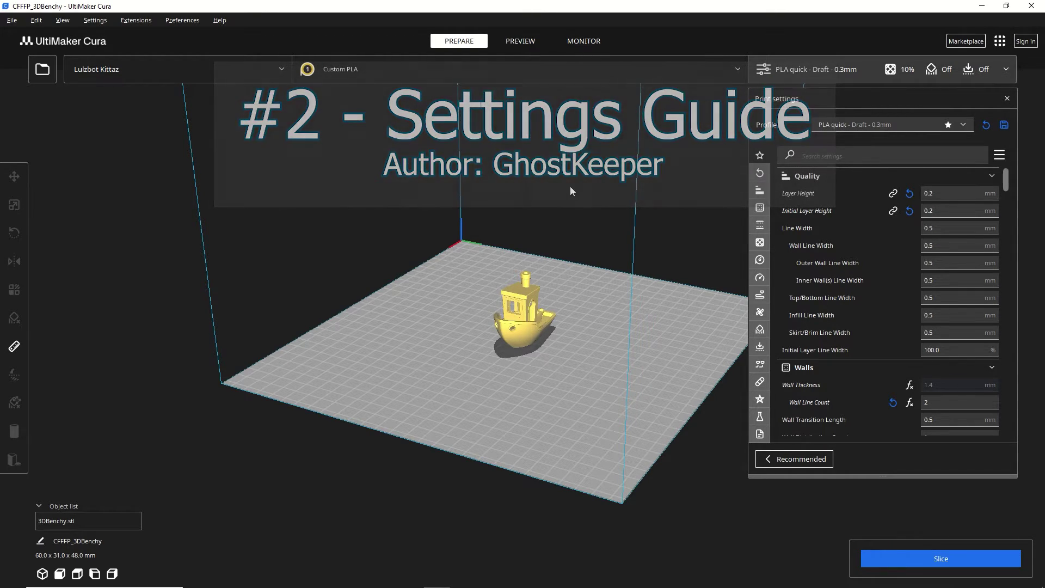
mouse_move(807, 200)
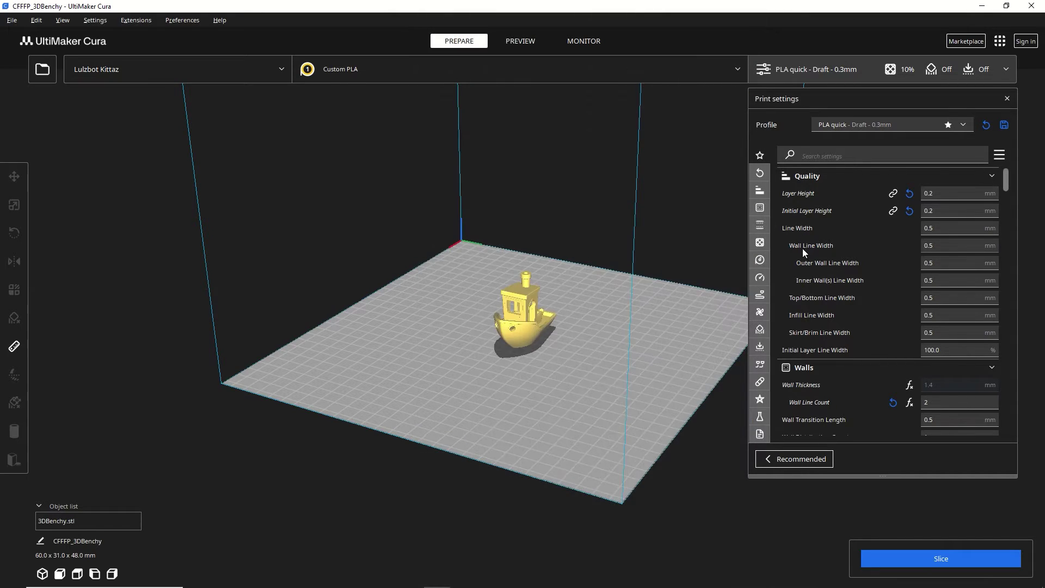
mouse_move(802, 267)
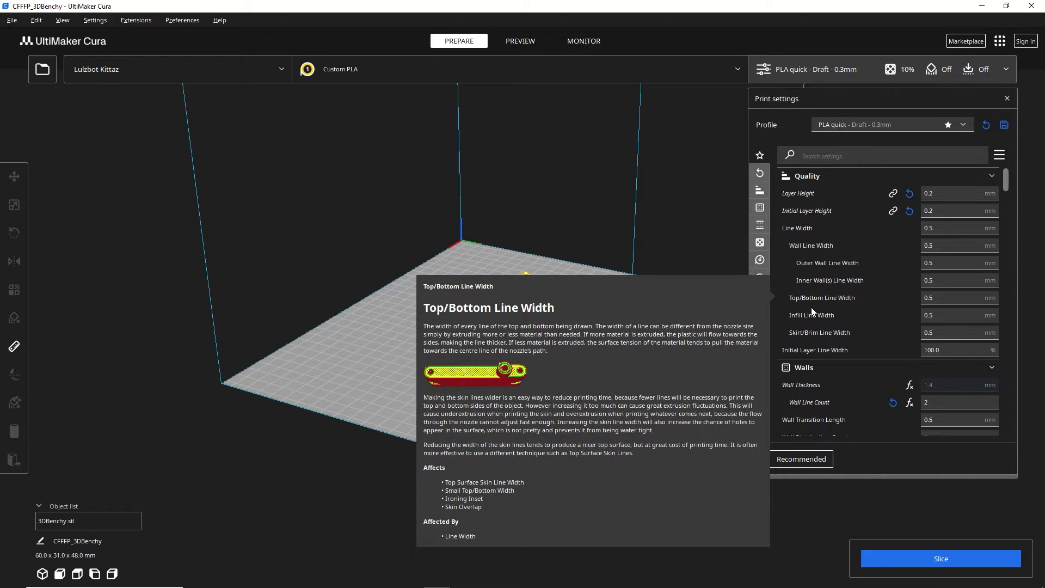
mouse_move(822, 337)
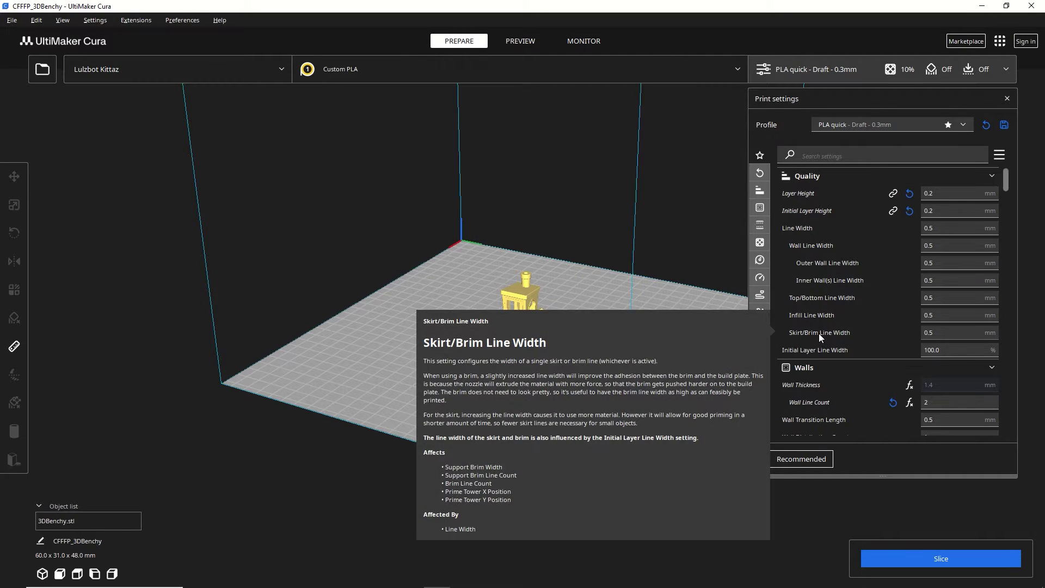
scroll(818, 334, "down", 5)
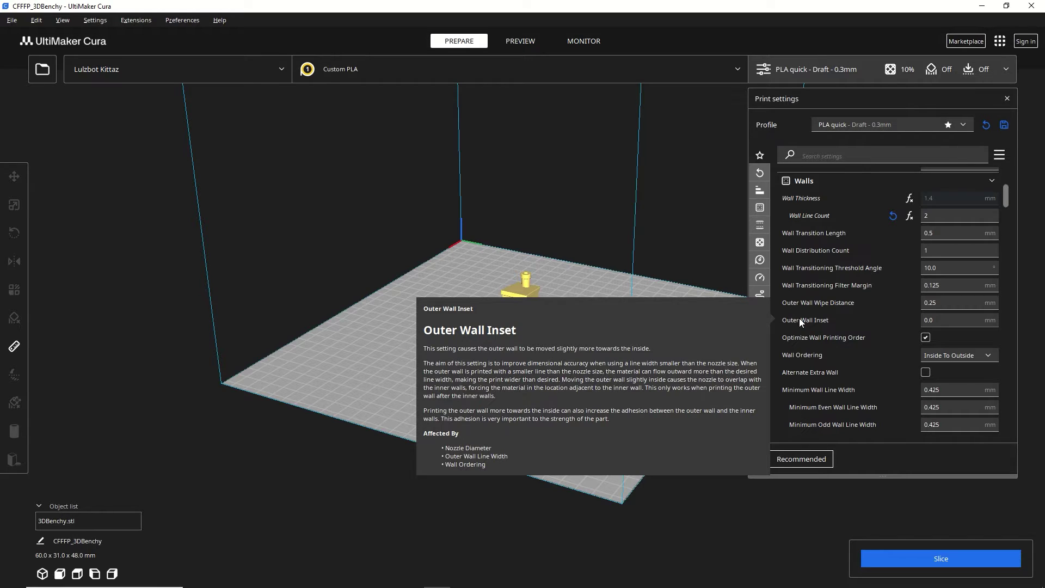
scroll(803, 321, "down", 5)
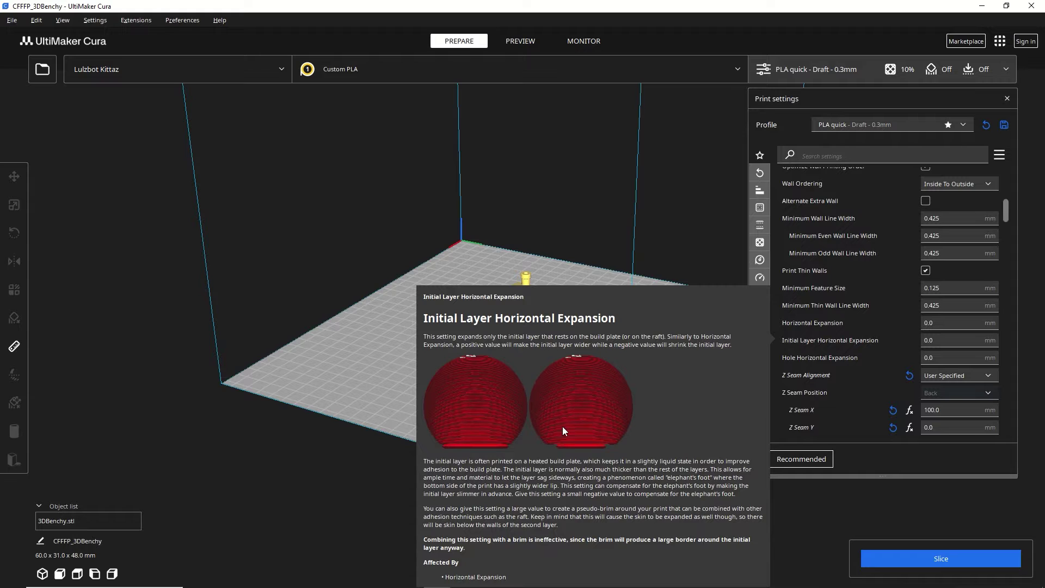
scroll(784, 204, "down", 1)
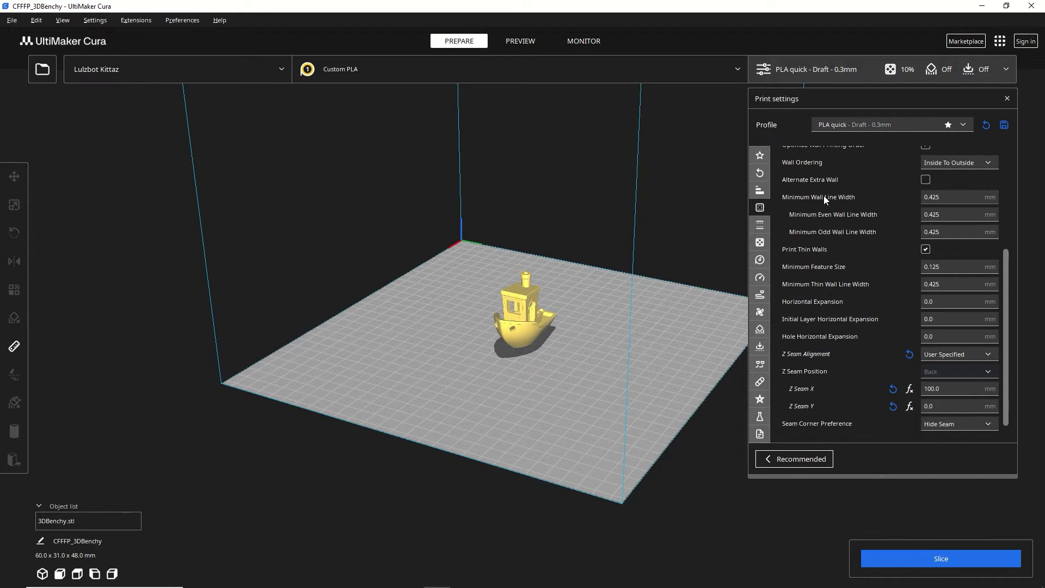
scroll(864, 203, "up", 6)
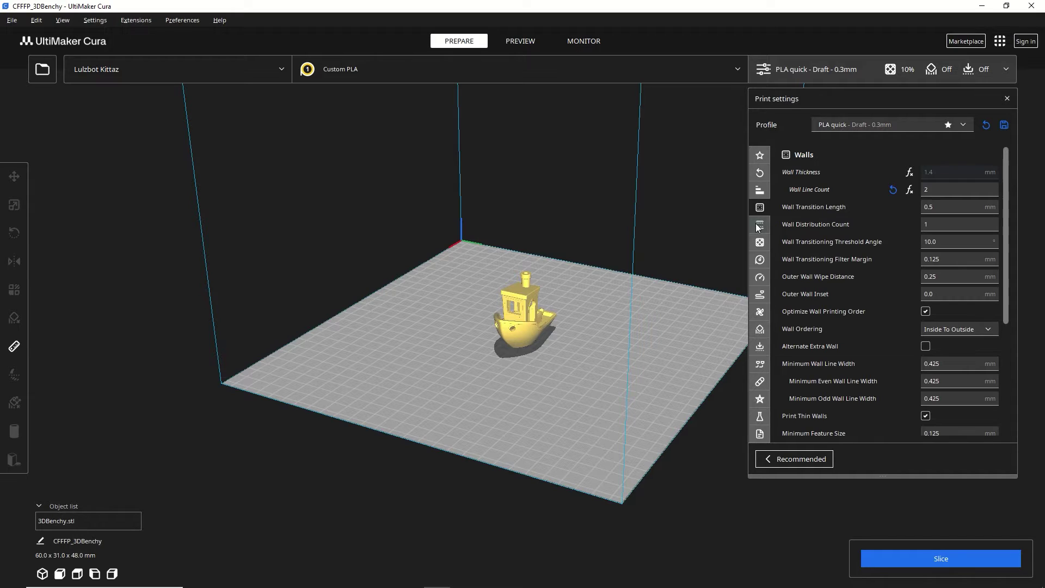
left_click(760, 241)
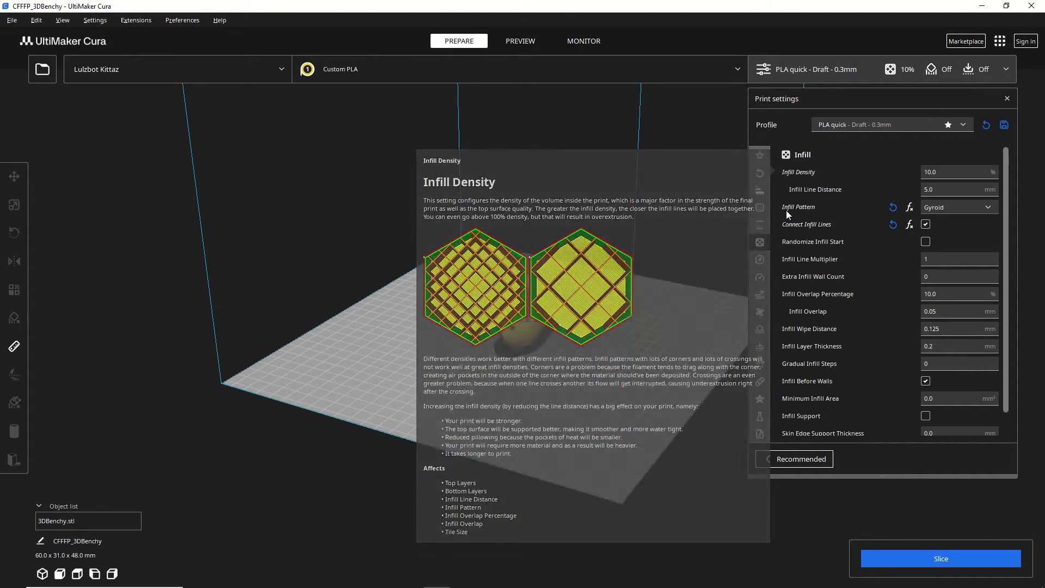
- Scroll the Infill settings to Infill Pattern and view the guide's comparison of all patterns
scroll(592, 227, "down", 15)
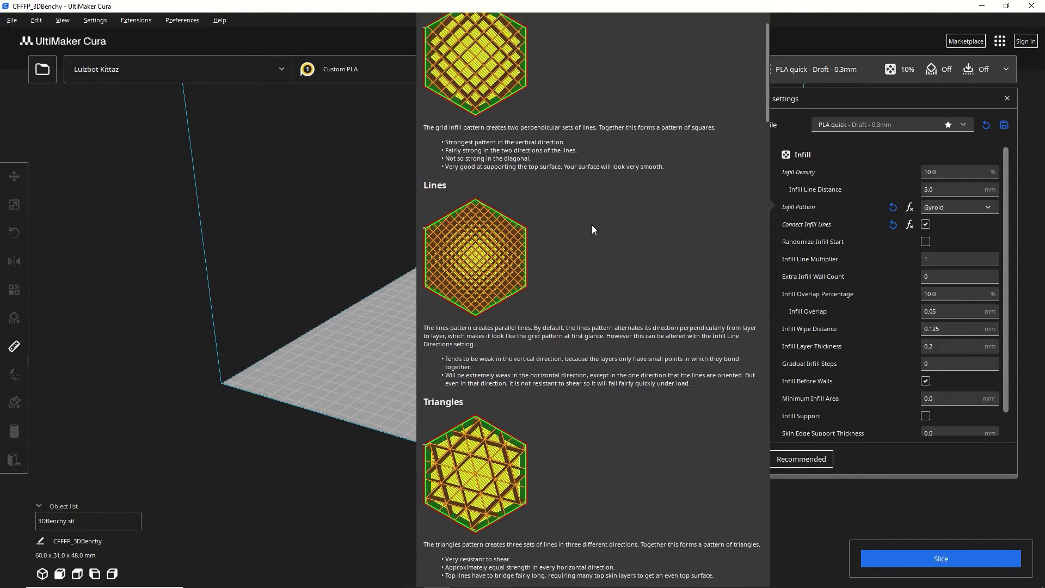
scroll(592, 224, "down", 15)
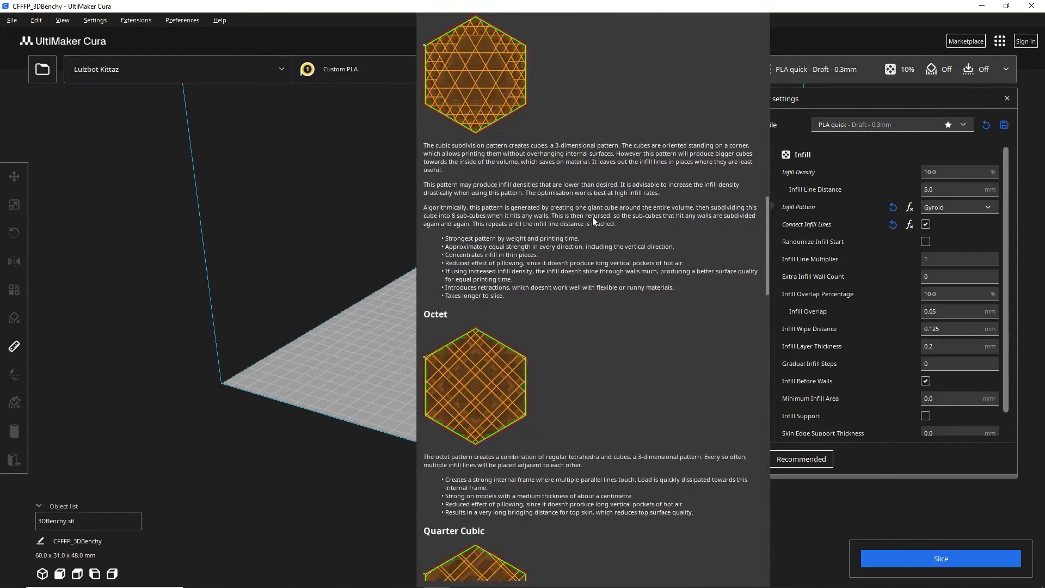
scroll(592, 217, "down", 15)
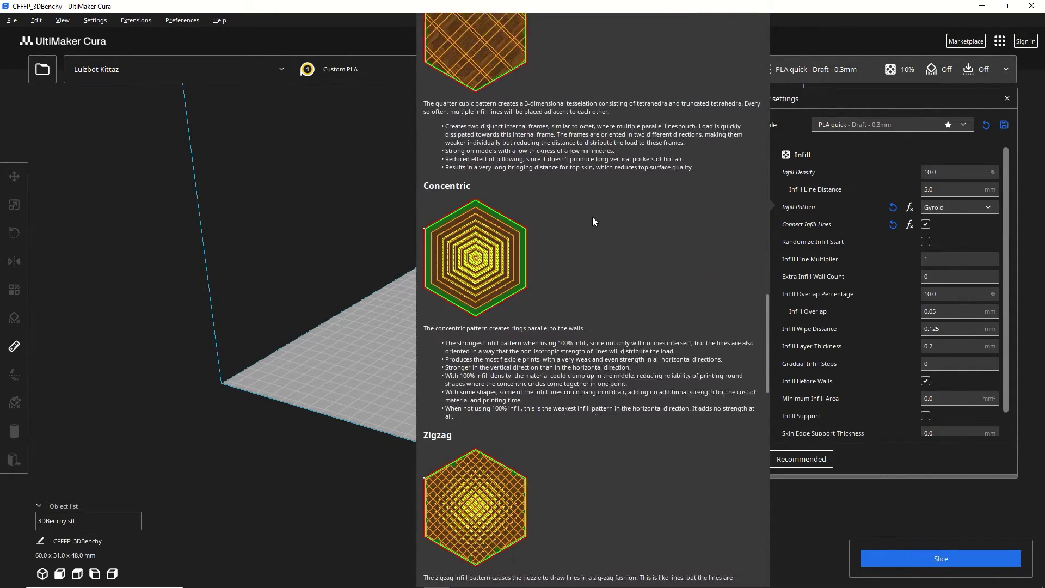
scroll(593, 221, "down", 15)
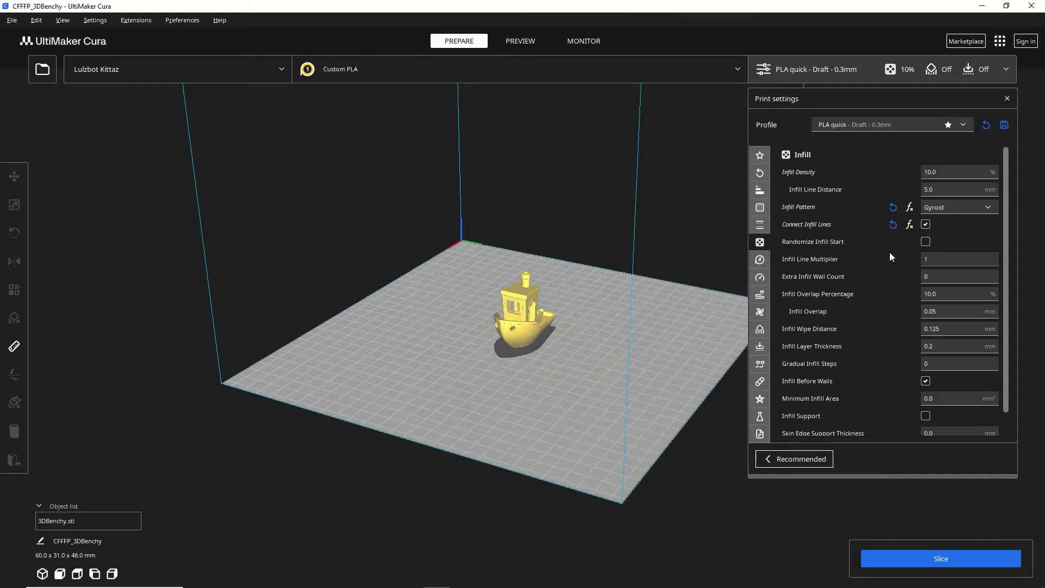
scroll(893, 260, "down", 1)
mouse_move(892, 261)
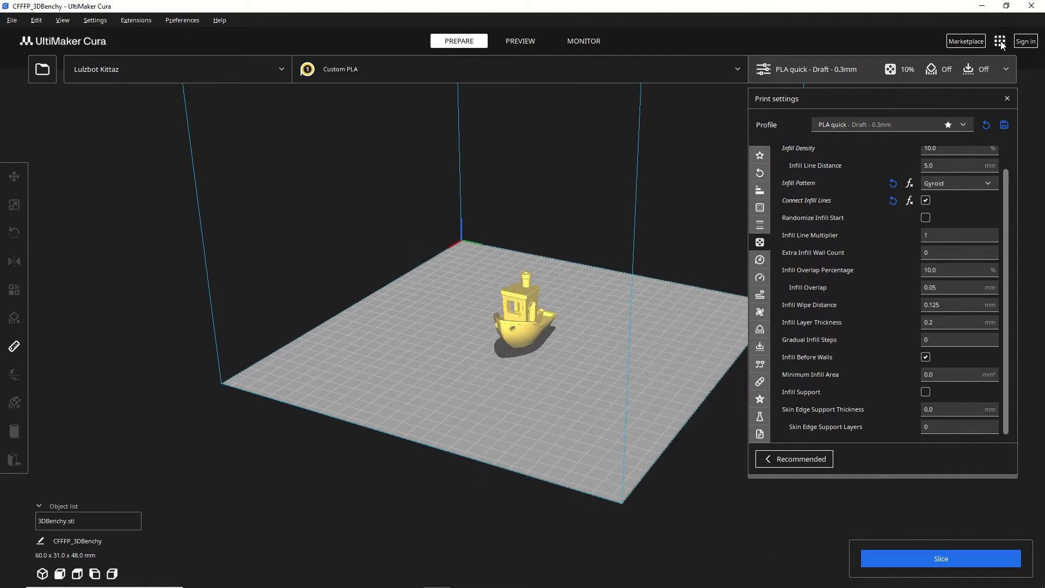
left_click(950, 46)
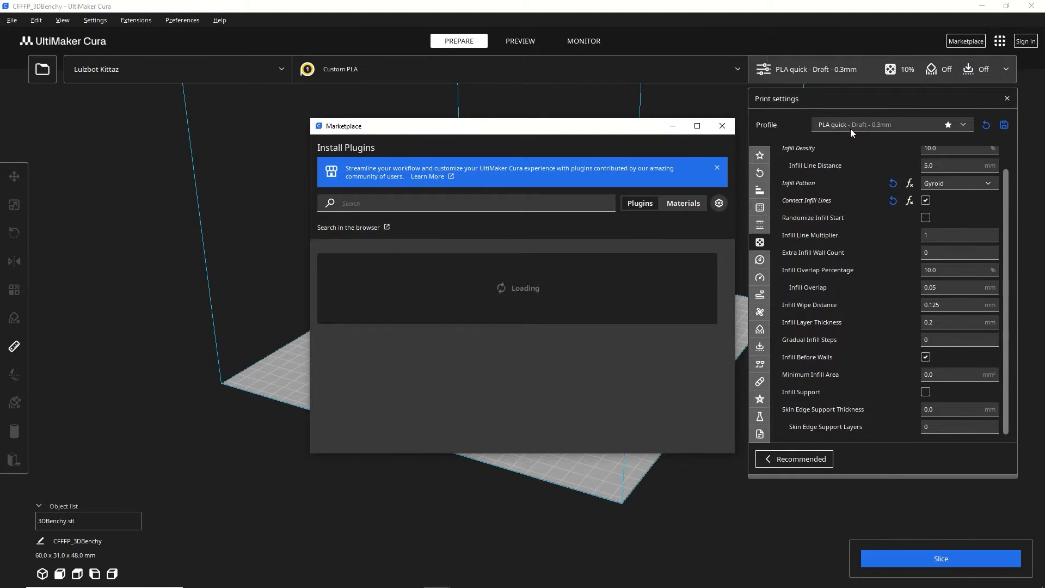
left_click(417, 202)
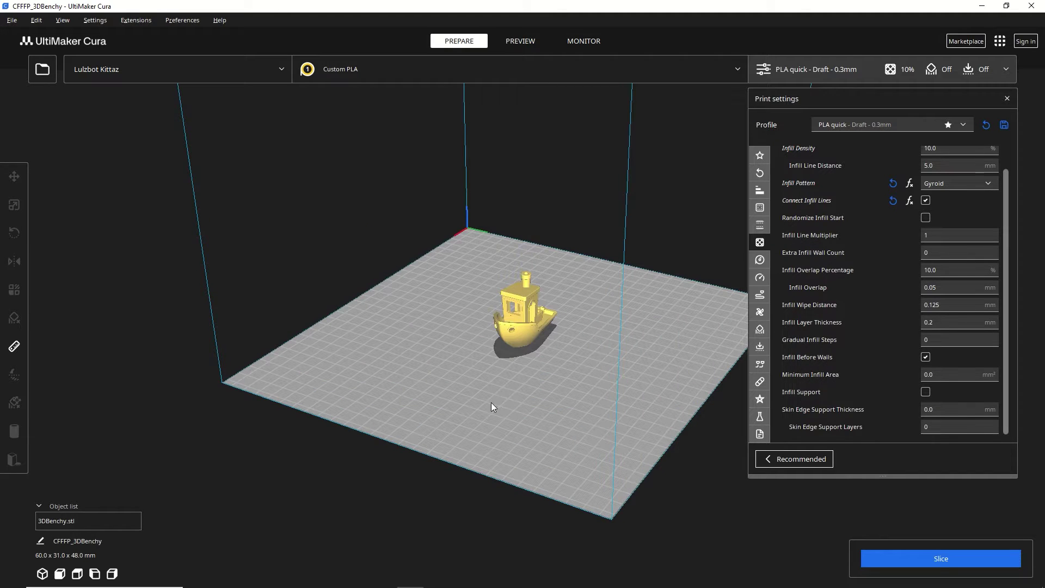
right_click_drag(507, 345, 44, 329)
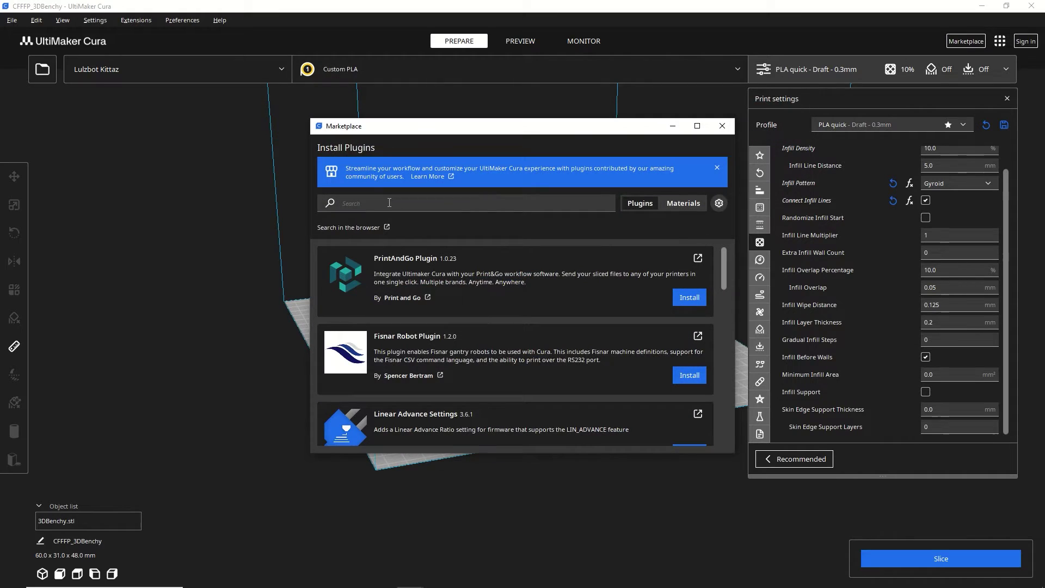
left_click(389, 203)
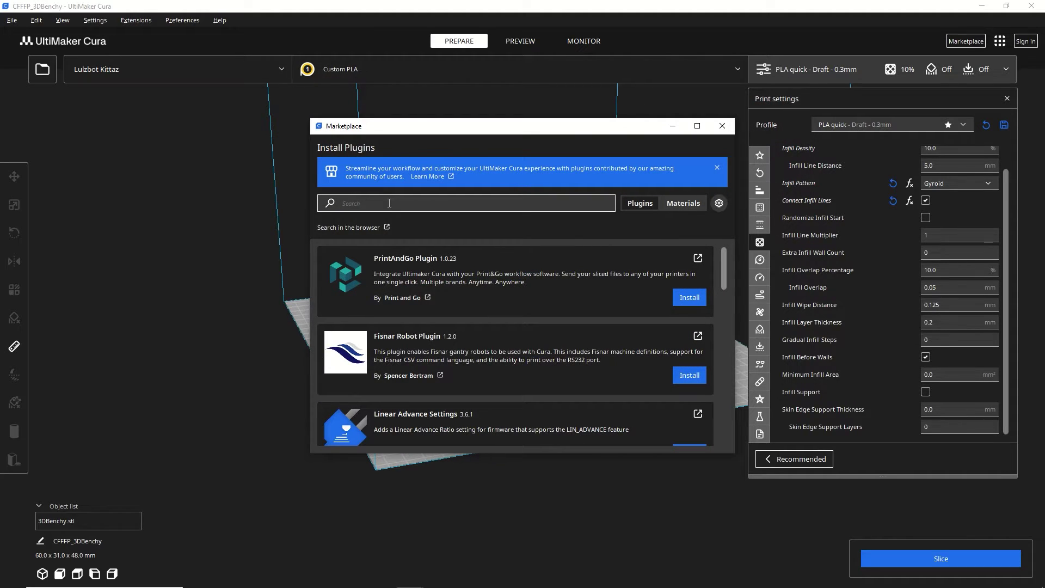
type("measure too")
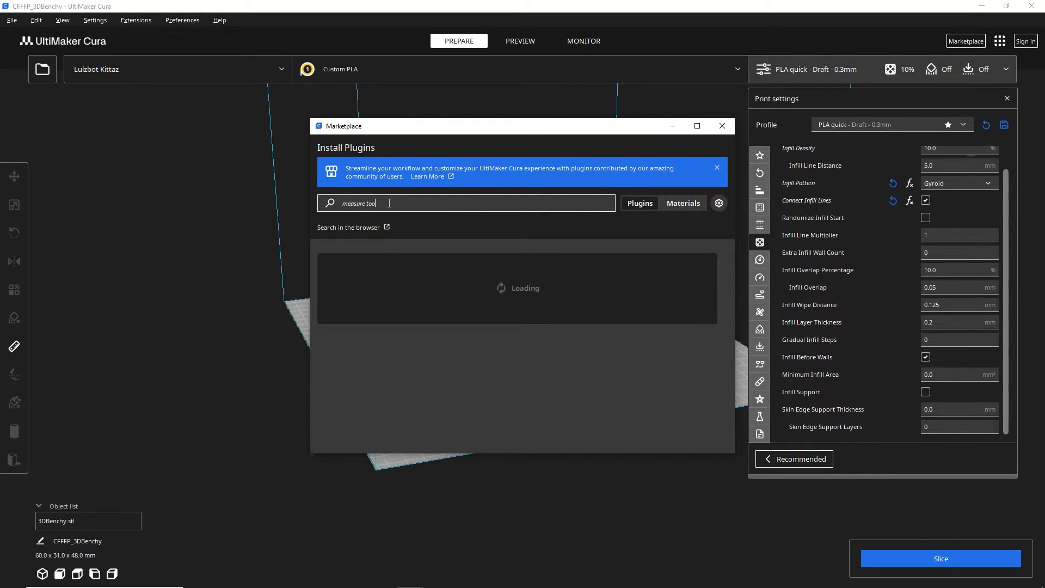
type("l")
left_click(427, 347)
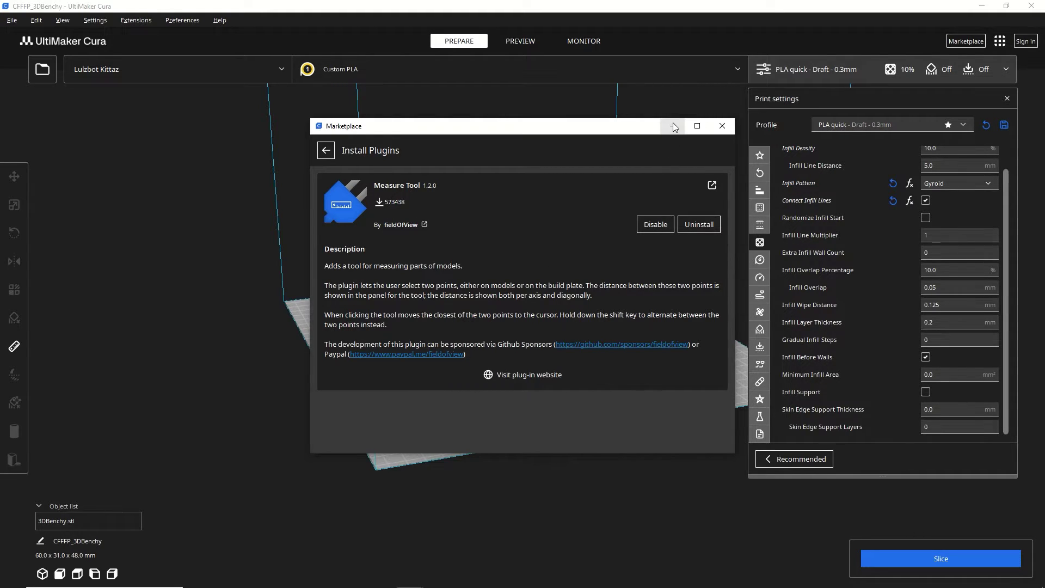
left_click(722, 127)
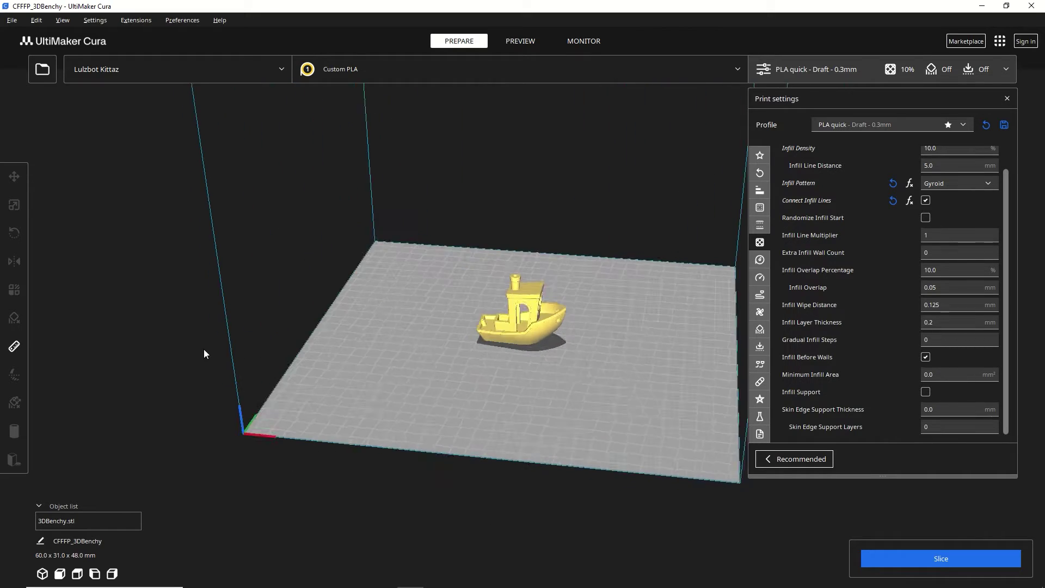
- Measure two plate points: 159.445 mm in X, 180.808 mm in Y, 241.069 mm diagonally
right_click_drag(171, 326, 224, 363)
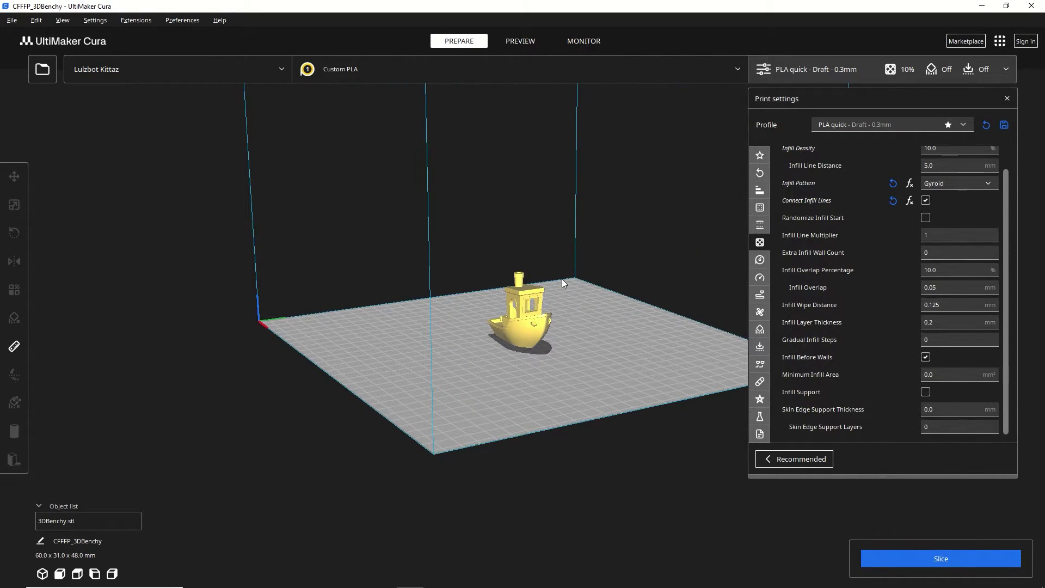
left_click(15, 346)
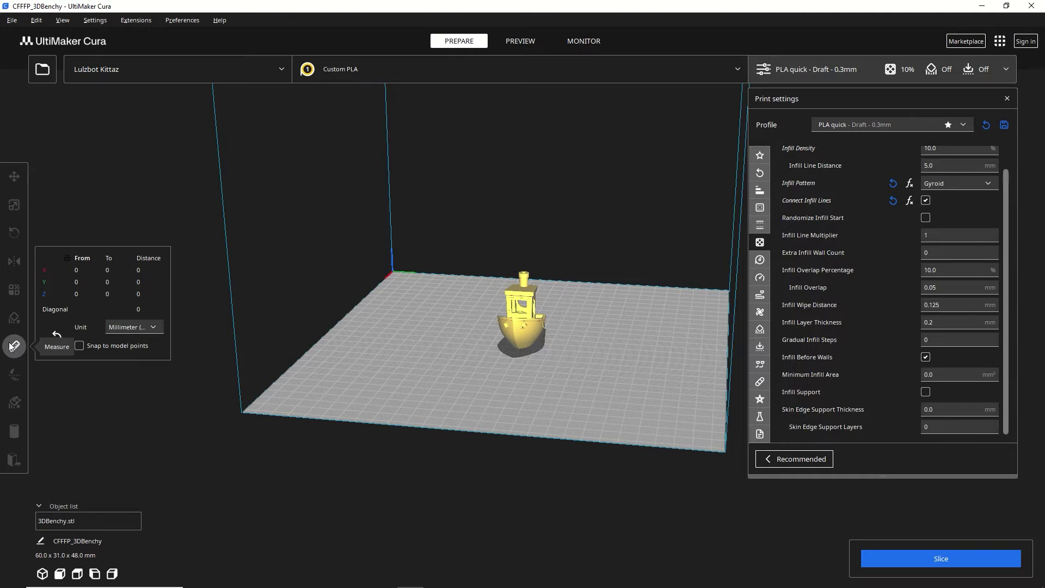
left_click(356, 371)
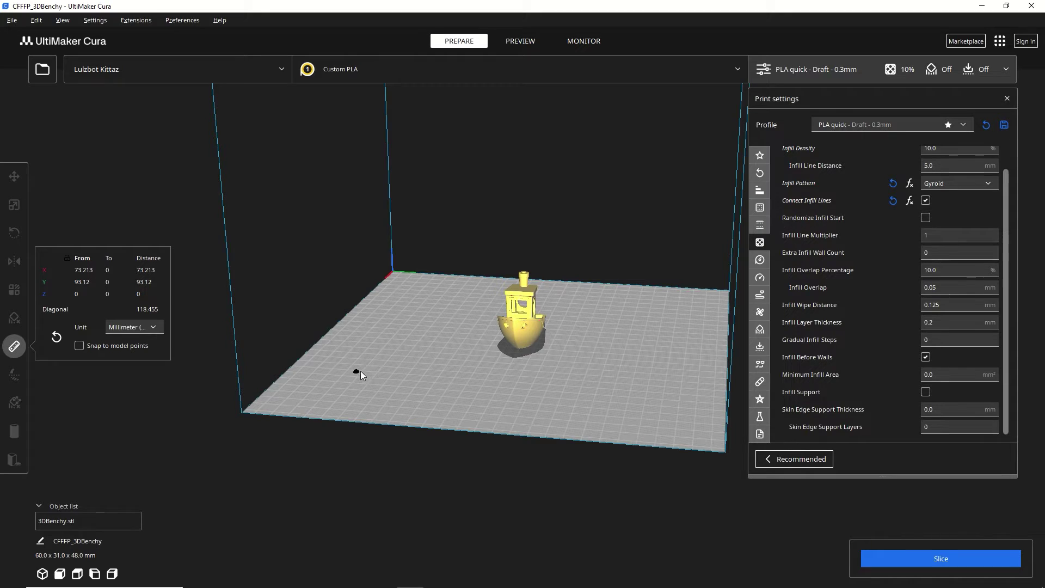
left_click(661, 309)
right_click_drag(619, 366, 79, 345)
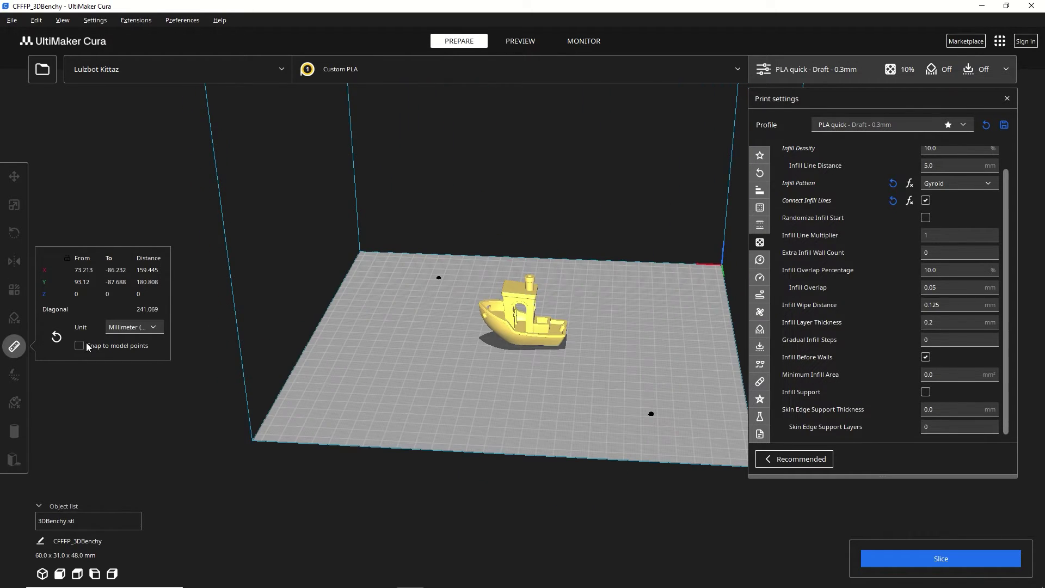
- Reset the Measure tool and measure the Benchy from stern to bow tip, about 61.6 mm
left_click(54, 336)
scroll(558, 322, "down", 3)
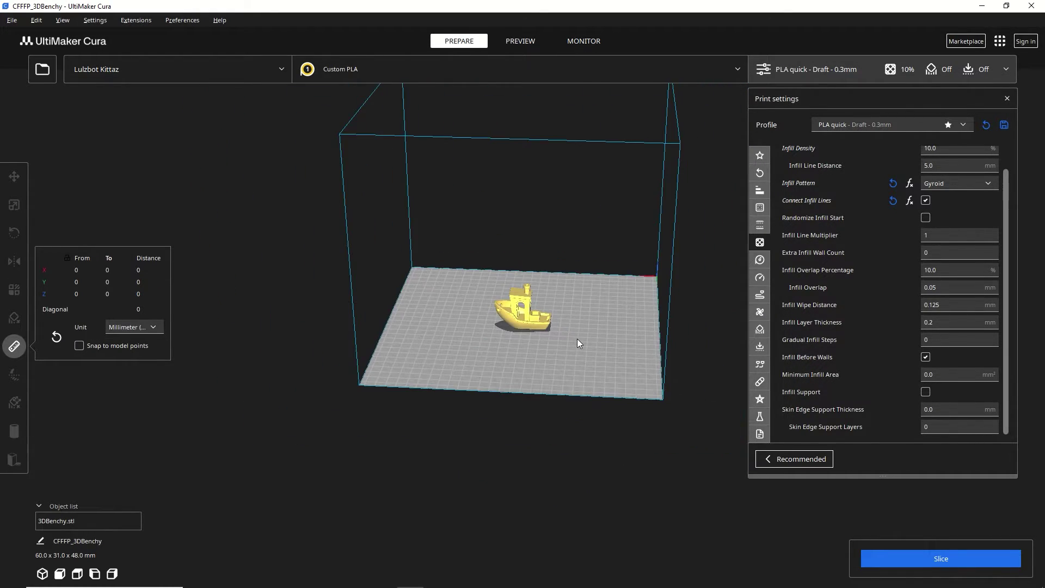
scroll(558, 318, "up", 6)
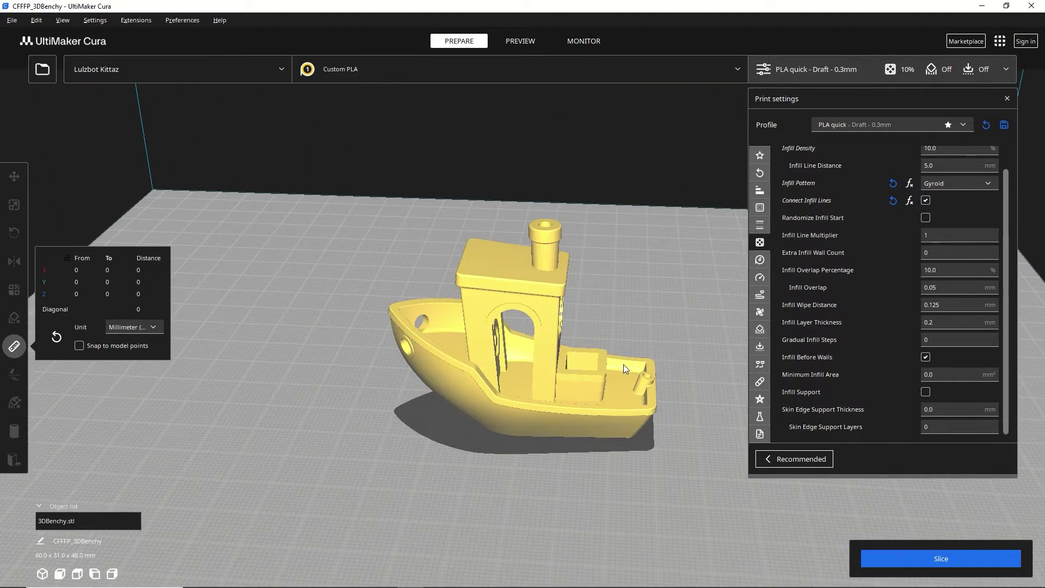
left_click(656, 381)
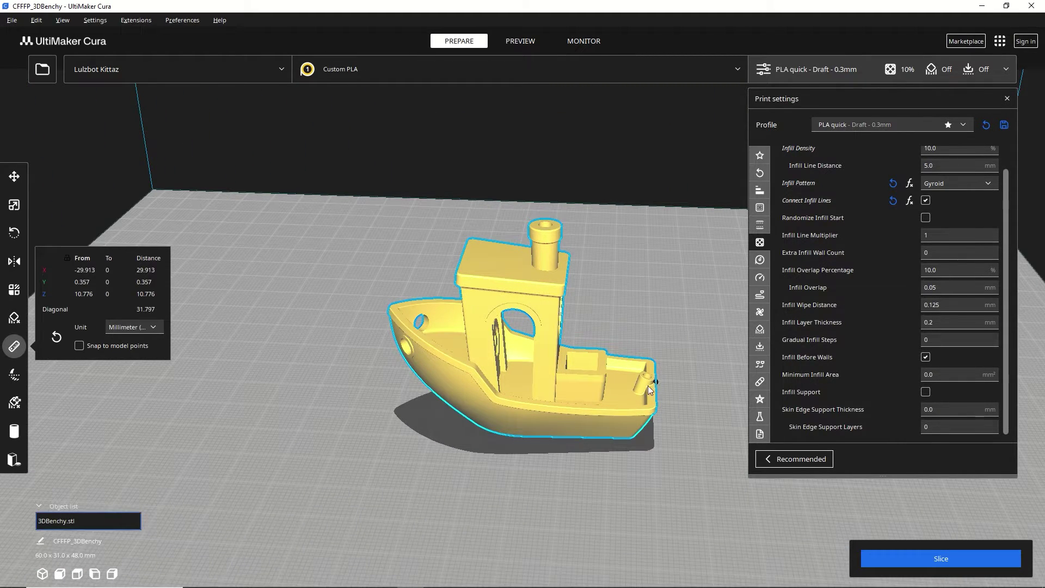
right_click_drag(648, 385, 295, 286)
scroll(295, 287, "up", 5)
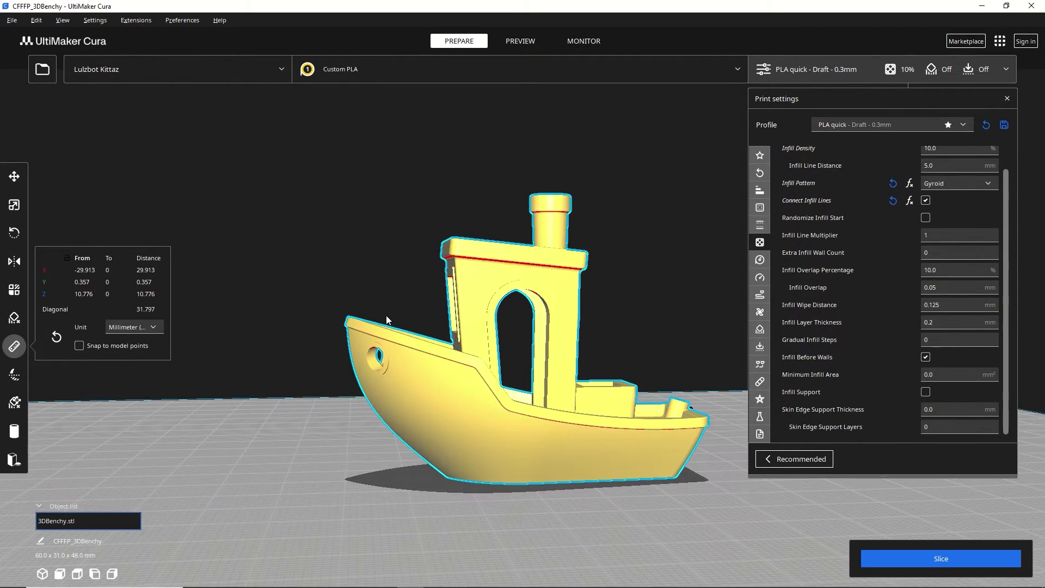
left_click(257, 338)
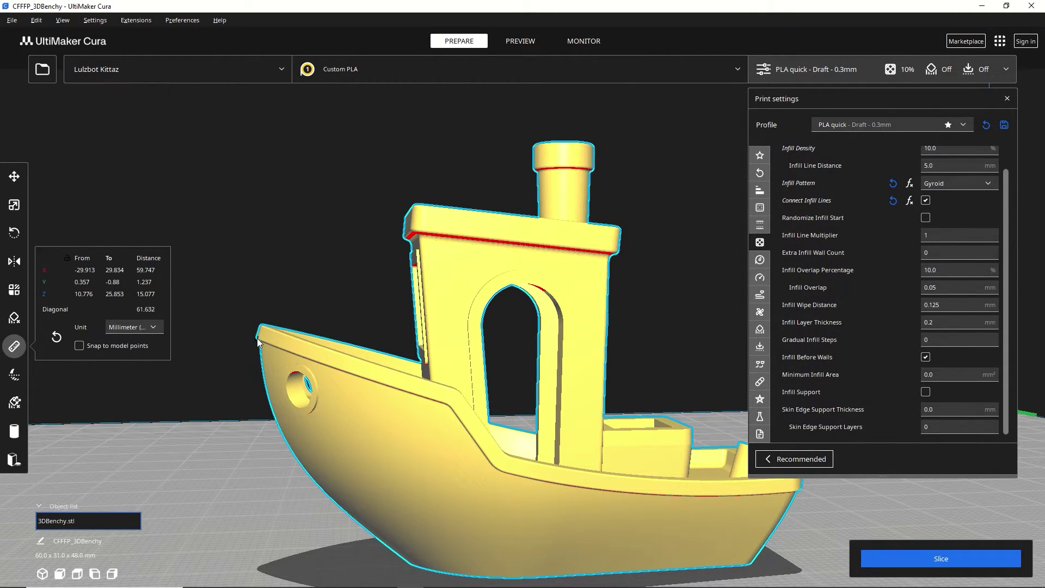
scroll(156, 358, "down", 5)
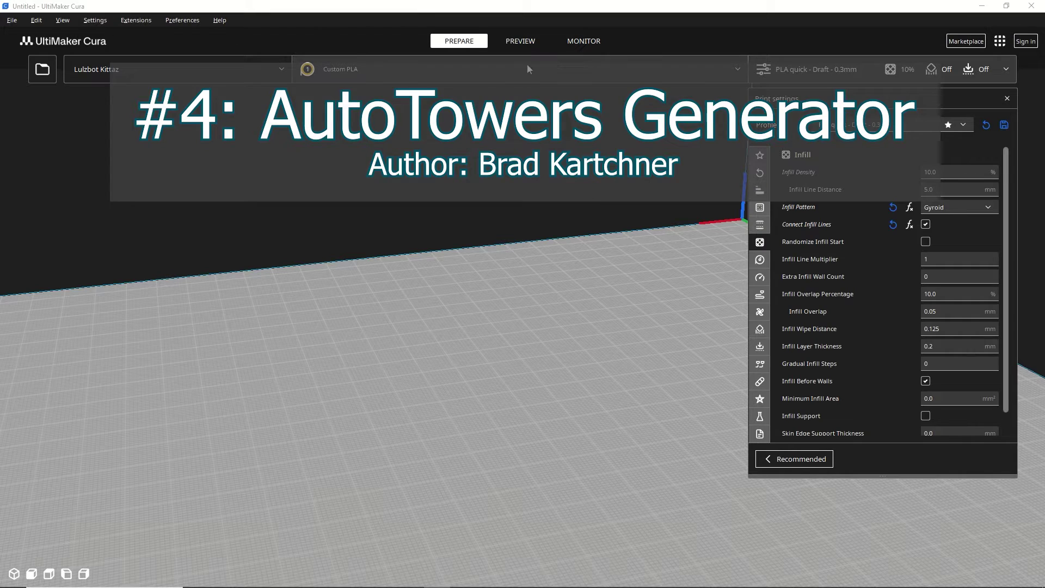
- Find 'autotowers generator' in the Marketplace, confirm AutoTowers Generator 2.6.0 is installed, then close it
left_click(983, 43)
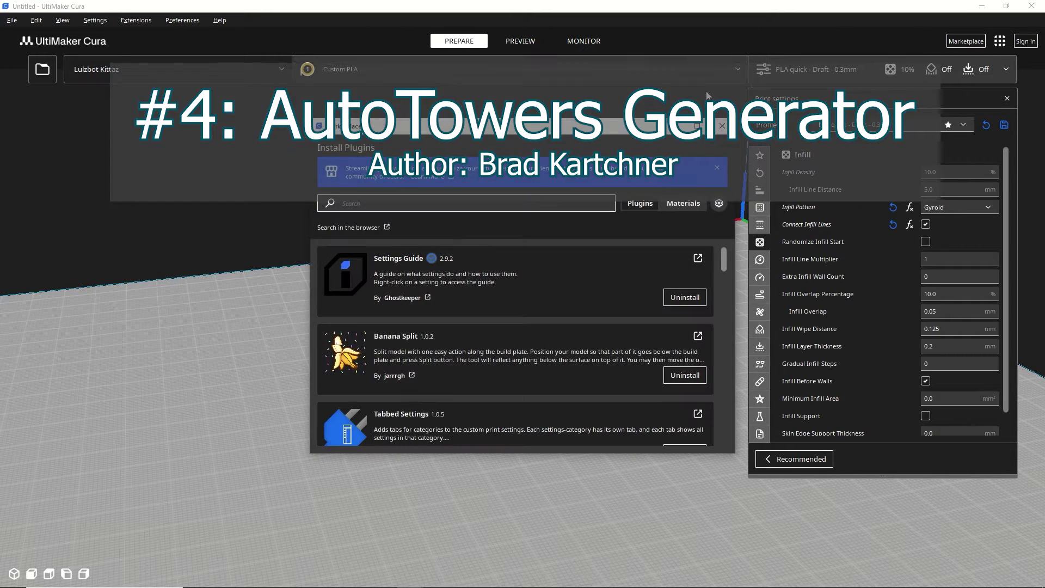
left_click(370, 203)
type("autotowe")
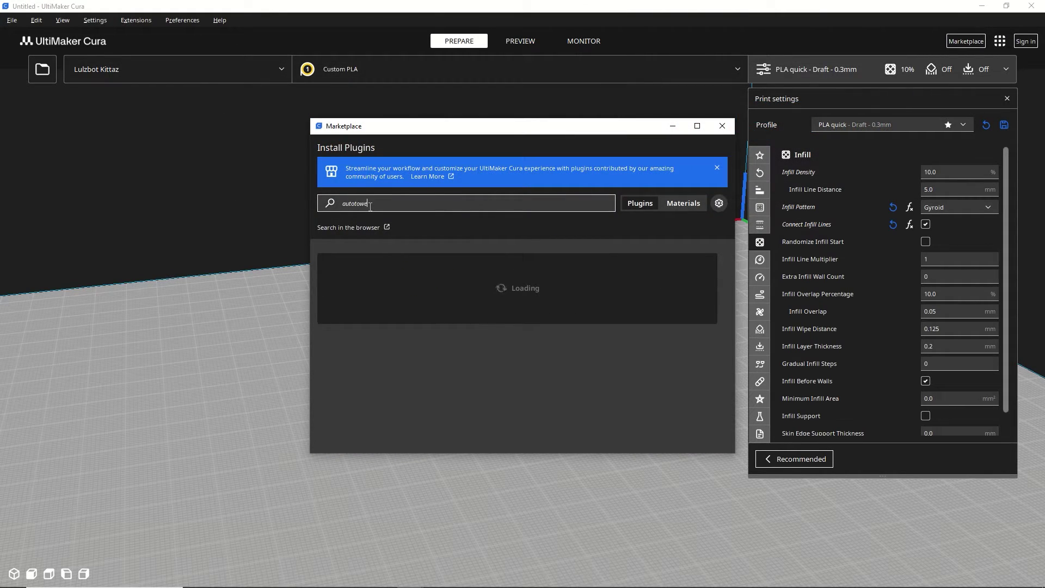
type("rs generator")
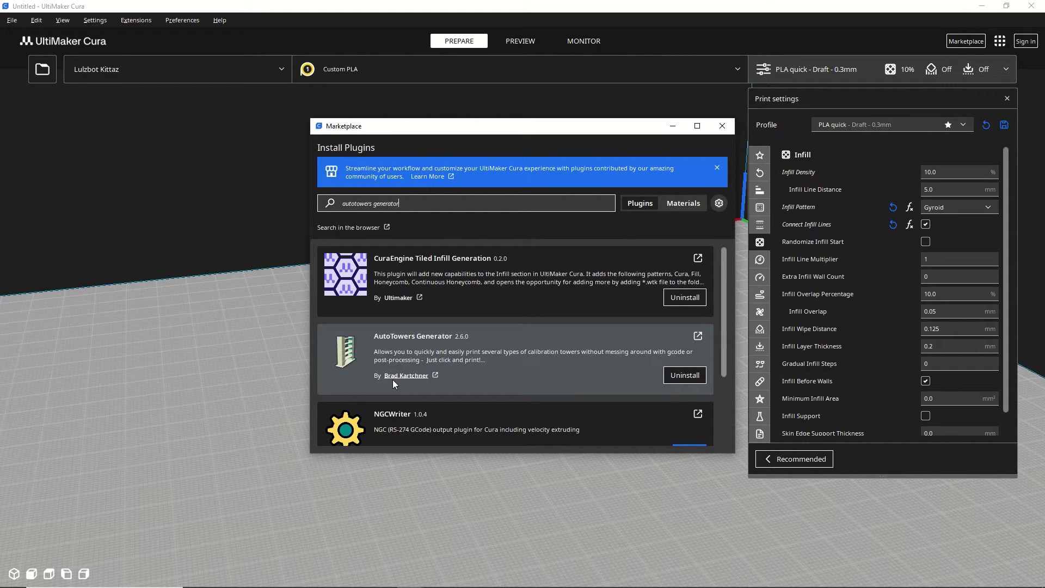
left_click(464, 347)
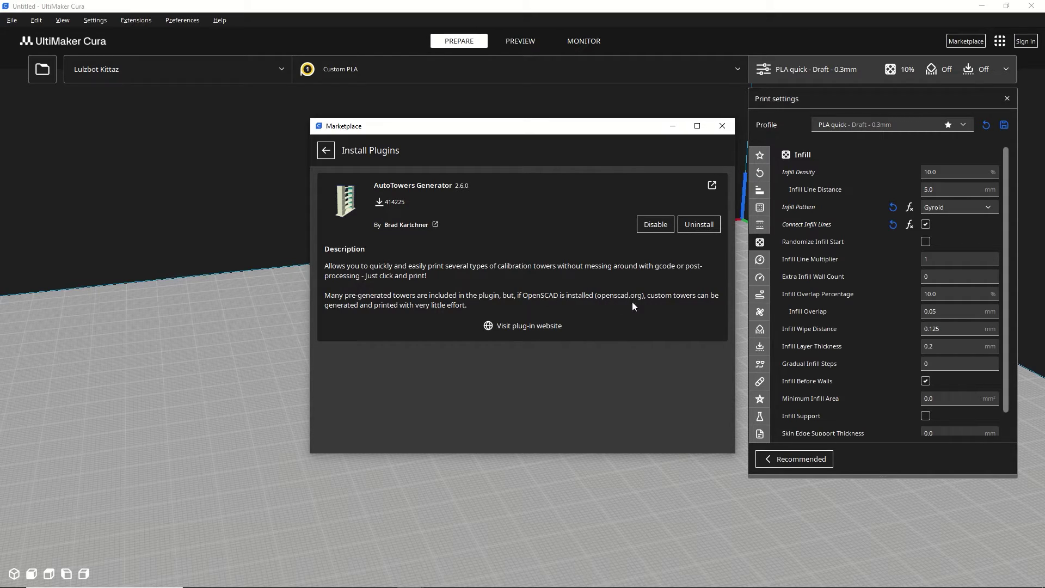
left_click(730, 129)
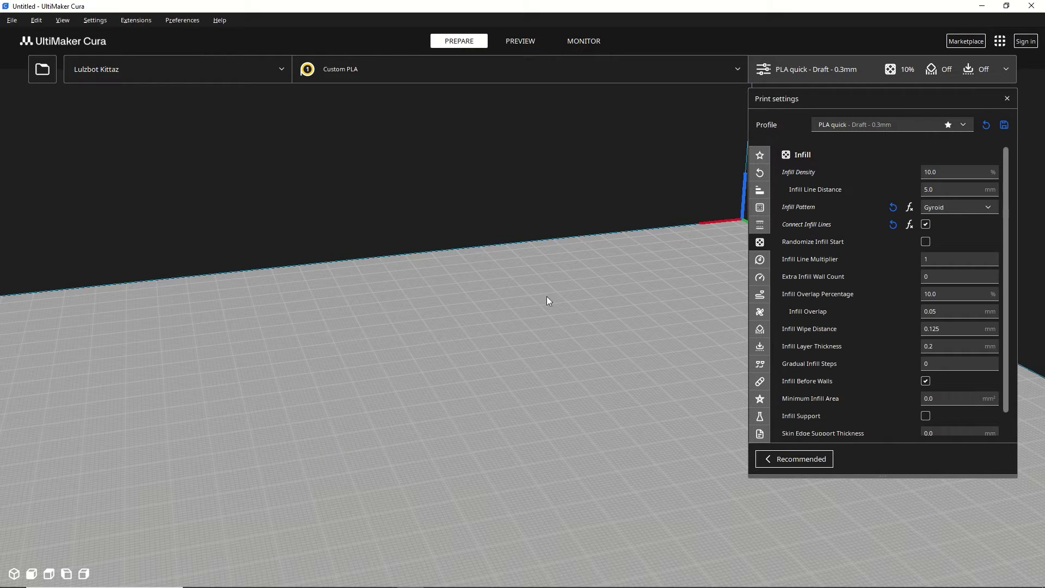
- Generate the Retract Distance 7-12 retract tower and slice it (28 minutes, 3 g)
left_click(141, 23)
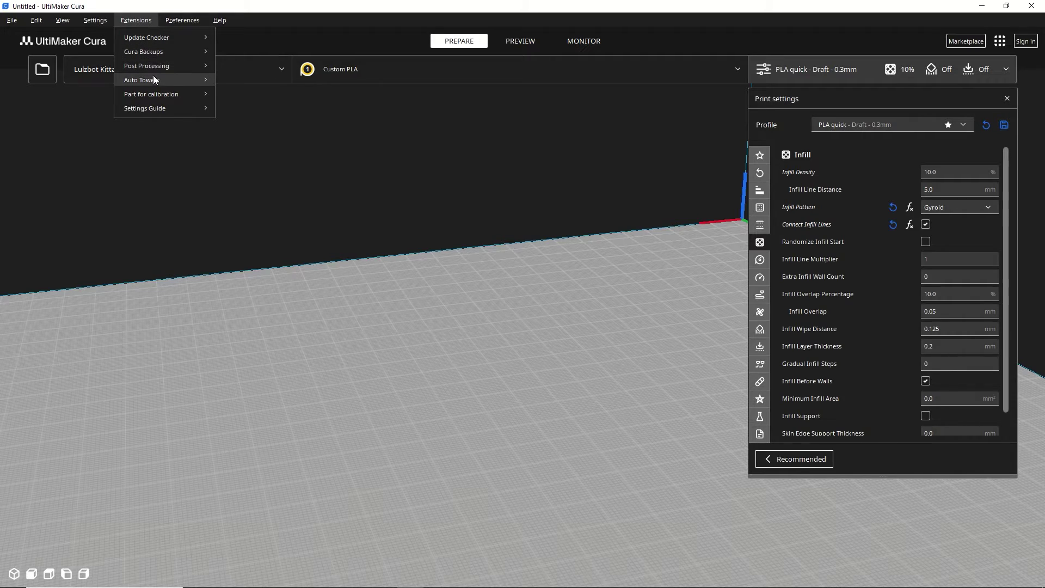
mouse_move(154, 77)
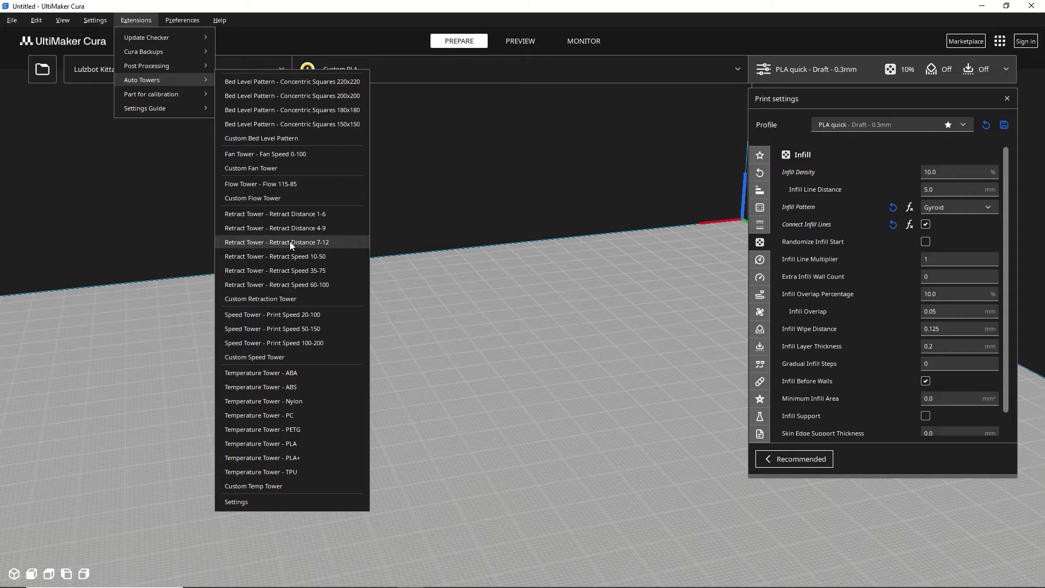
left_click(275, 242)
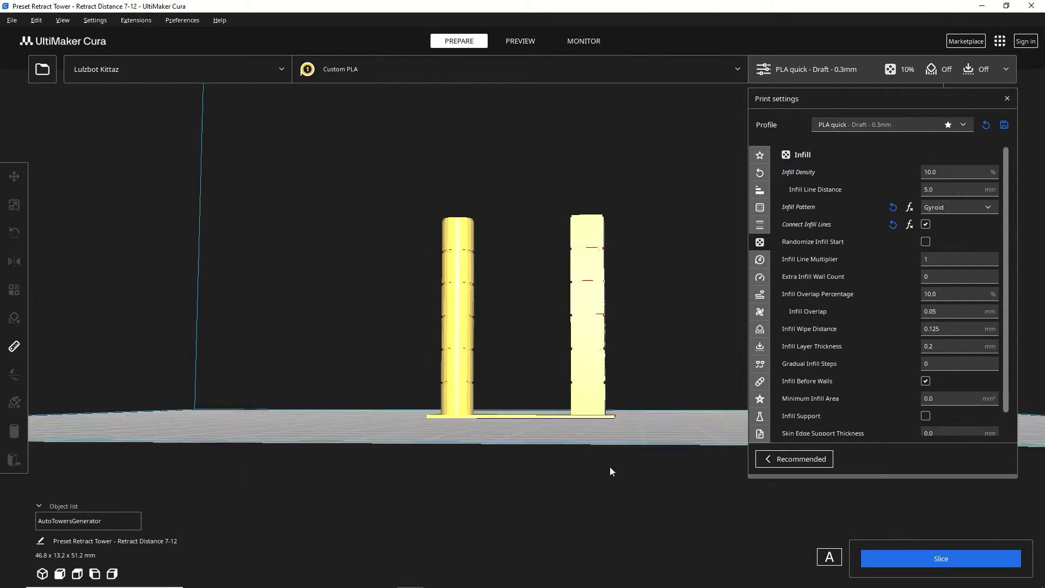
right_click_drag(610, 471, 589, 337)
left_click(943, 559)
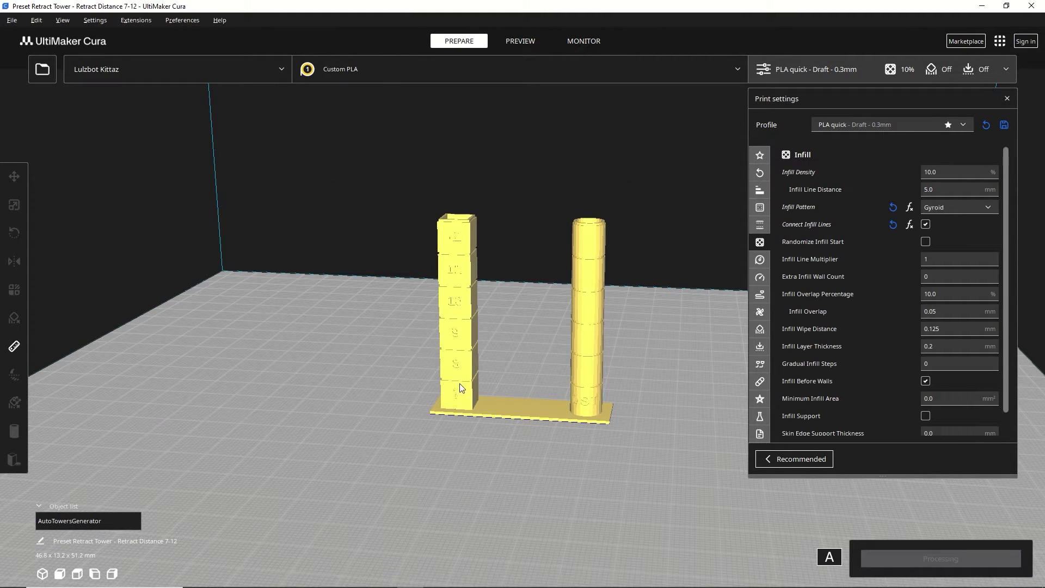
right_click_drag(653, 390, 686, 359)
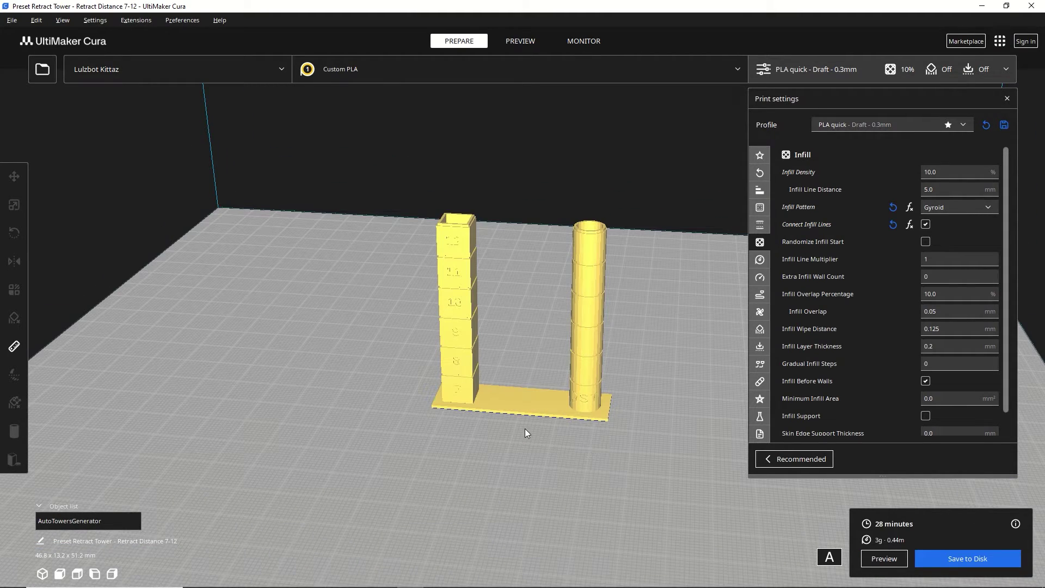
- In Preview, colour the layers by line type, then switch the colour scheme to Material Color
left_click(529, 42)
mouse_move(439, 378)
right_mouse_down()
mouse_move(442, 326)
mouse_move(436, 370)
right_mouse_up()
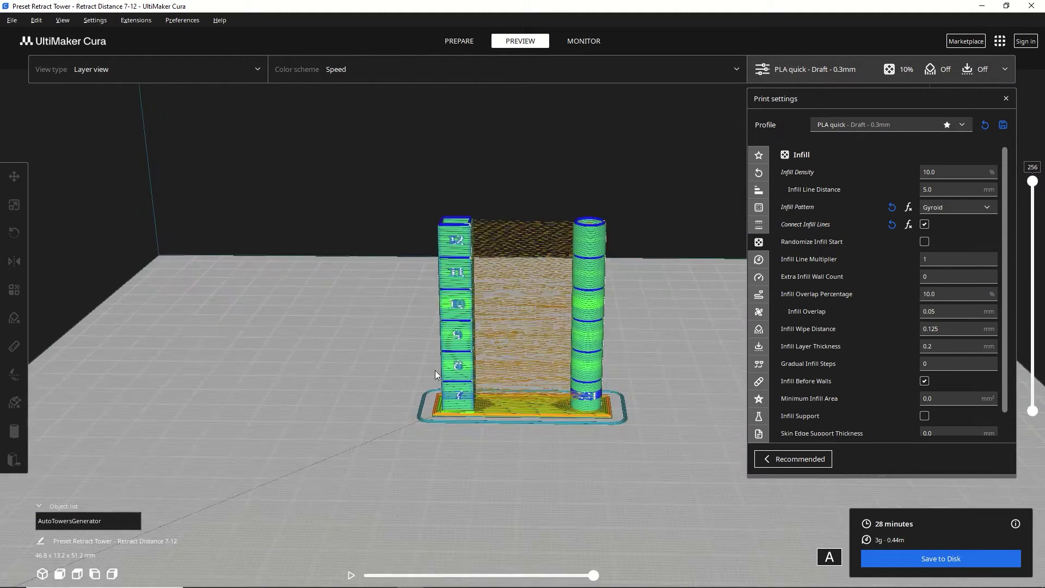
left_click(385, 72)
left_click(315, 125)
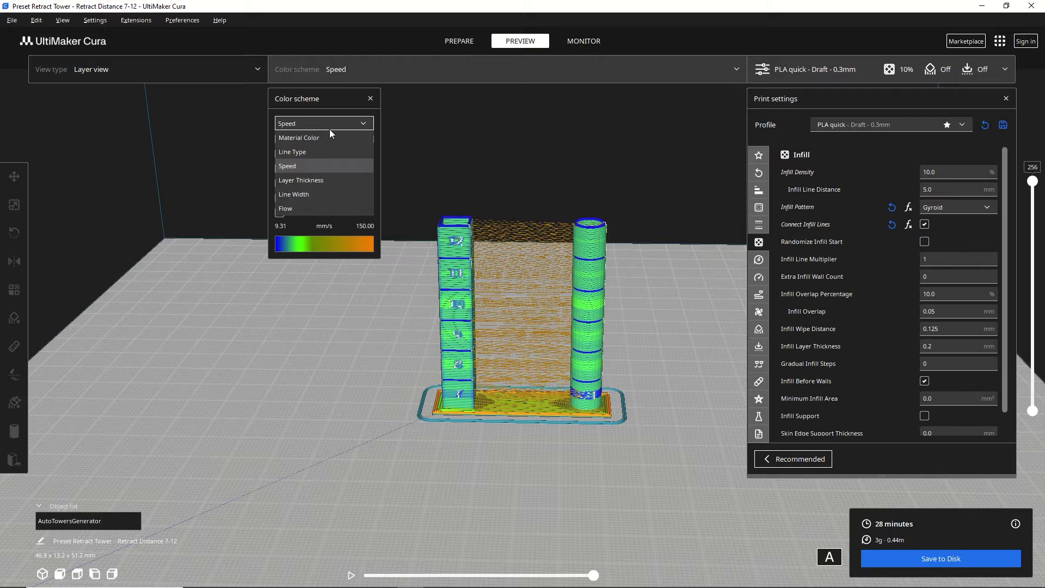
left_click(314, 148)
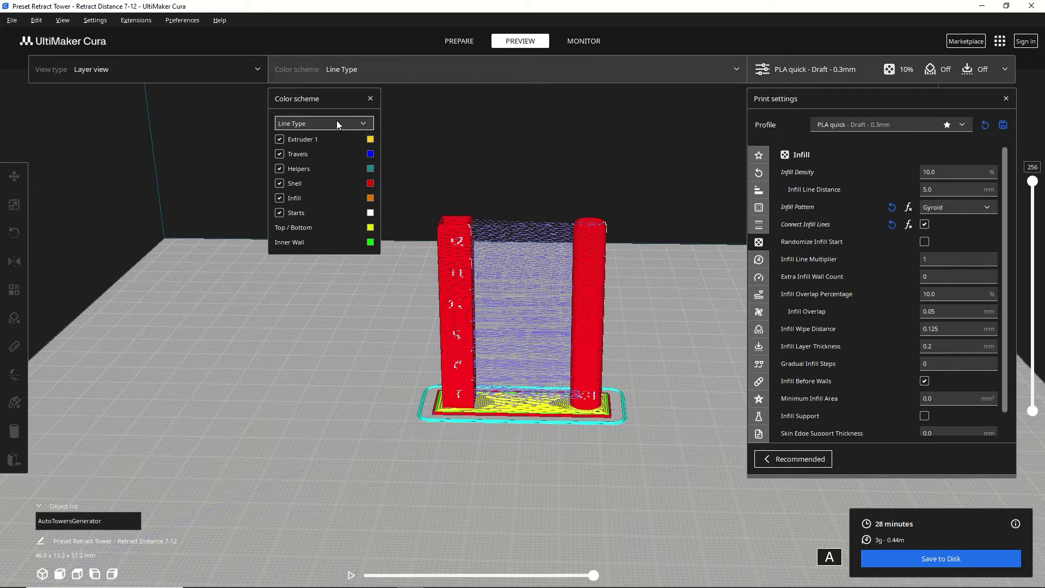
left_click(337, 124)
left_click(337, 132)
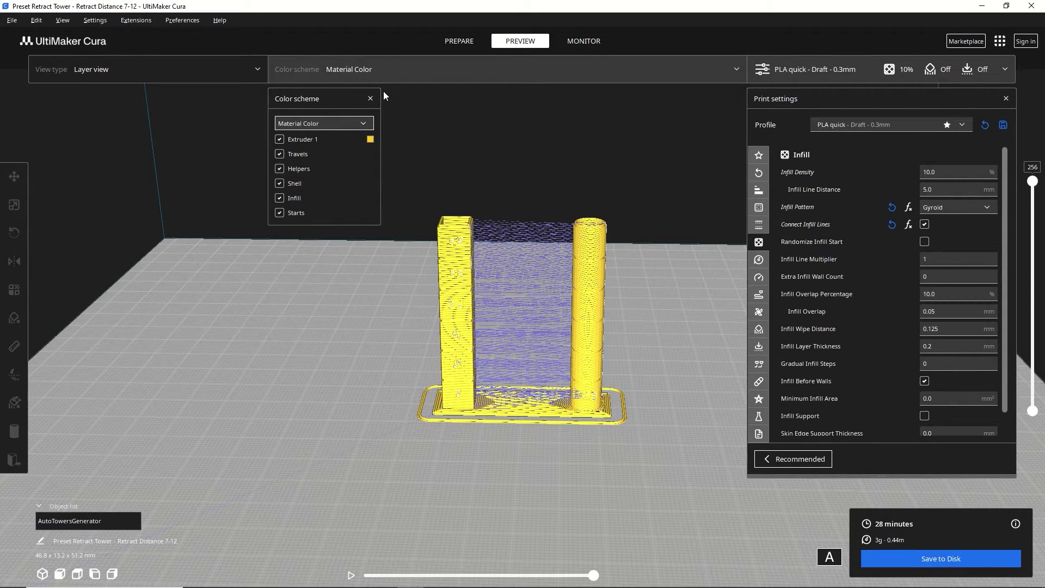
left_click(136, 20)
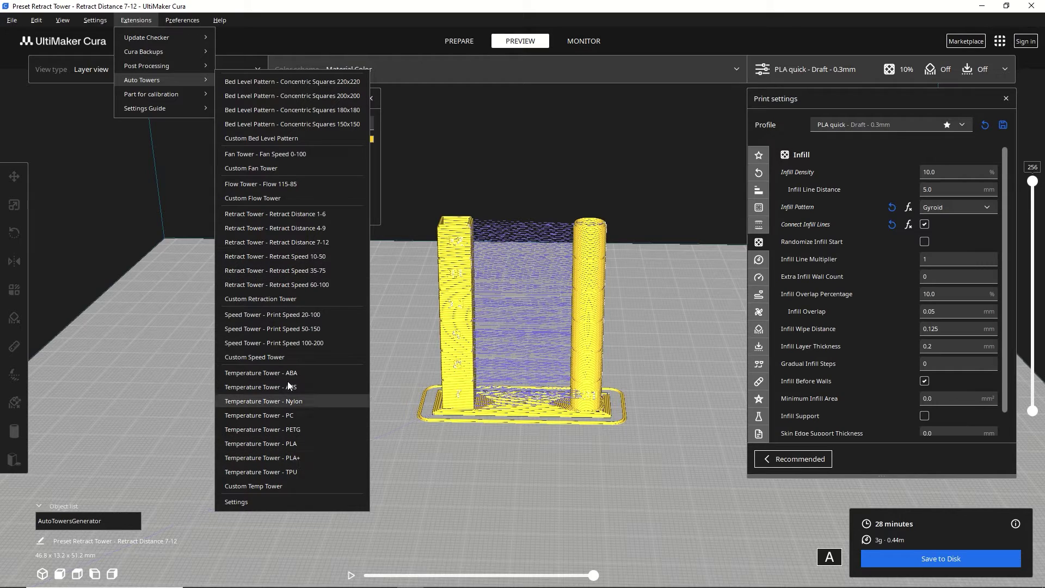
- Generate the PLA temperature tower (230–180), slice it to 59 minutes and 10 g, and preview its layers
left_click(289, 444)
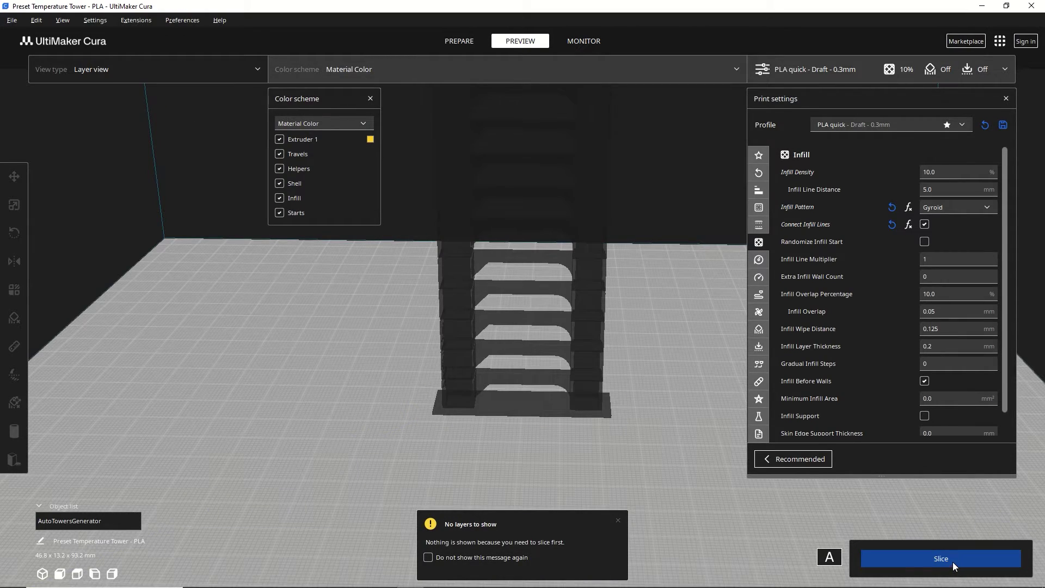
left_click(946, 561)
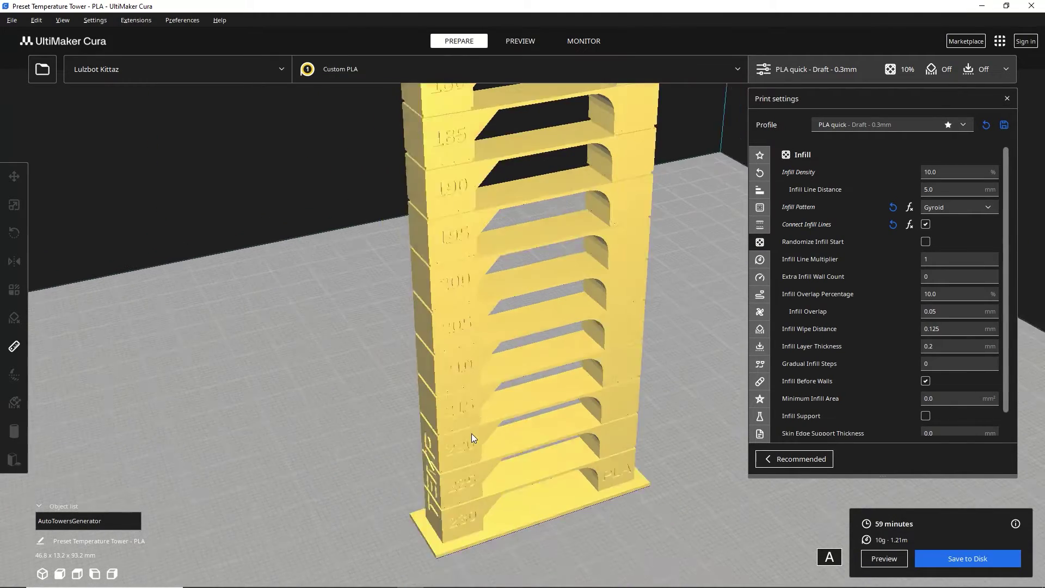
right_click_drag(678, 476, 489, 416)
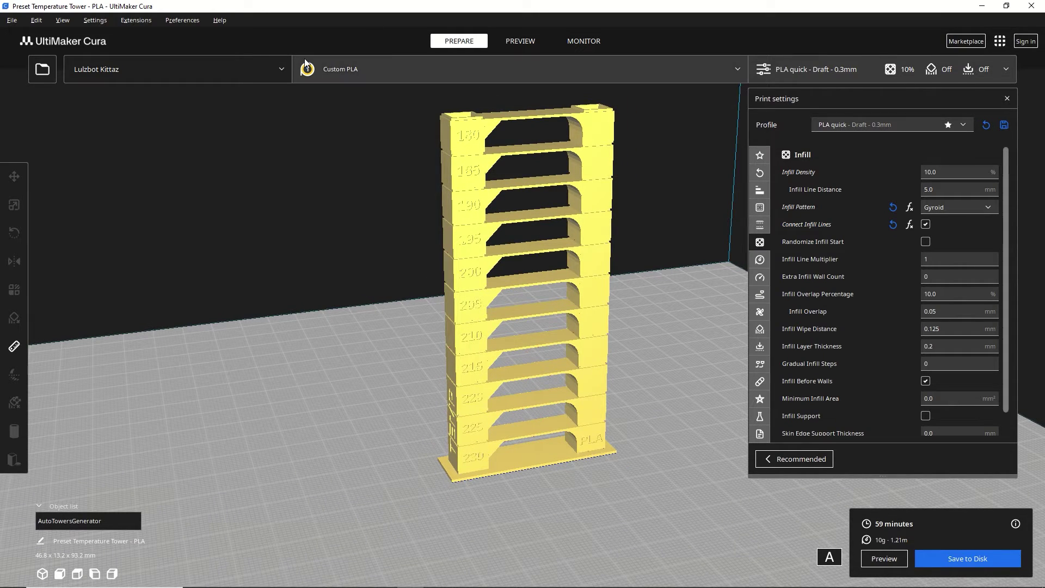
left_click(501, 39)
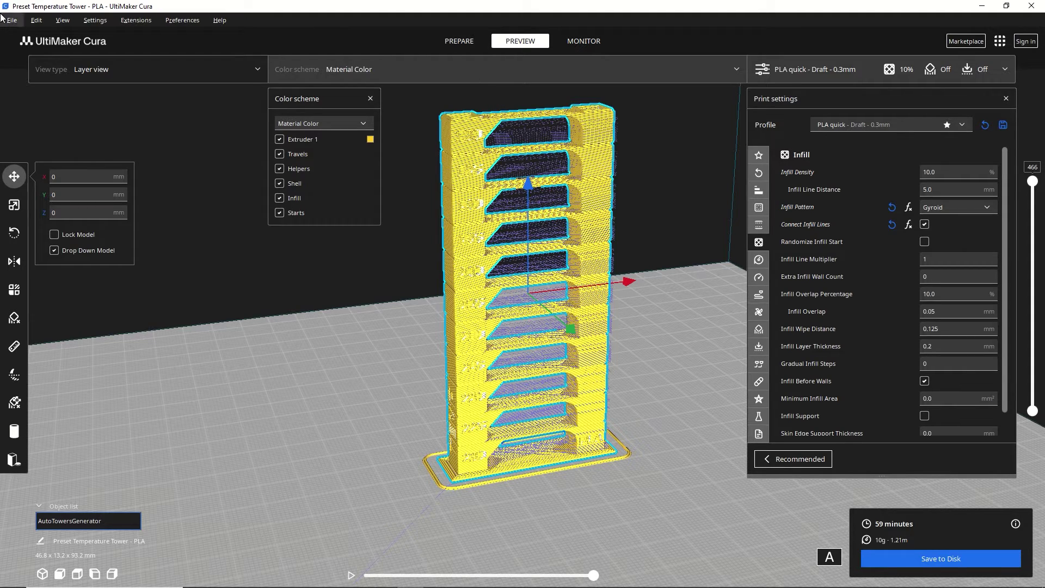
- Generate the Print Speed 100-200 speed tower, slice it, and colour the preview by Speed
left_click(139, 20)
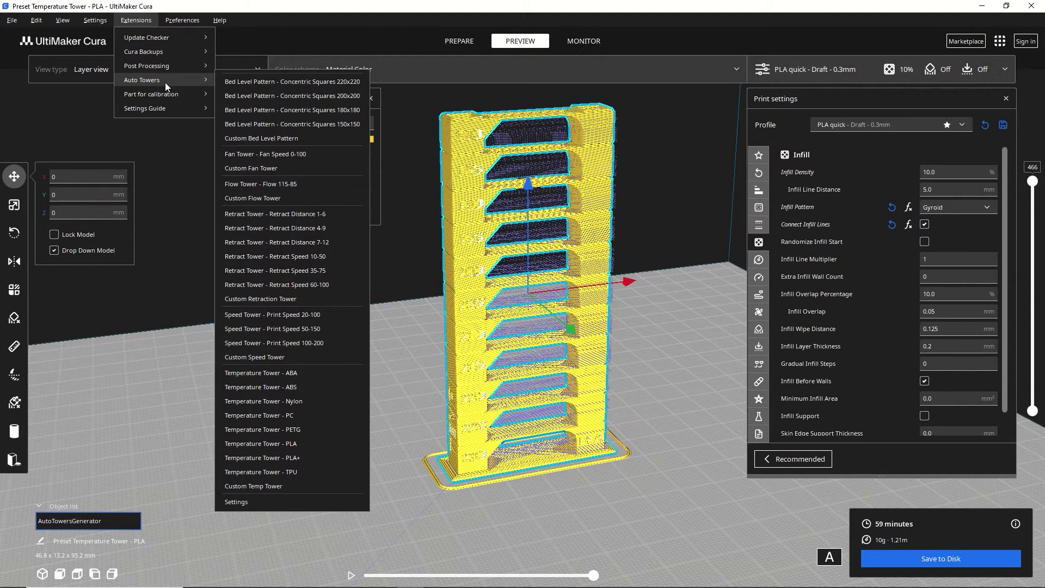
mouse_move(176, 77)
left_click(311, 342)
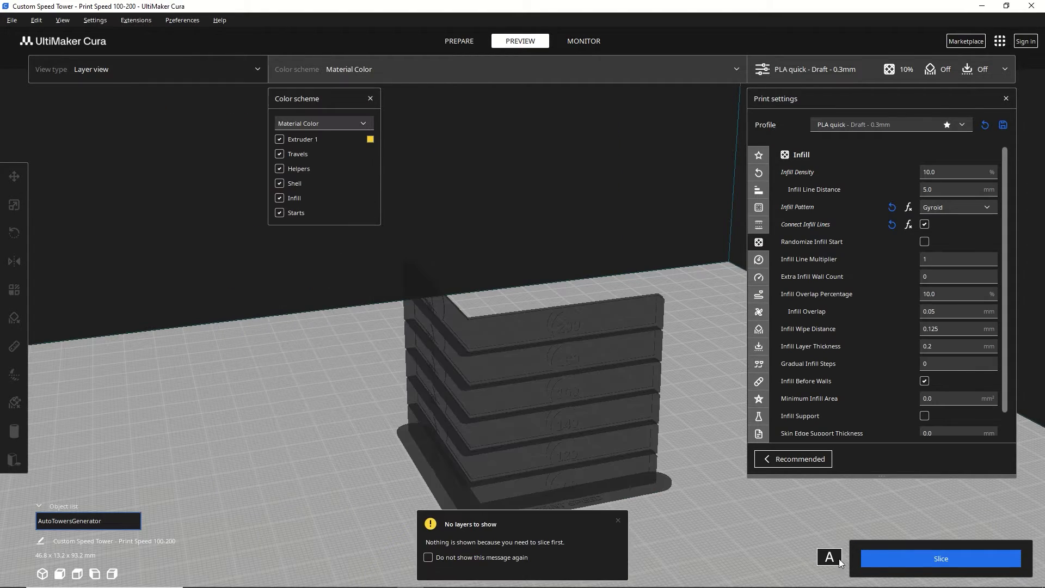
left_click(972, 561)
left_click(315, 123)
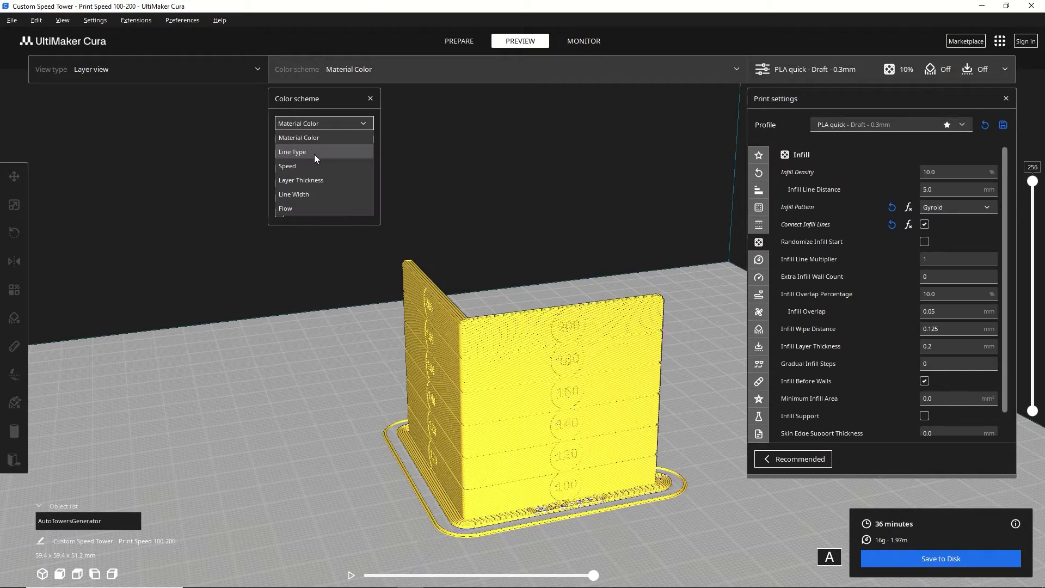
left_click(311, 165)
- Select the speed tower and orbit around it to inspect speeds from 16.96 to 176.47 mm/s
right_click_drag(594, 406, 693, 402)
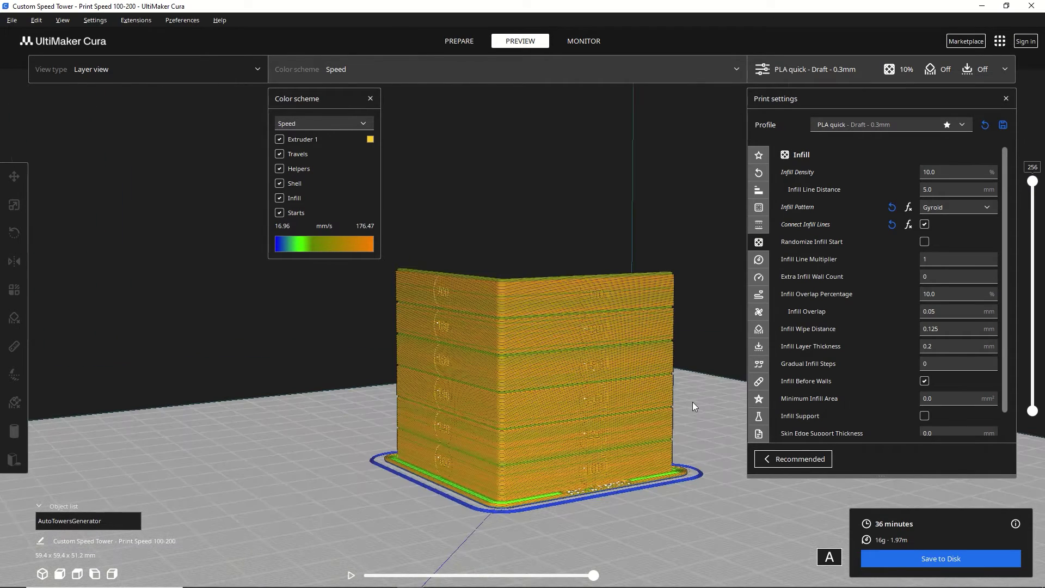
left_click(624, 463)
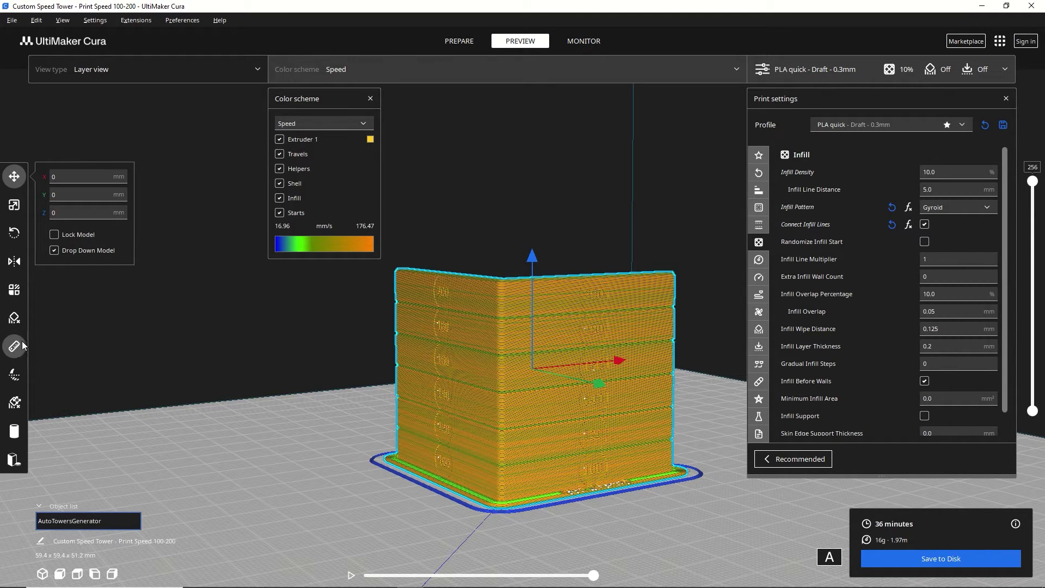
right_click_drag(376, 445, 426, 466)
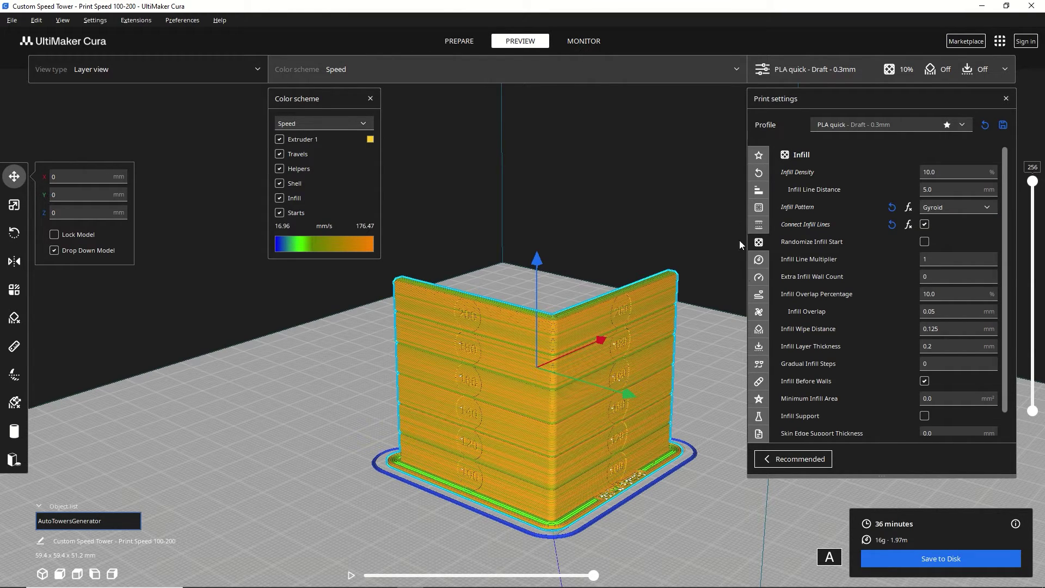
right_click_drag(697, 394, 444, 346)
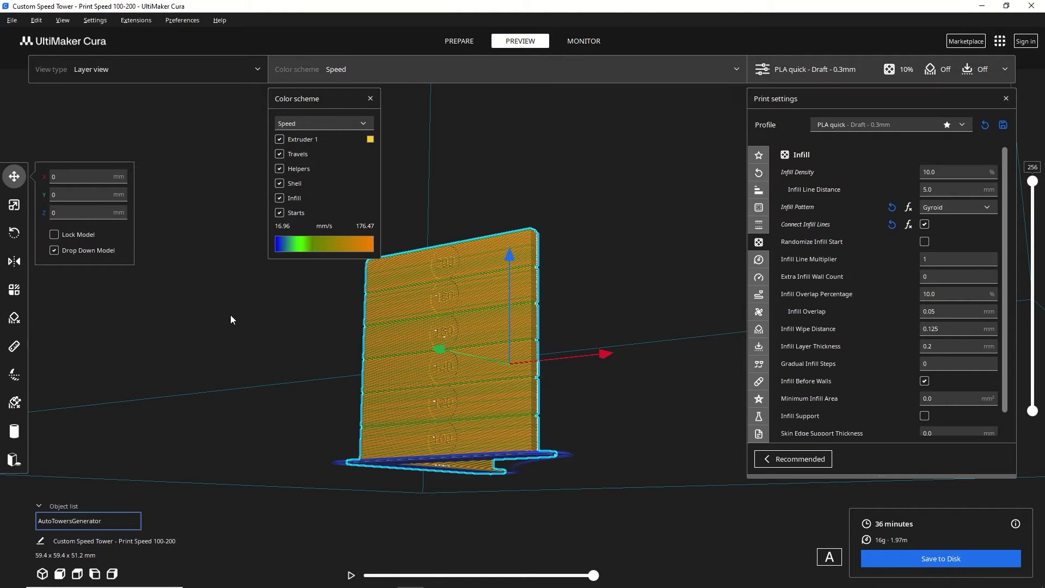
right_click_drag(596, 285, 426, 467)
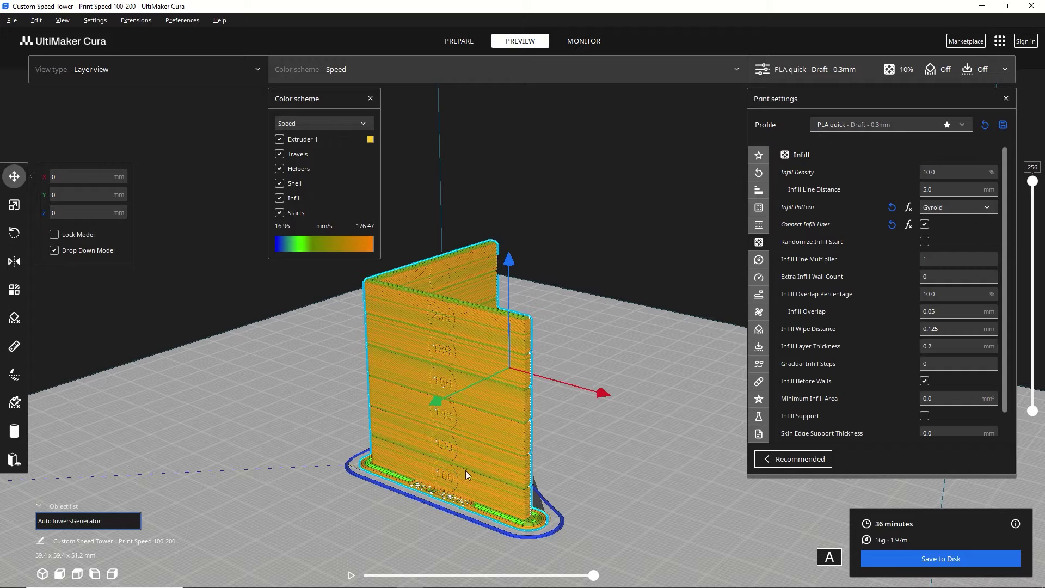
right_click_drag(608, 324, 526, 499)
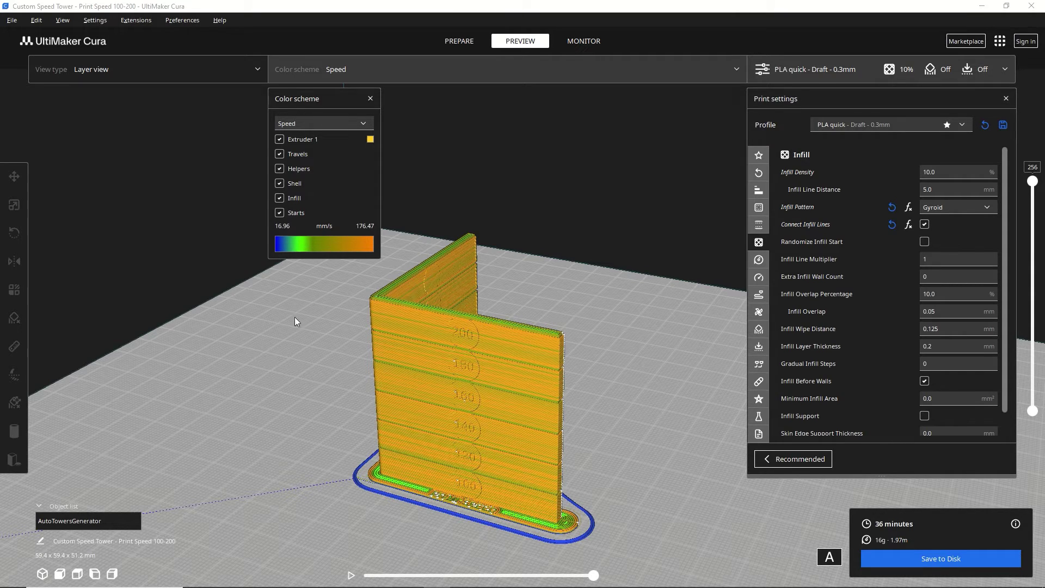
left_click(958, 41)
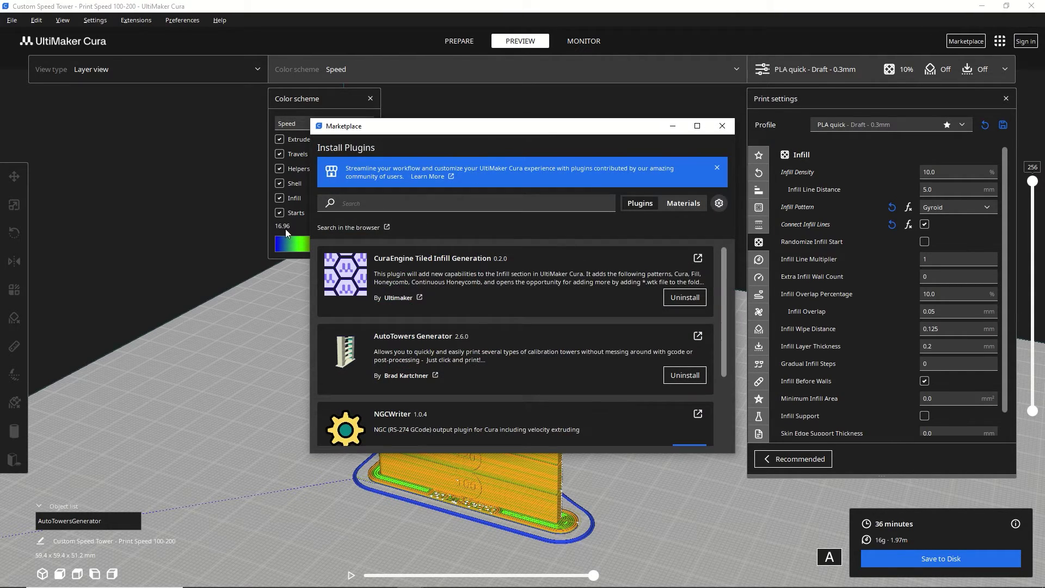
- Search 'cylindric cus' and open the Cylindric Custom Support 2.8.0 details page
left_click(420, 202)
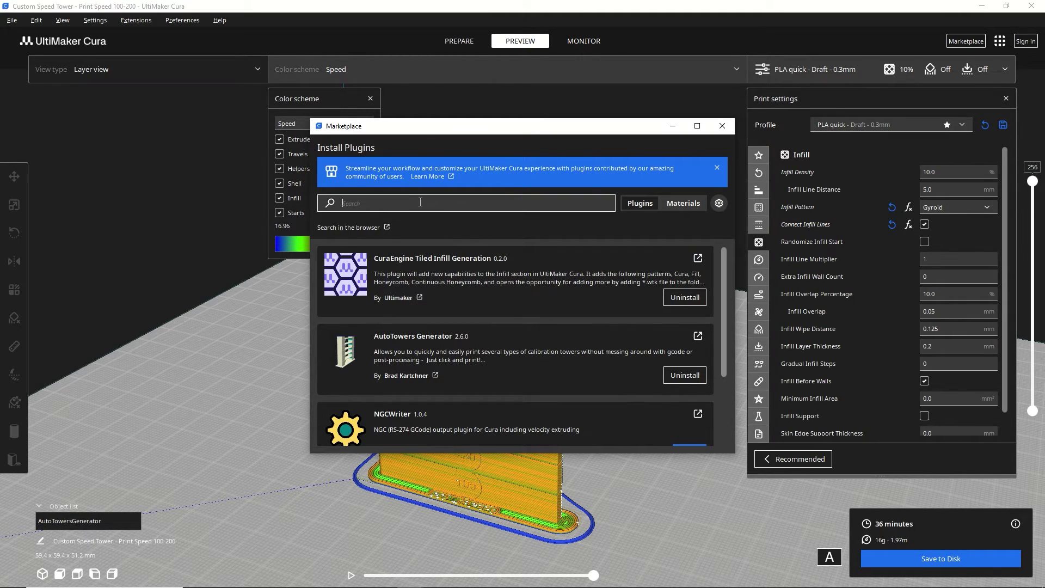
type("cylindric cus")
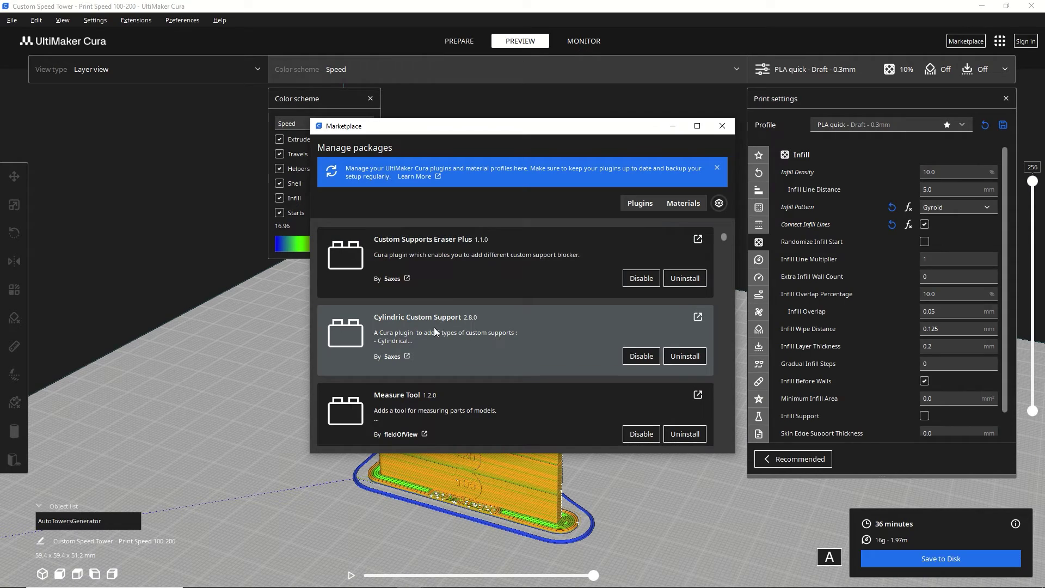
left_click(455, 332)
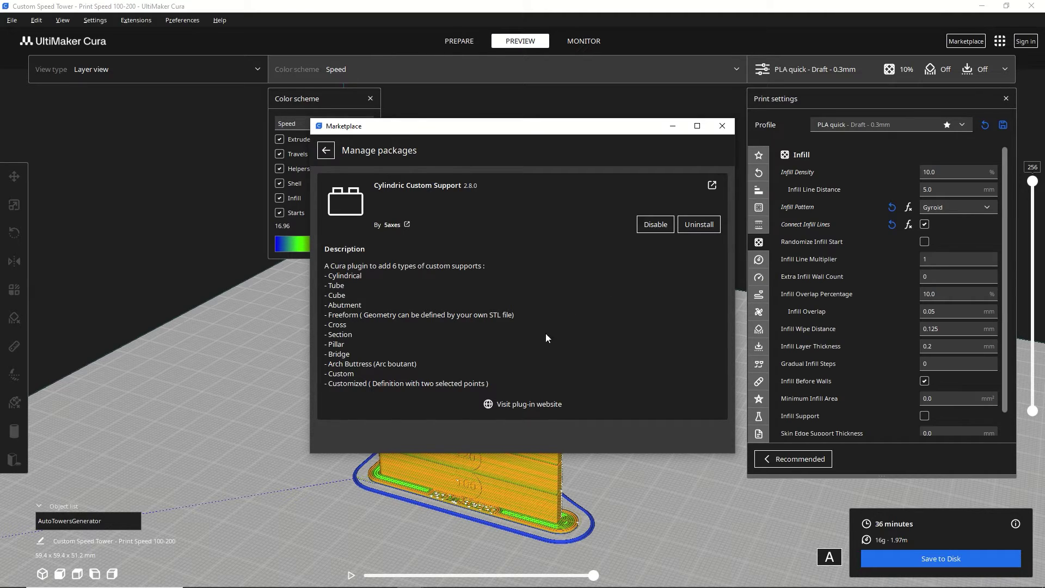
- Open the Cylindric Custom Support plugin's GitHub page in the browser
left_click(515, 404)
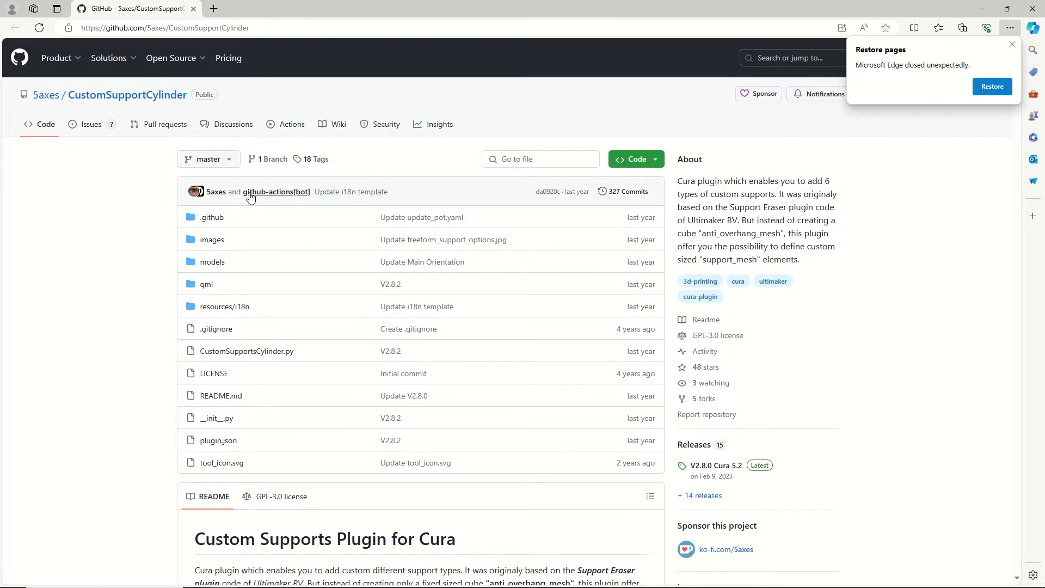
left_click(318, 23)
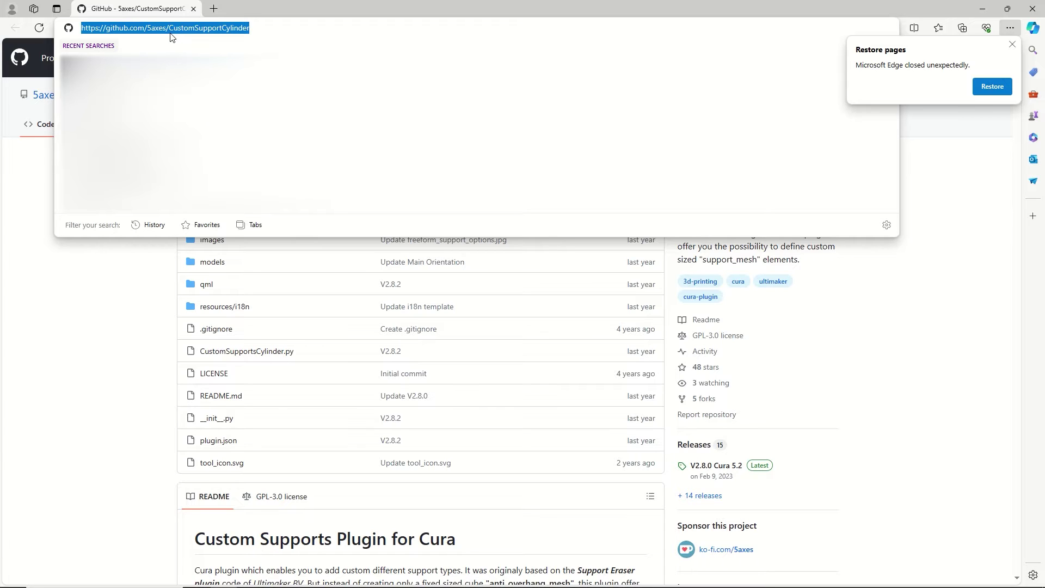
left_click(155, 338)
- Scroll the CustomSupportCylinder README to Installation and view the Install Package image, then go back
scroll(164, 327, "down", 5)
scroll(223, 298, "down", 12)
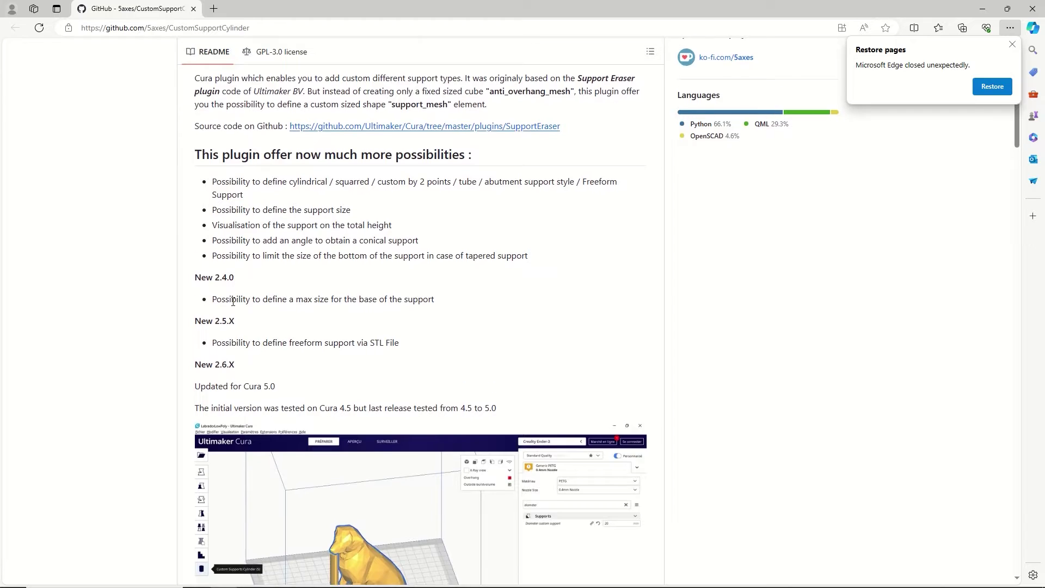
scroll(214, 305, "down", 2)
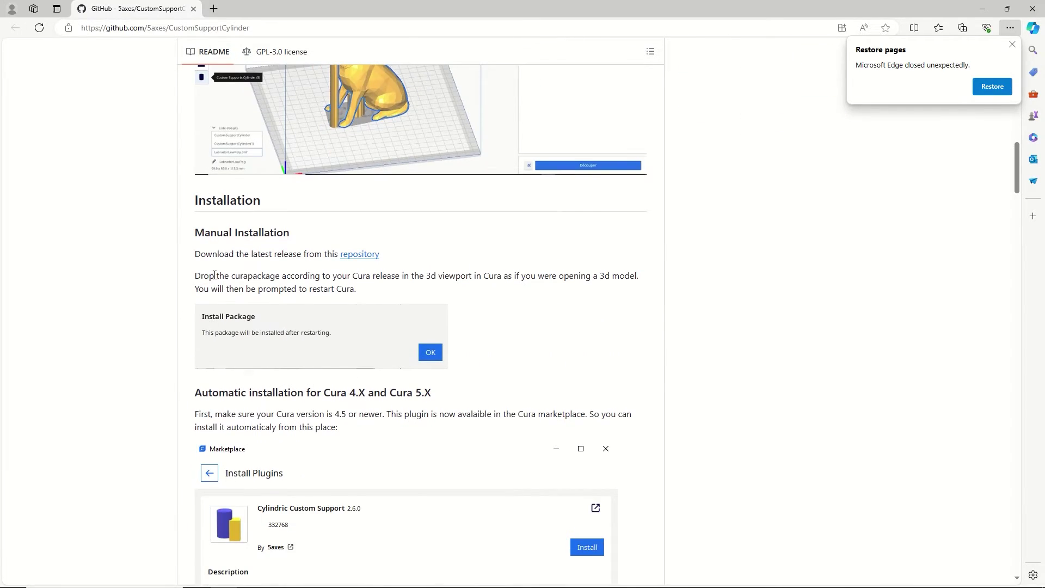
left_click_drag(231, 251, 457, 413)
scroll(415, 373, "down", 5)
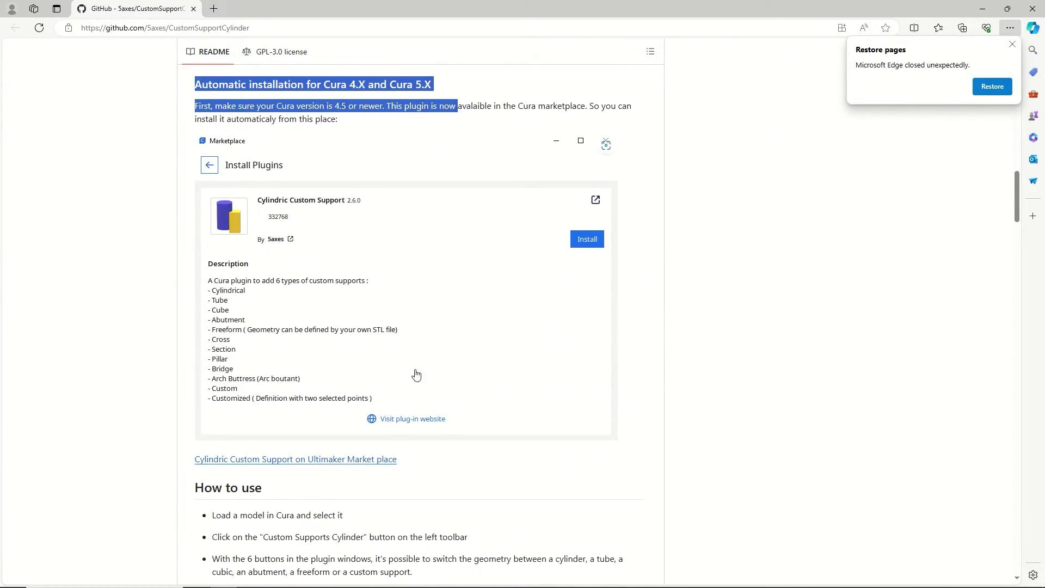
scroll(388, 348, "up", 5)
left_click(388, 349)
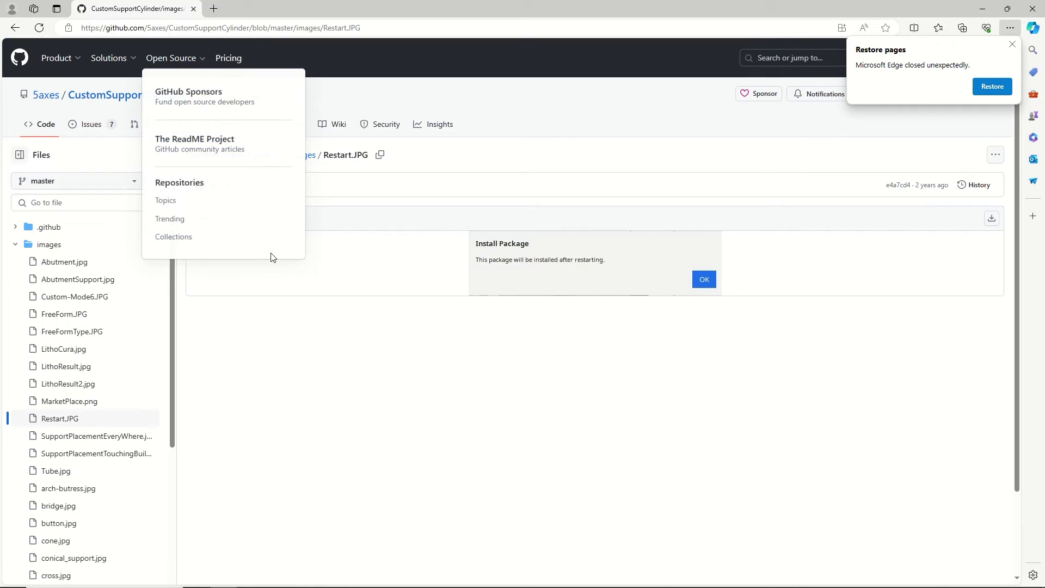
key("alt+Left")
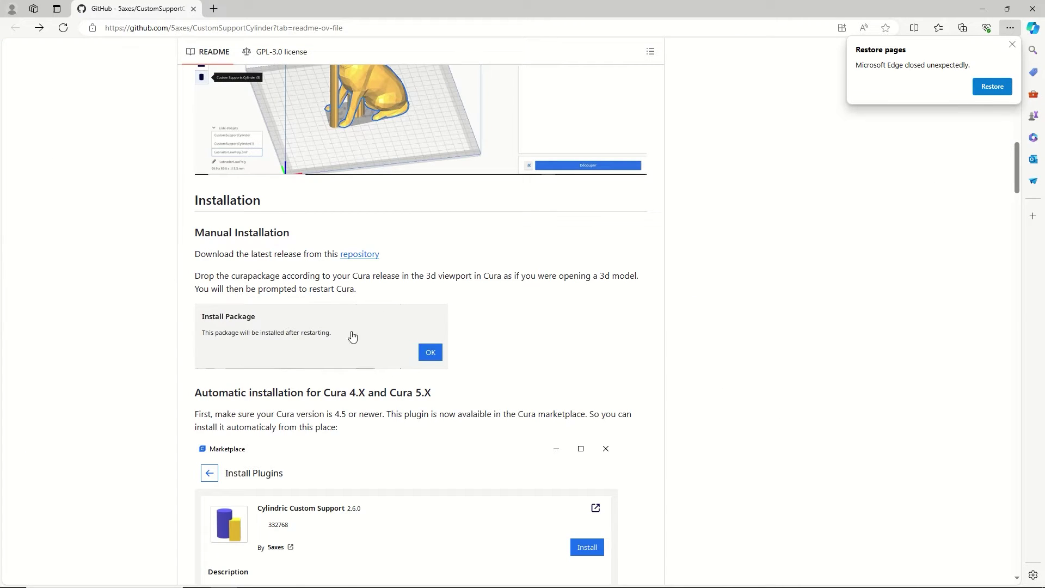
scroll(396, 156, "up", 3)
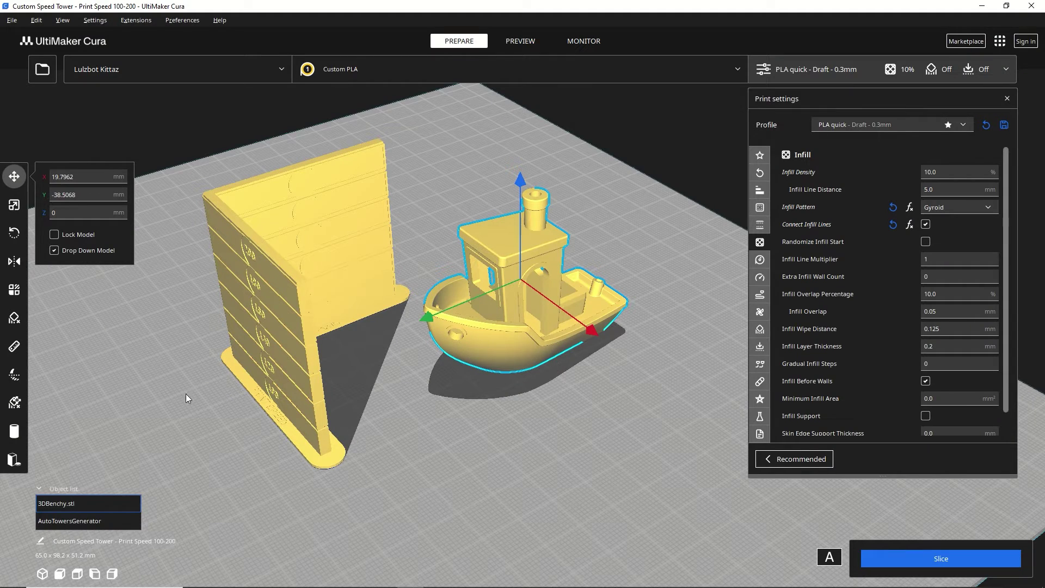
- Place cylindrical custom supports under the Benchy hull, one at size 5 mm
left_click(9, 434)
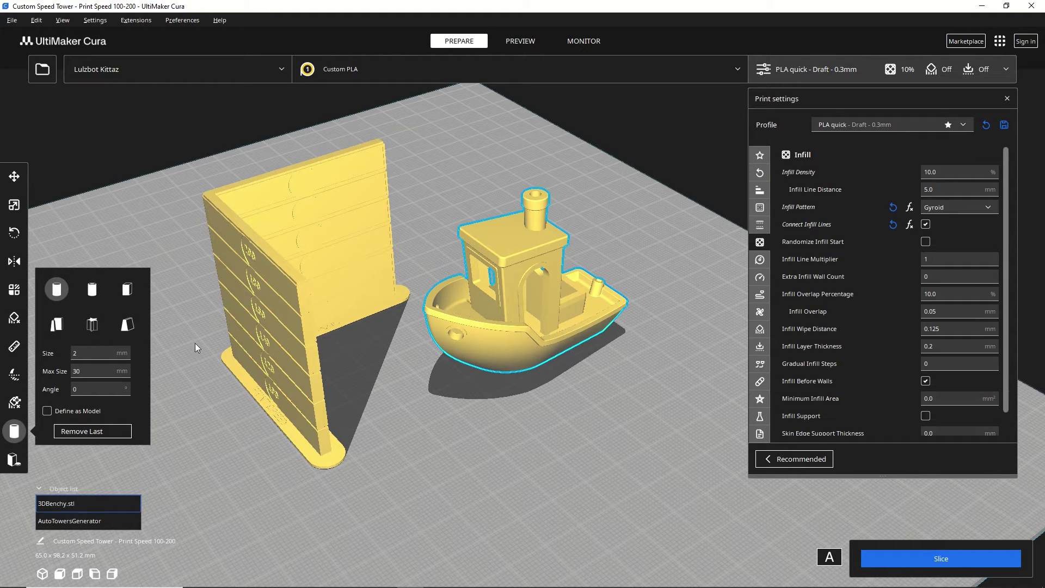
left_click(455, 358)
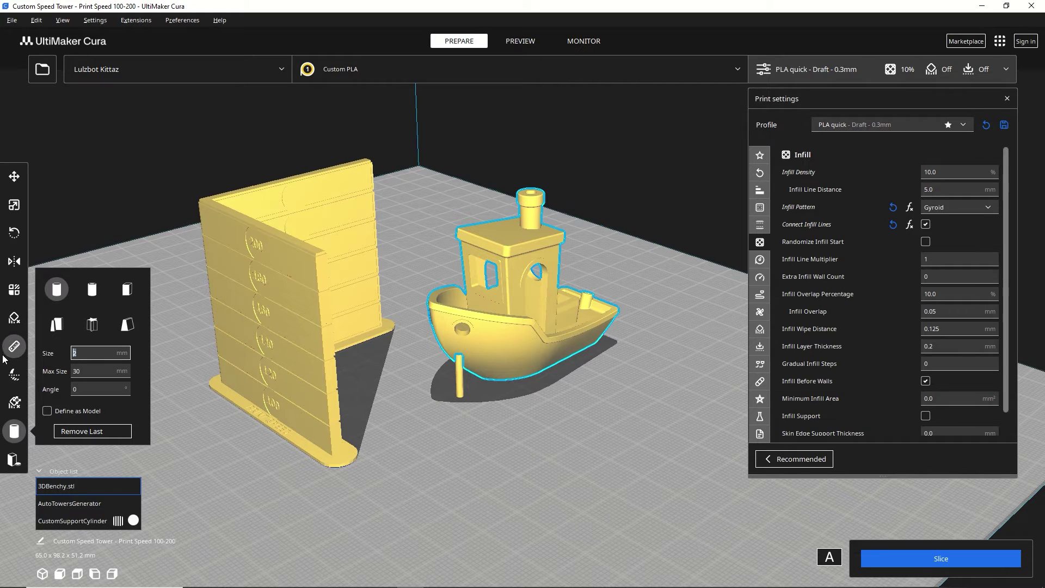
type("5")
left_click(495, 375)
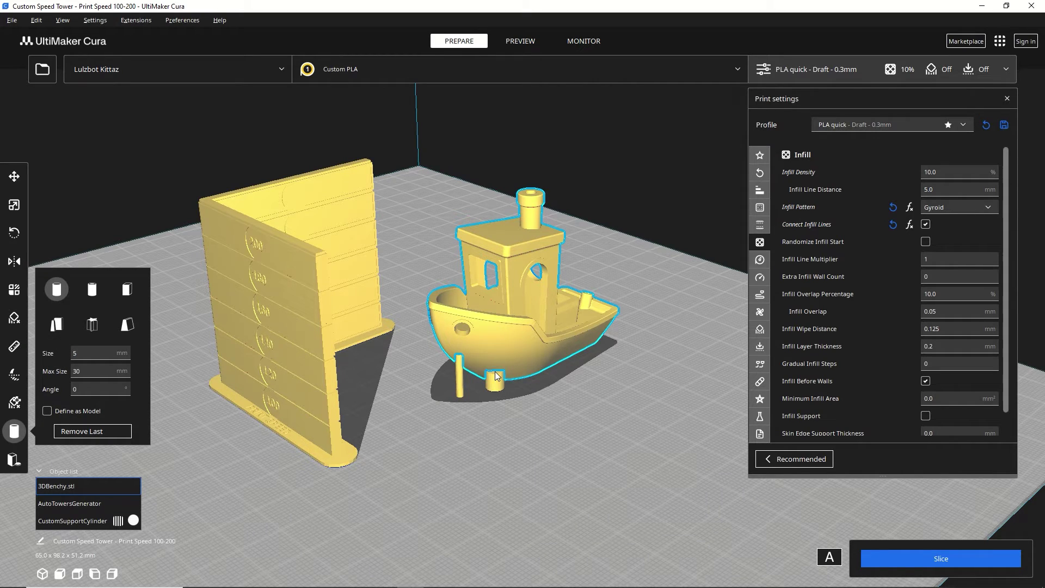
right_click_drag(556, 425, 558, 419)
scroll(558, 419, "down", 3)
scroll(561, 407, "up", 5)
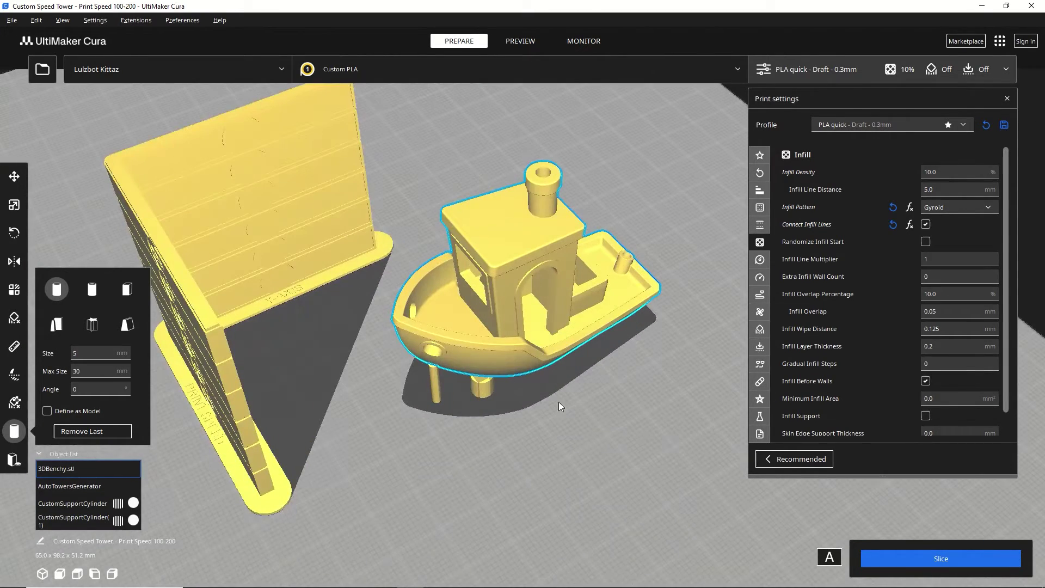
right_click_drag(648, 457, 496, 430)
- Check the Benchy's new supports in the layer preview, then return to Prepare
left_click(544, 41)
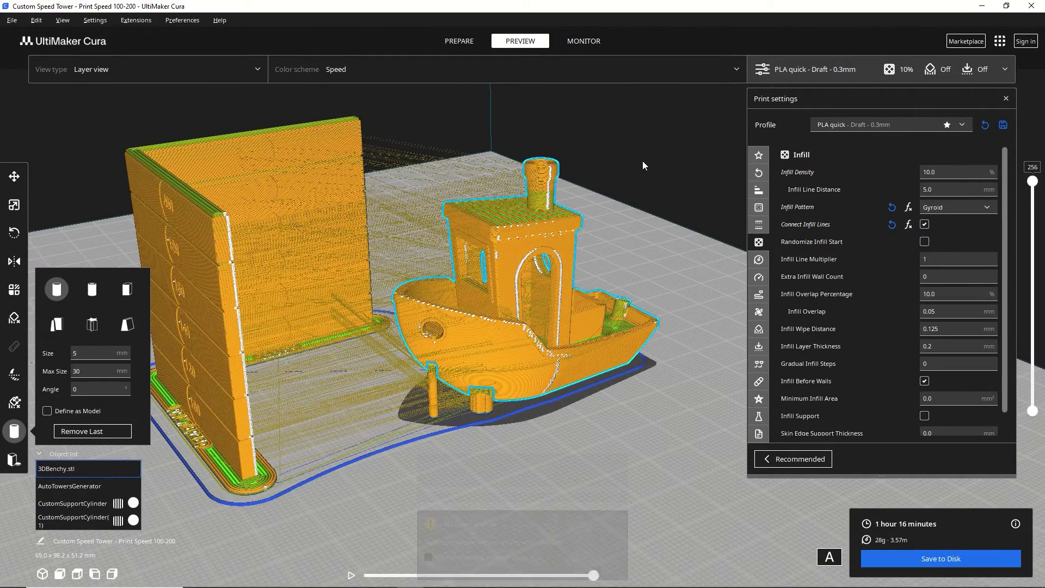
scroll(461, 426, "up", 5)
scroll(367, 450, "up", 5)
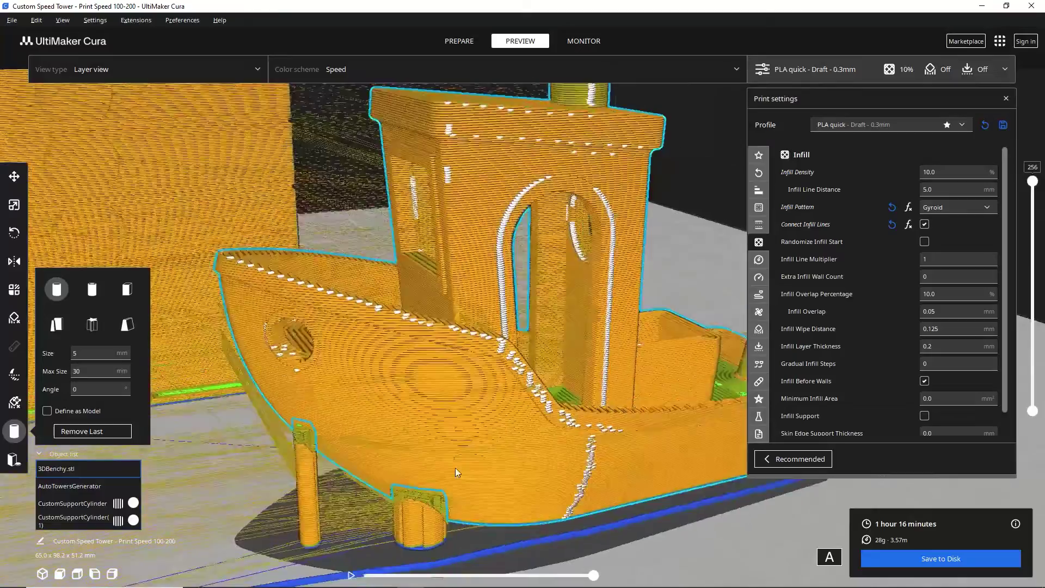
right_click_drag(366, 450, 442, 462)
scroll(442, 462, "down", 10)
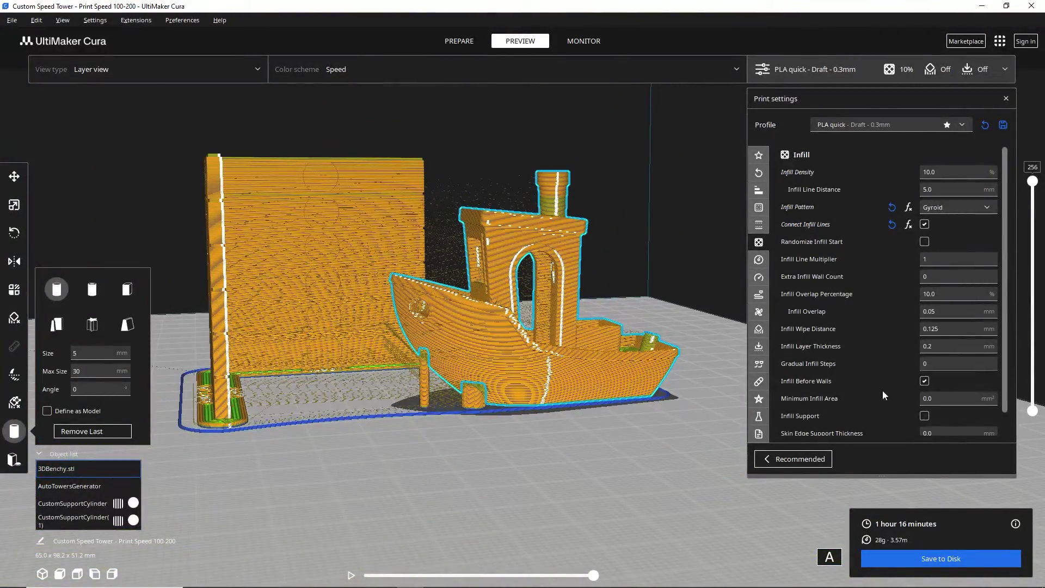
left_click(459, 40)
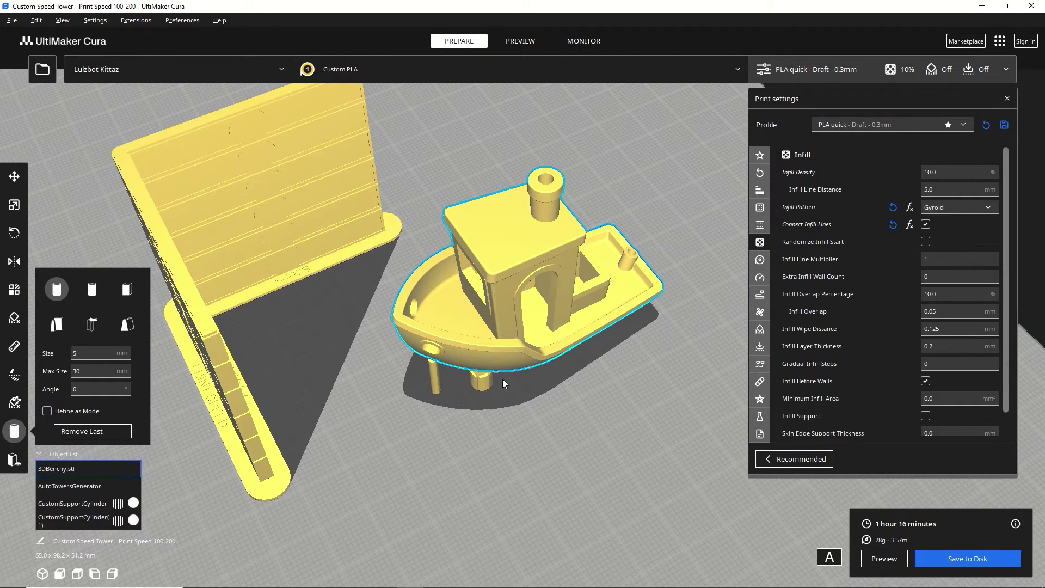
- Add a tube-shaped support on the Benchy hull and edit its size
left_click(92, 288)
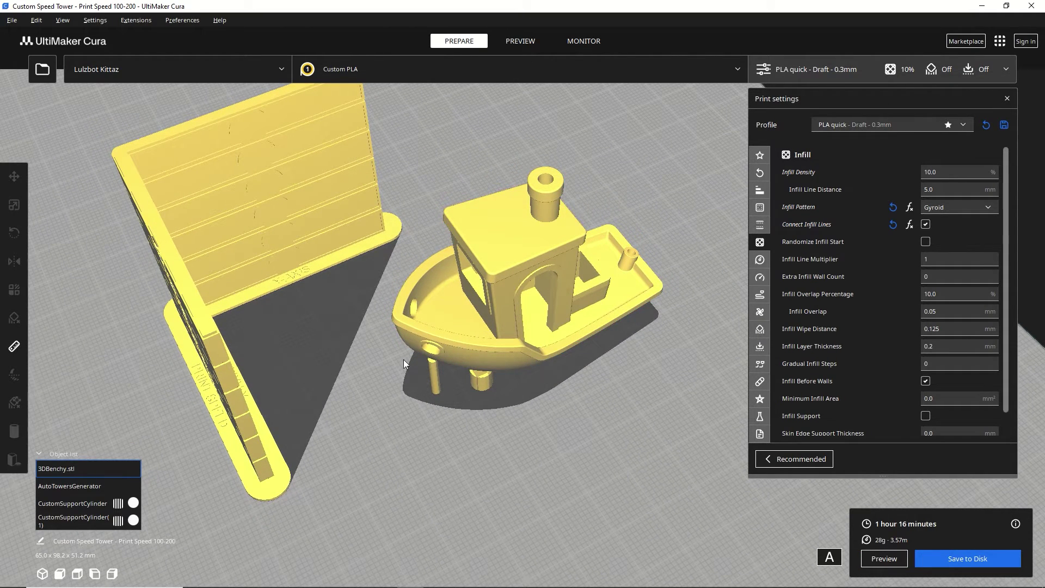
left_click(410, 338)
scroll(384, 384, "up", 6)
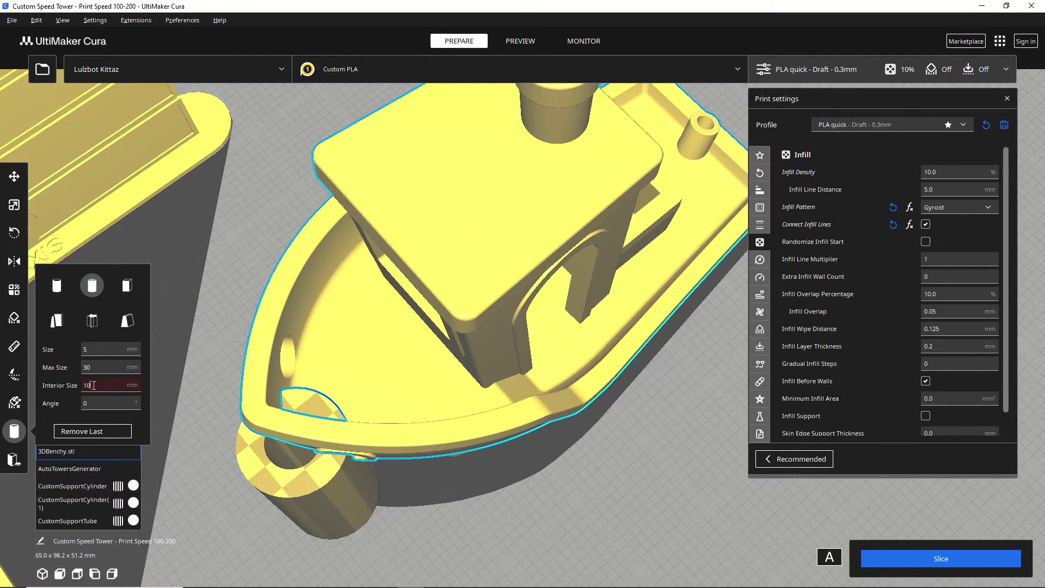
left_click(100, 349)
scroll(493, 419, "down", 5)
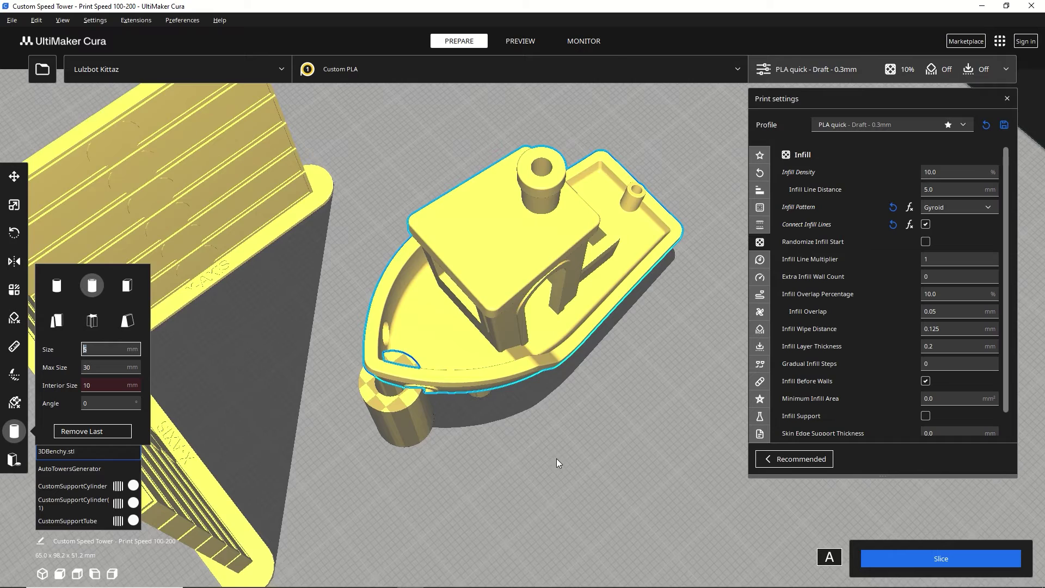
right_click_drag(558, 463, 484, 379)
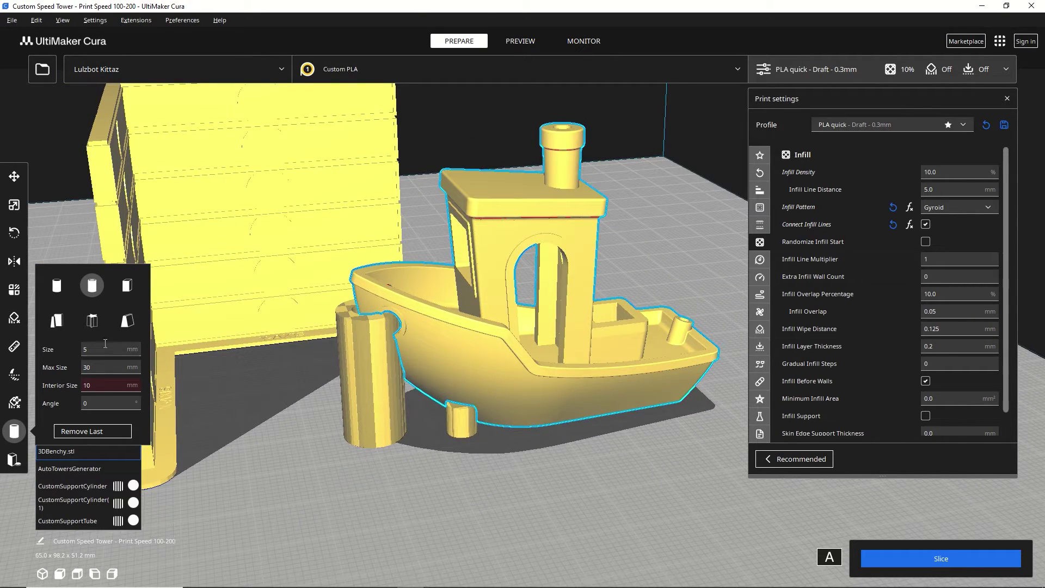
- Set the support type to bridge with Auto Orientation on and add one under the hull
left_click(92, 321)
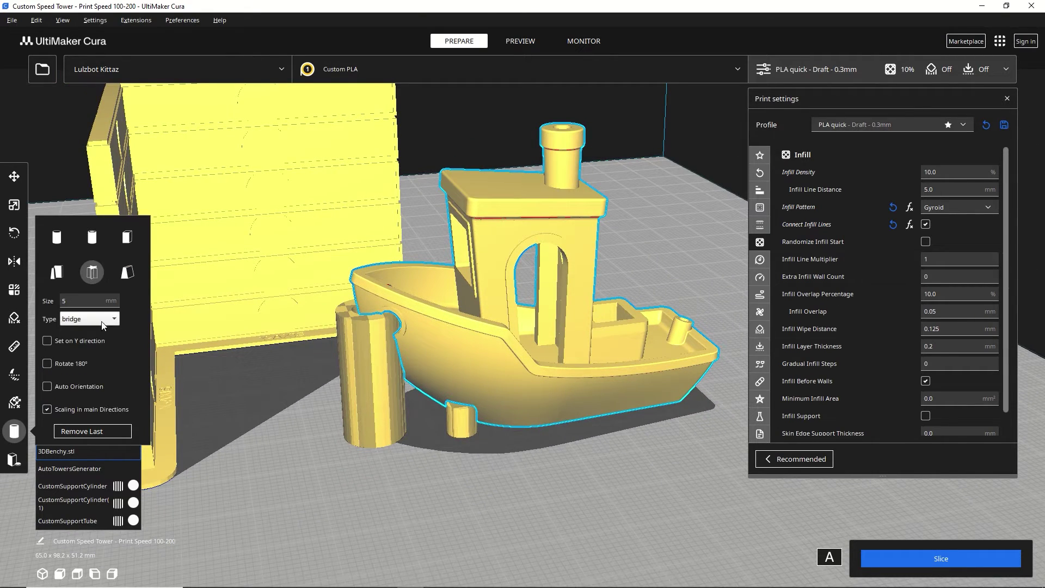
left_click(85, 320)
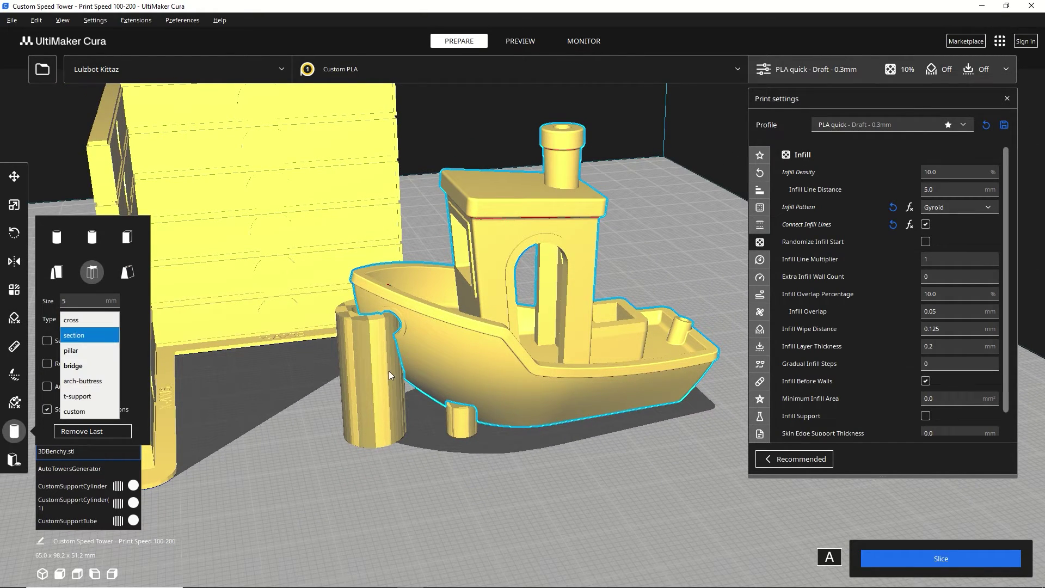
left_click(102, 363)
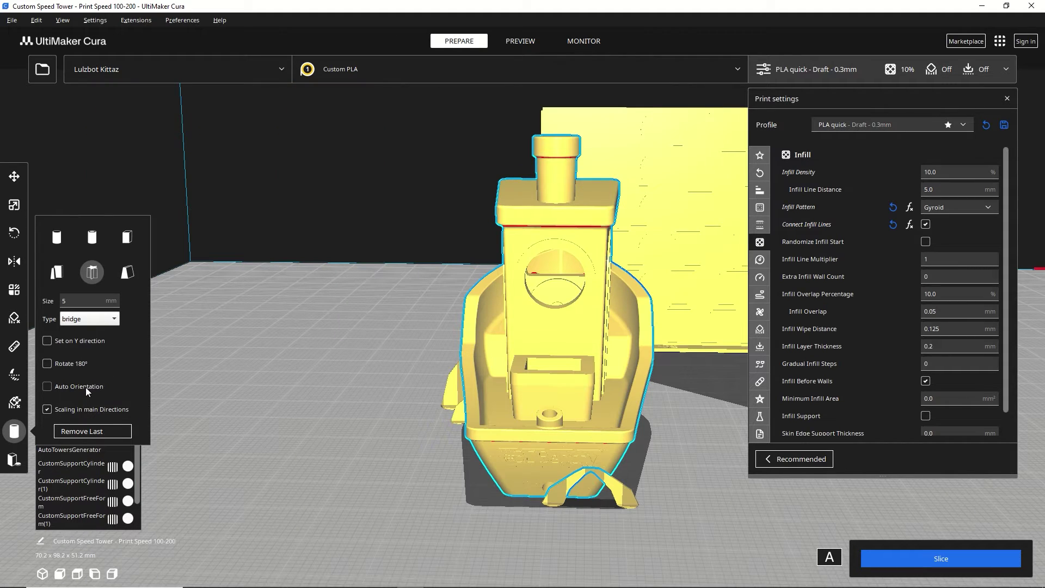
left_click(86, 387)
right_click_drag(519, 455, 270, 450)
left_click(584, 501)
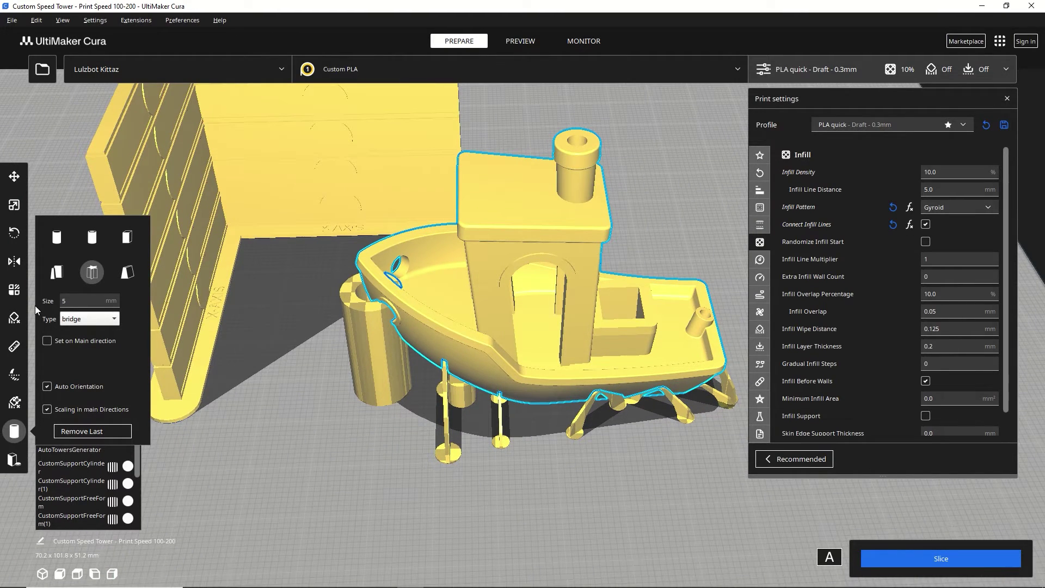
- Choose the pillar support type and place another support under the hull
left_click(90, 319)
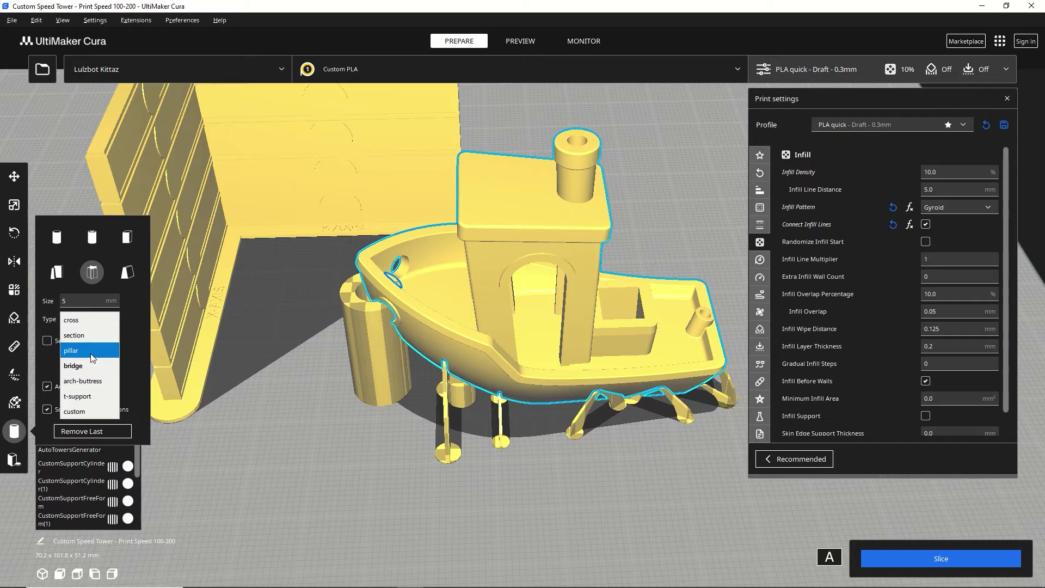
left_click(81, 350)
right_click_drag(444, 359, 131, 256)
left_click(471, 366)
left_click(127, 238)
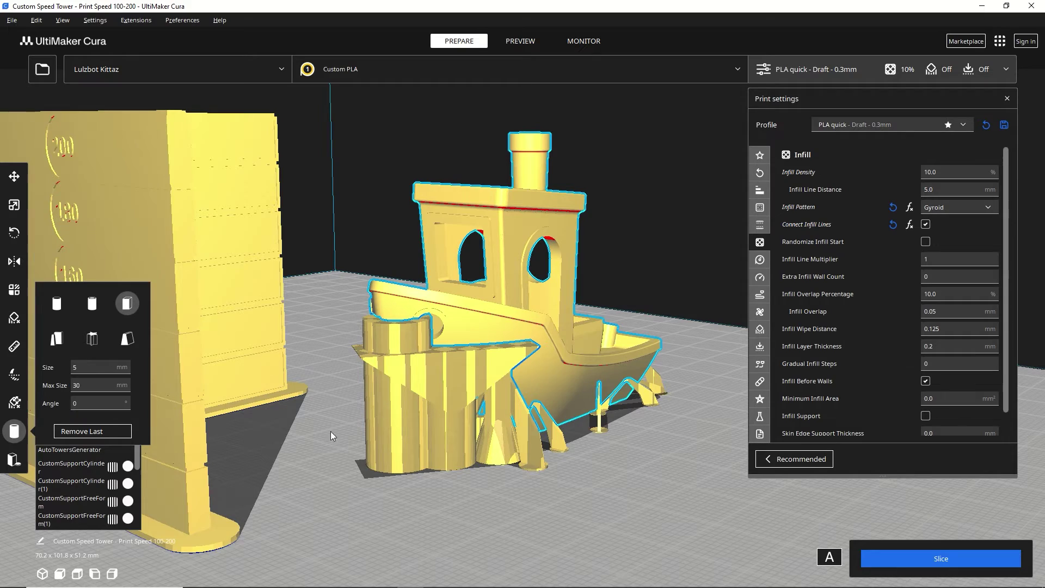
- Add a cube support inside the Benchy's deck box
right_click_drag(250, 439, 448, 401)
scroll(358, 385, "down", 3)
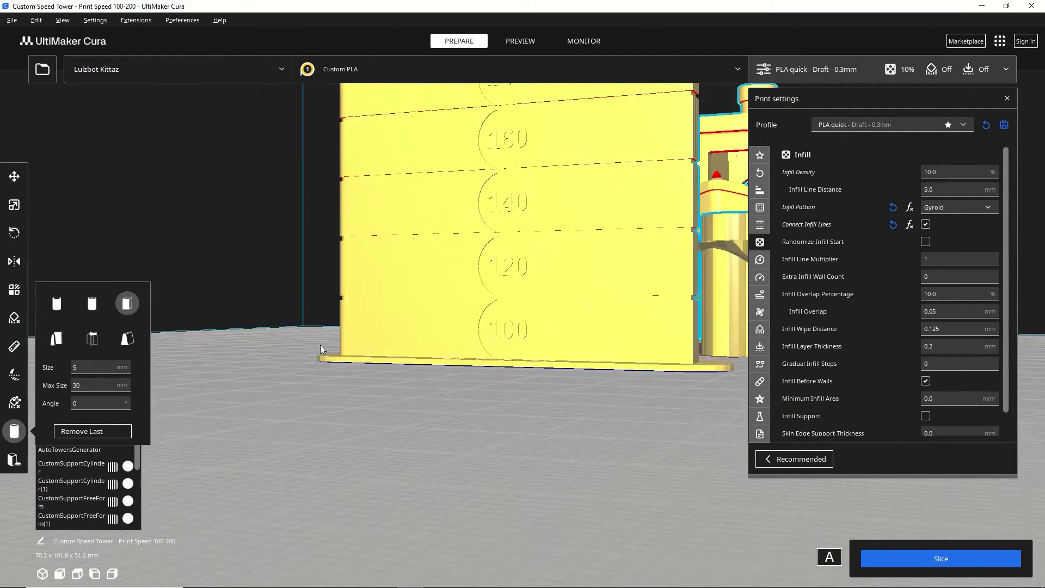
right_click_drag(358, 384, 19, 395)
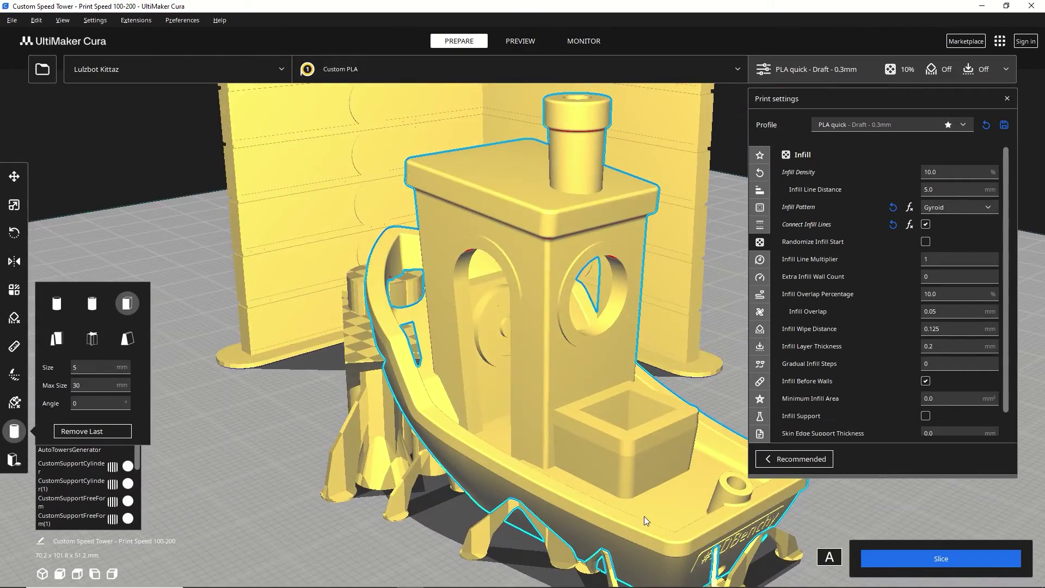
right_click_drag(644, 517, 520, 340)
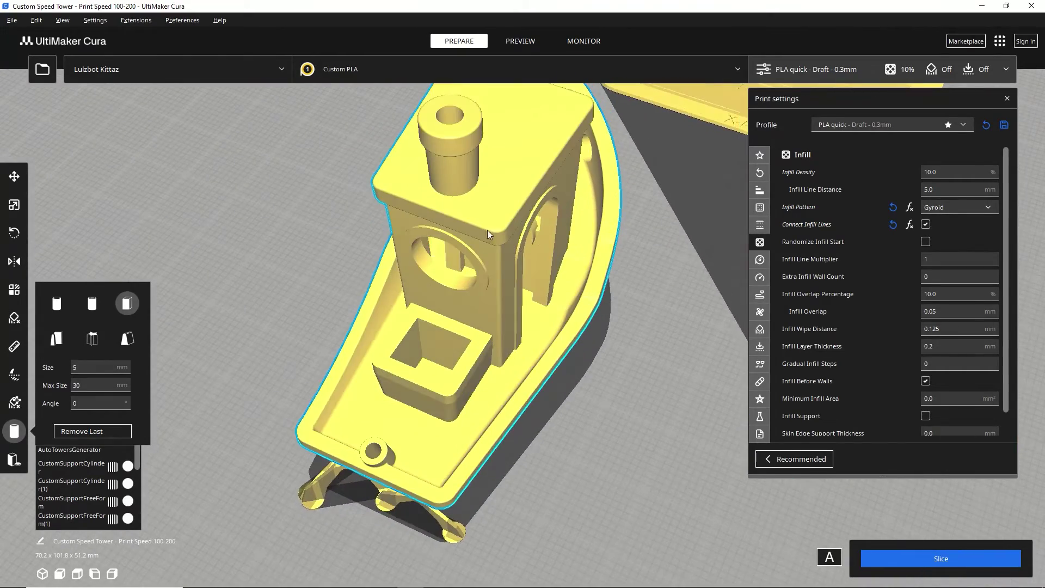
left_click(497, 349)
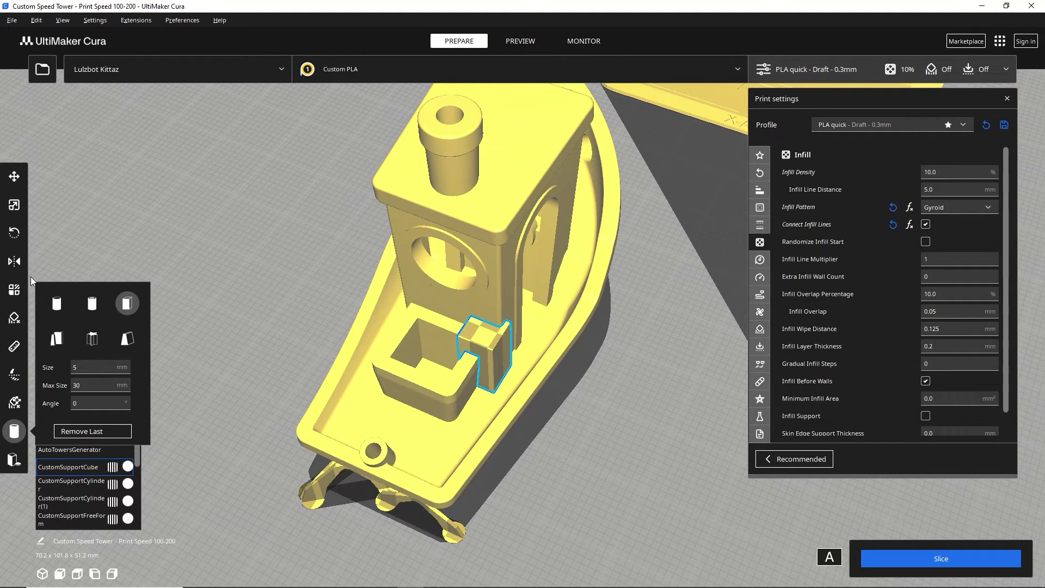
- Select the support cube and move it down to Z 1.4091 mm with the Move tool
left_click(14, 175)
right_click_drag(533, 490, 403, 93)
left_click(14, 204)
right_click_drag(305, 349, 554, 354)
scroll(554, 355, "down", 5)
left_click(626, 261)
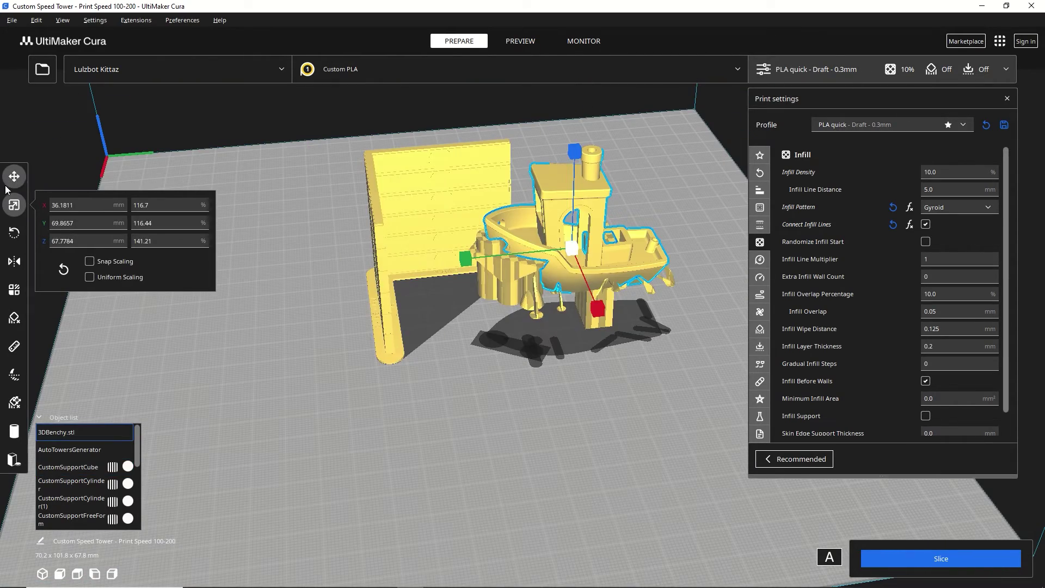
key("t")
right_click_drag(681, 331, 615, 338)
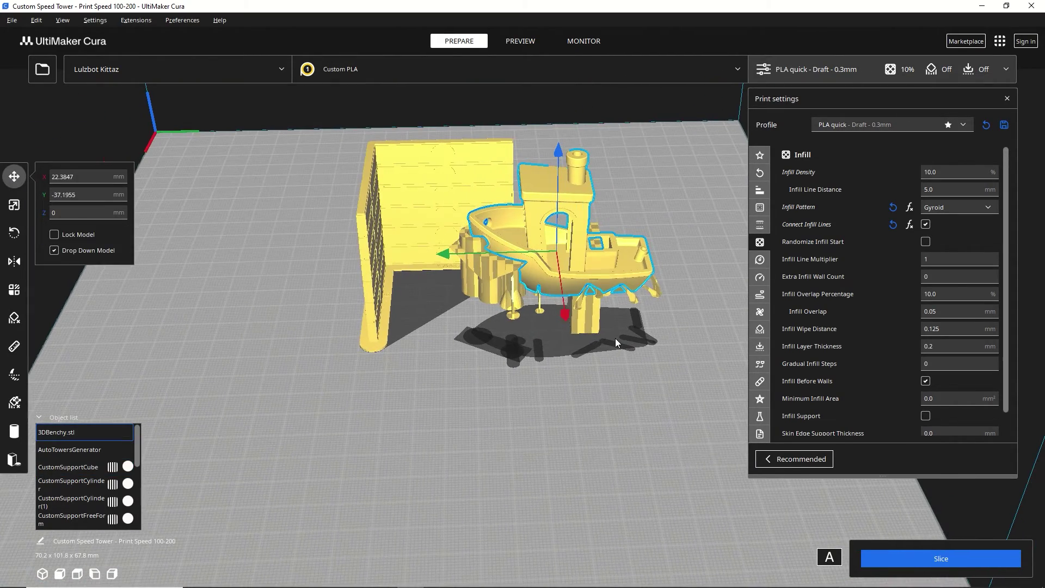
left_click(567, 320)
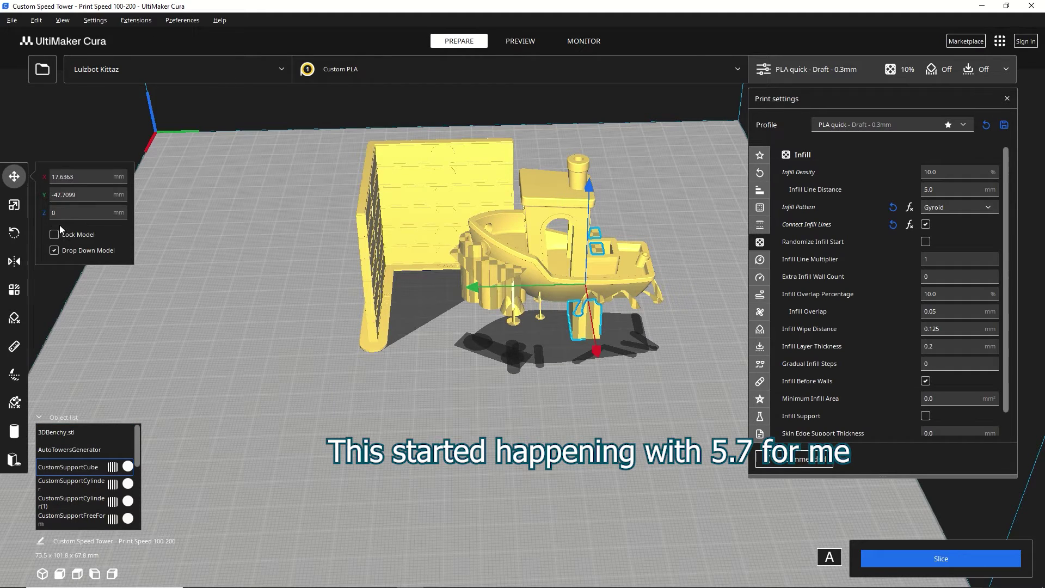
left_click_drag(589, 187, 493, 166)
right_click_drag(574, 280, 417, 257)
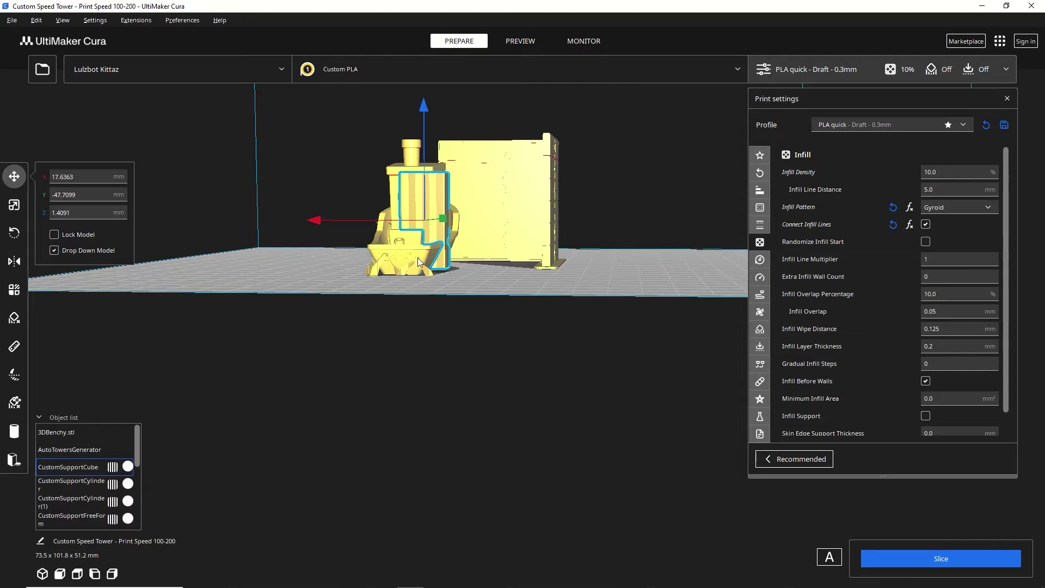
- Make the support cube an Infill mesh only overlap modifier with 15 mm wall thickness, and slice
right_click_drag(413, 294, 406, 349)
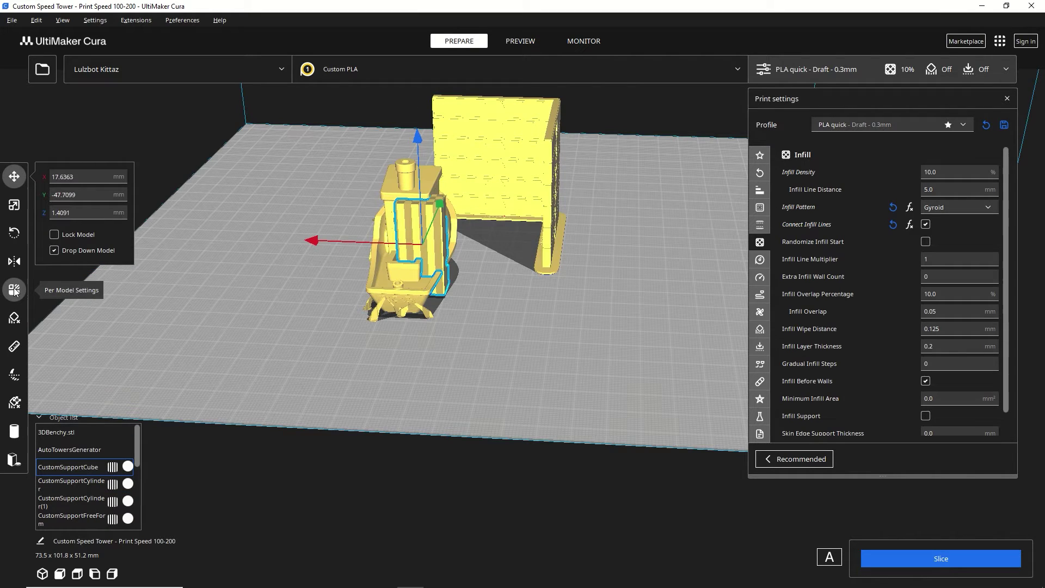
left_click(15, 291)
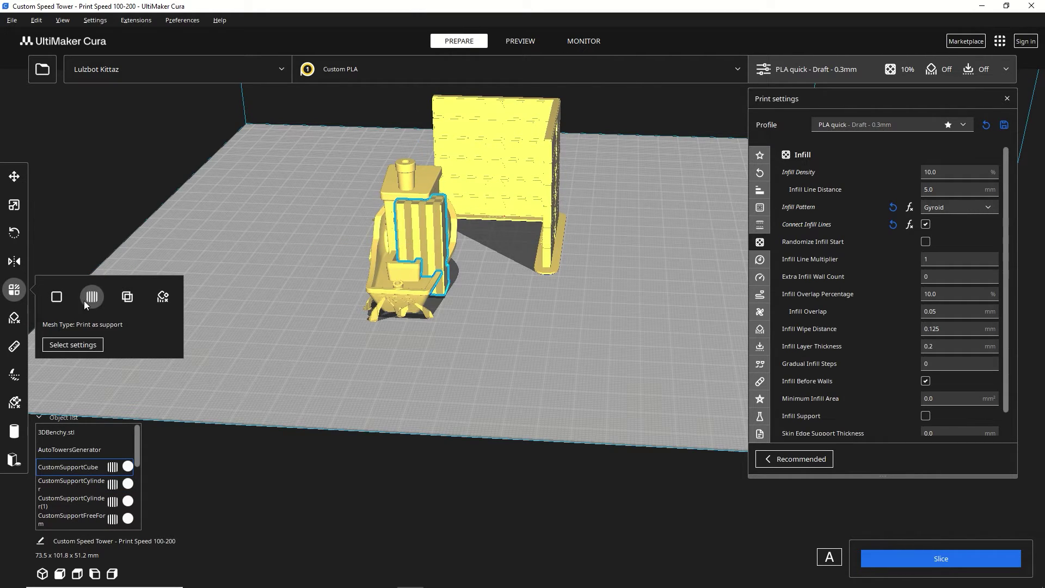
left_click(127, 298)
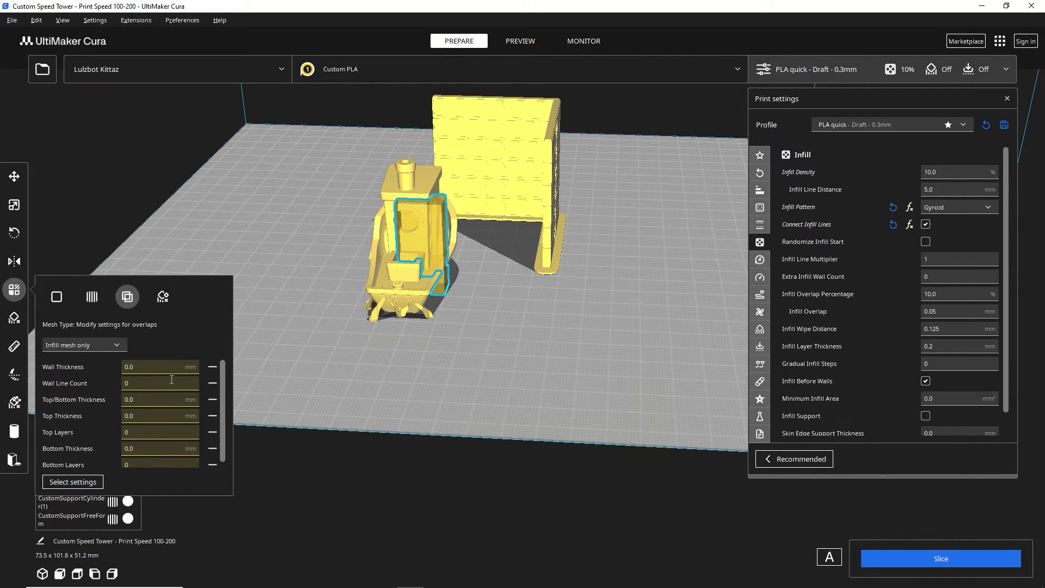
left_click(158, 367)
type("15")
left_click(945, 561)
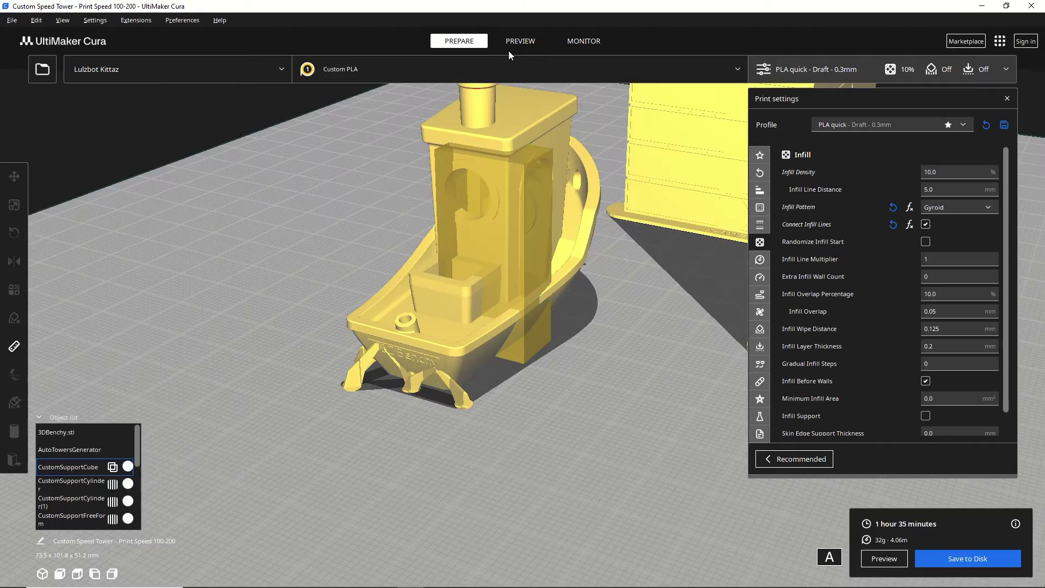
- In Preview, step the layer slider down and back up to inspect the solid infill inside the Benchy and tower
left_click(518, 43)
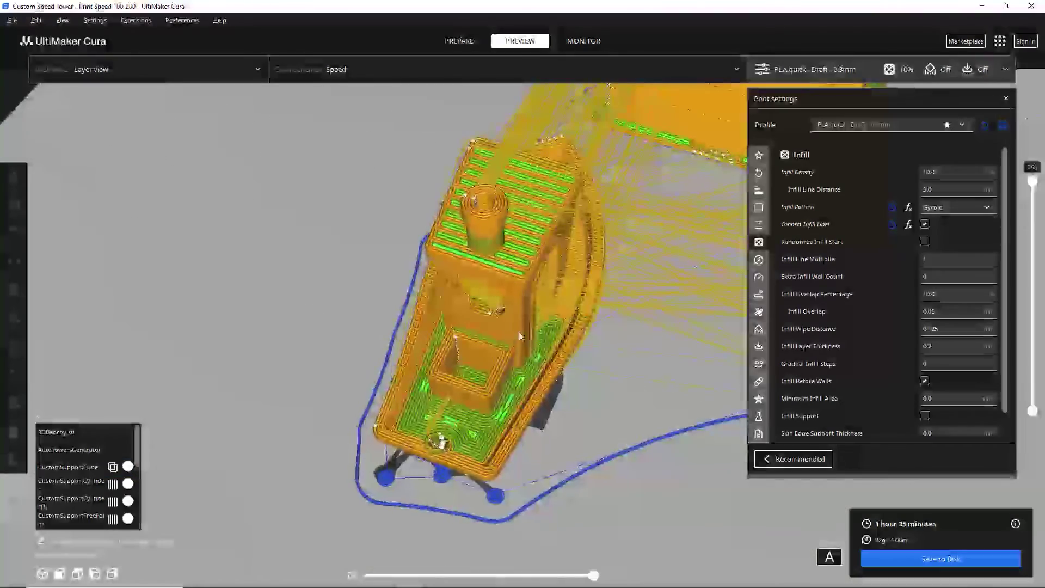
left_click_drag(1041, 180, 1017, 378)
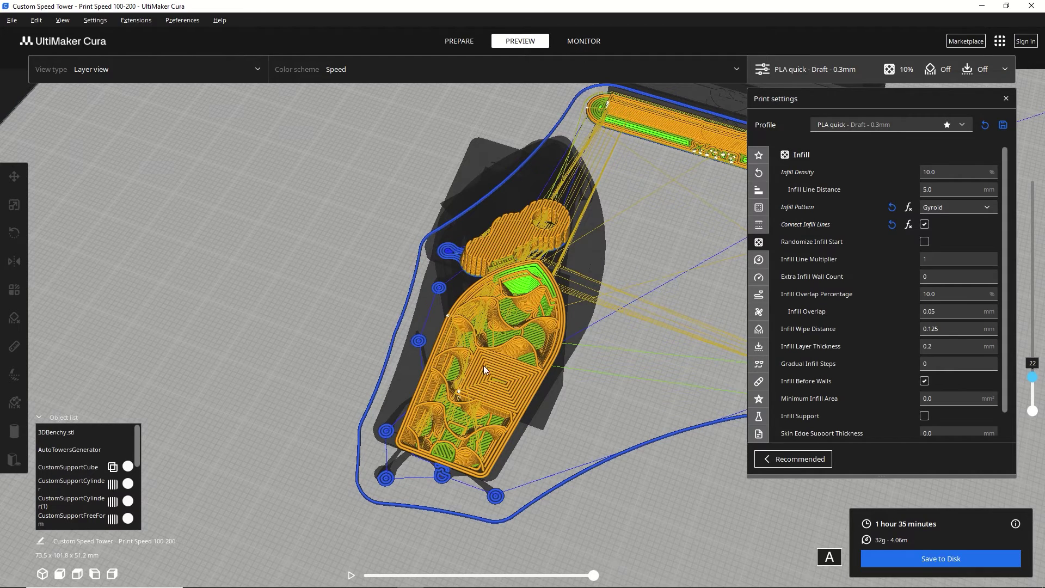
mouse_move(1032, 377)
left_mouse_down()
mouse_move(1032, 402)
mouse_move(1042, 369)
left_mouse_up()
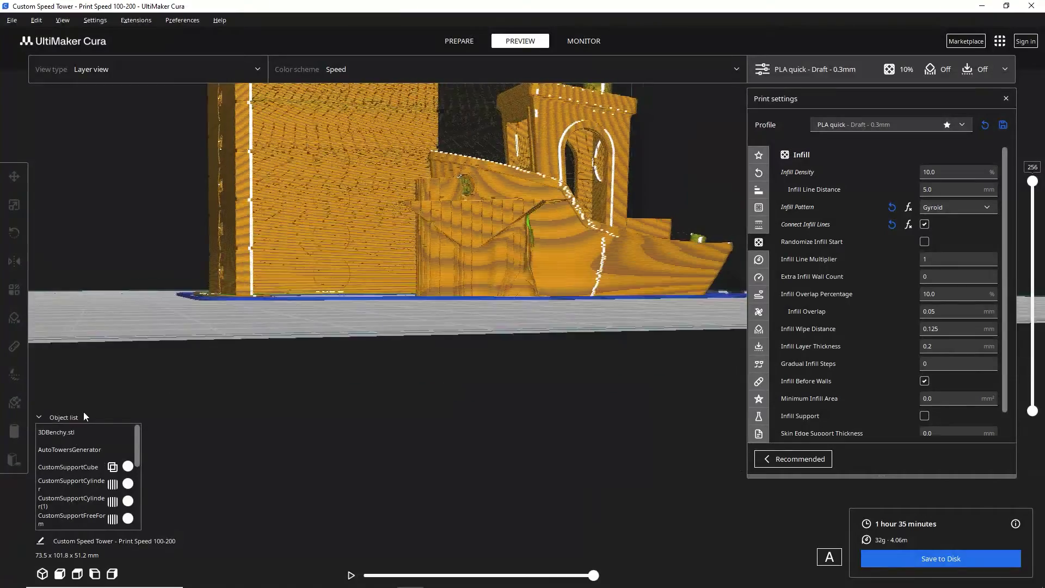
right_click_drag(84, 412, 471, 362)
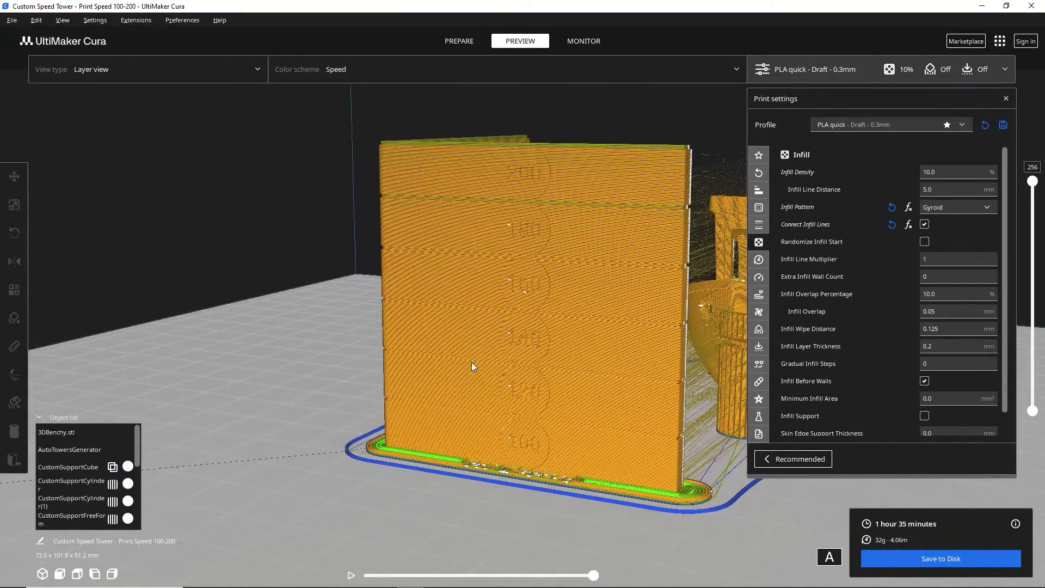
left_click(417, 417)
left_click(14, 431)
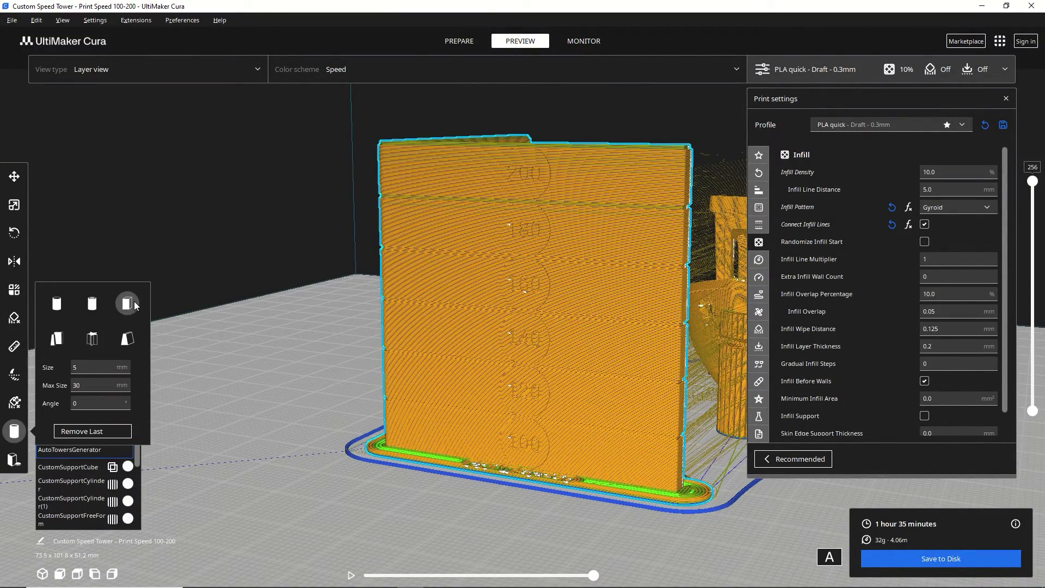
- Add a cube at the tower's base and resize it to 200 by 200
left_click(434, 439)
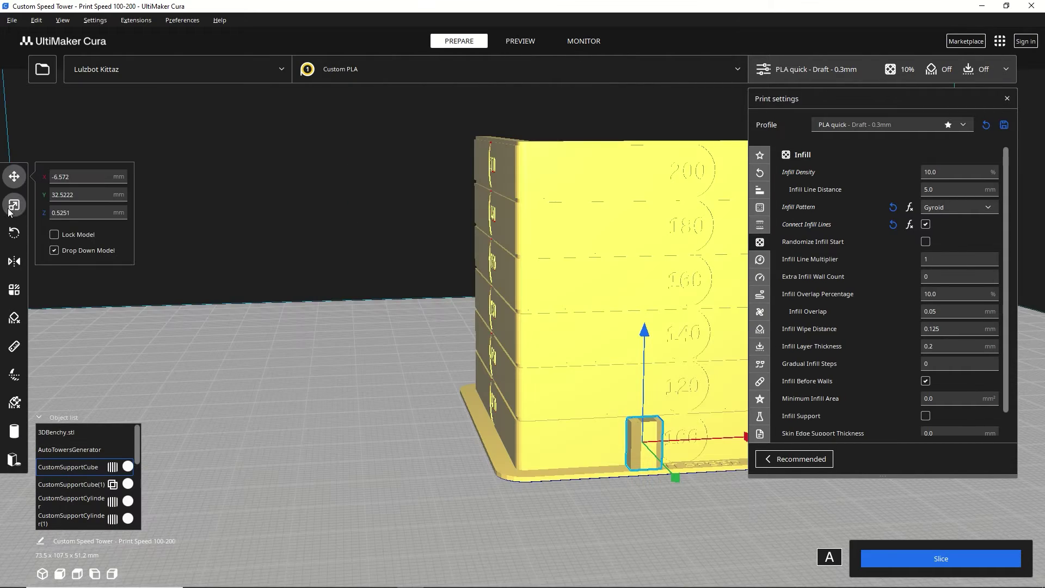
left_click(14, 205)
double_click(98, 205)
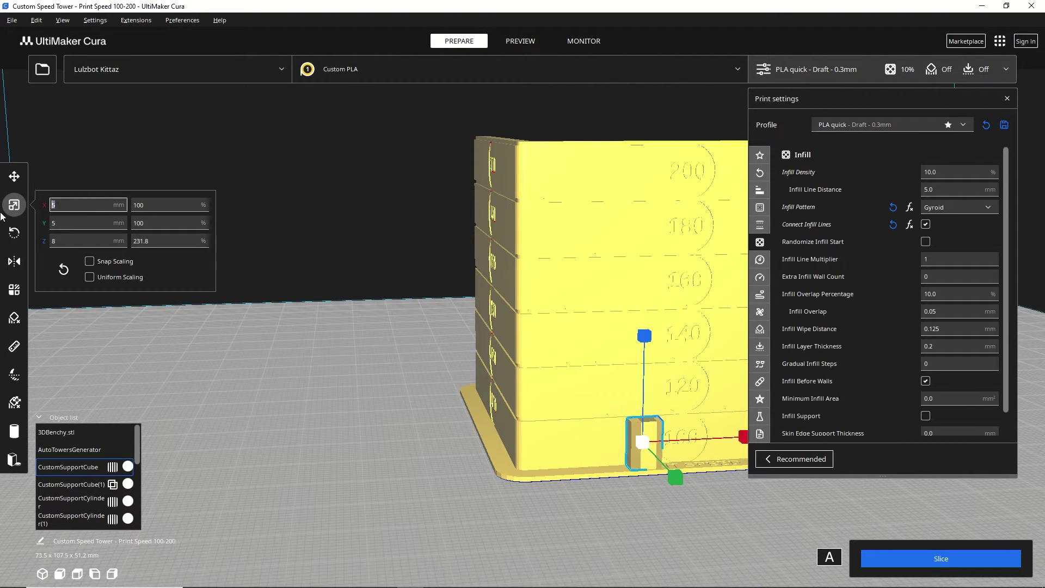
type("200")
key("Tab")
type("200")
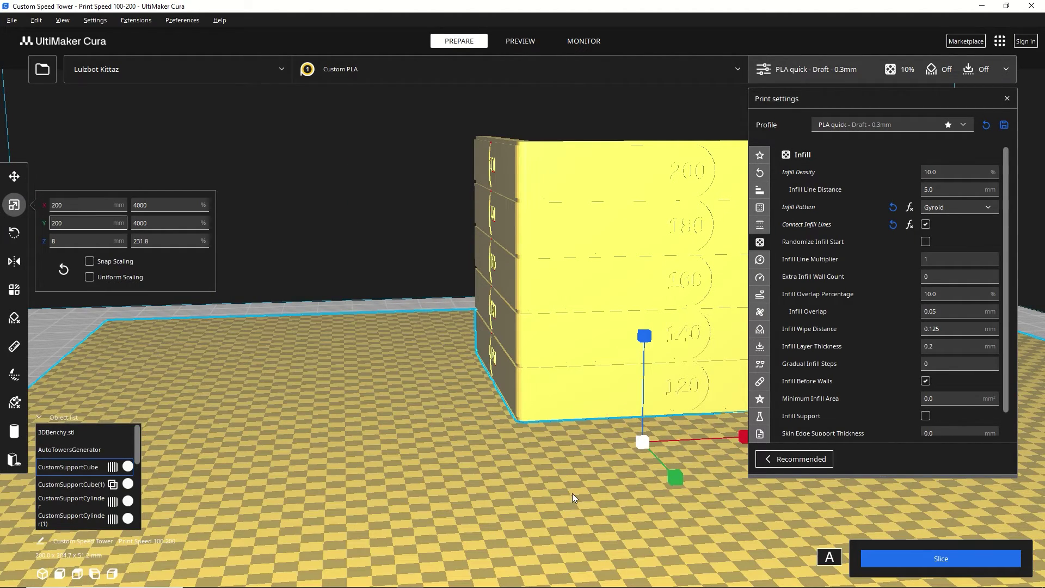
right_click_drag(573, 493, 423, 463)
scroll(423, 463, "up", 3)
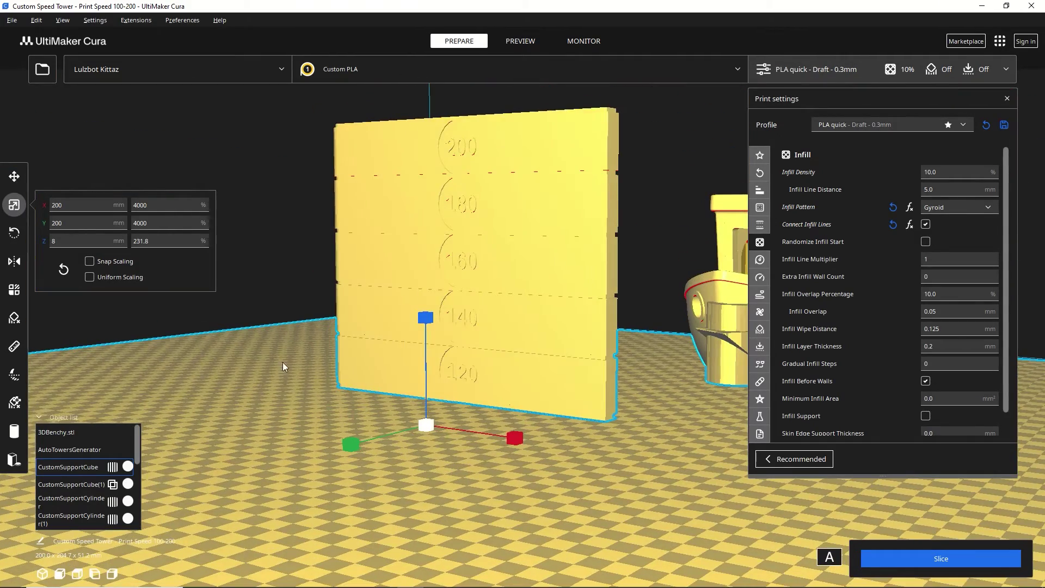
- Make the cube a cutting mesh in its per-model settings
left_click(14, 290)
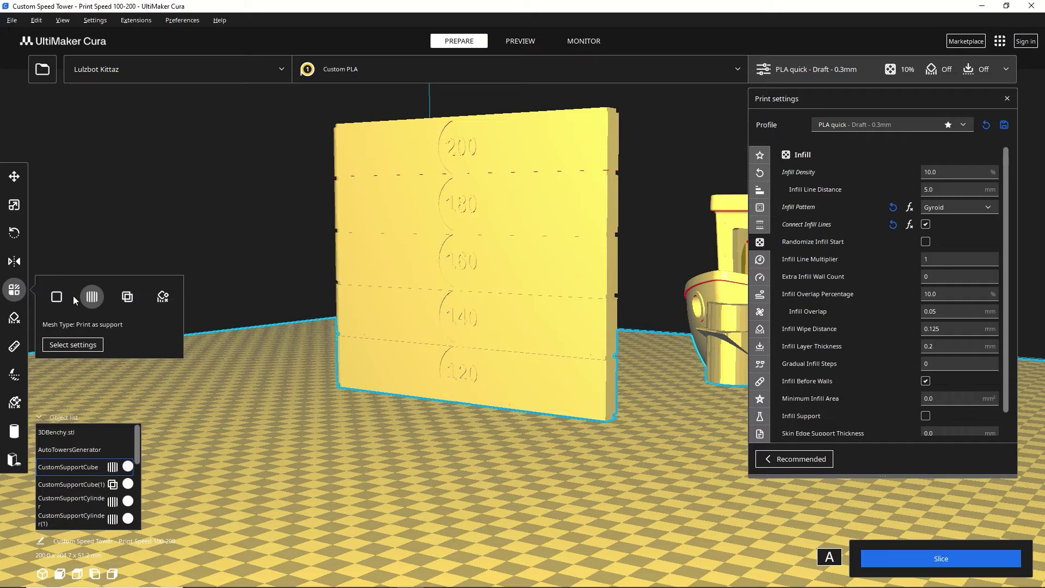
left_click(127, 296)
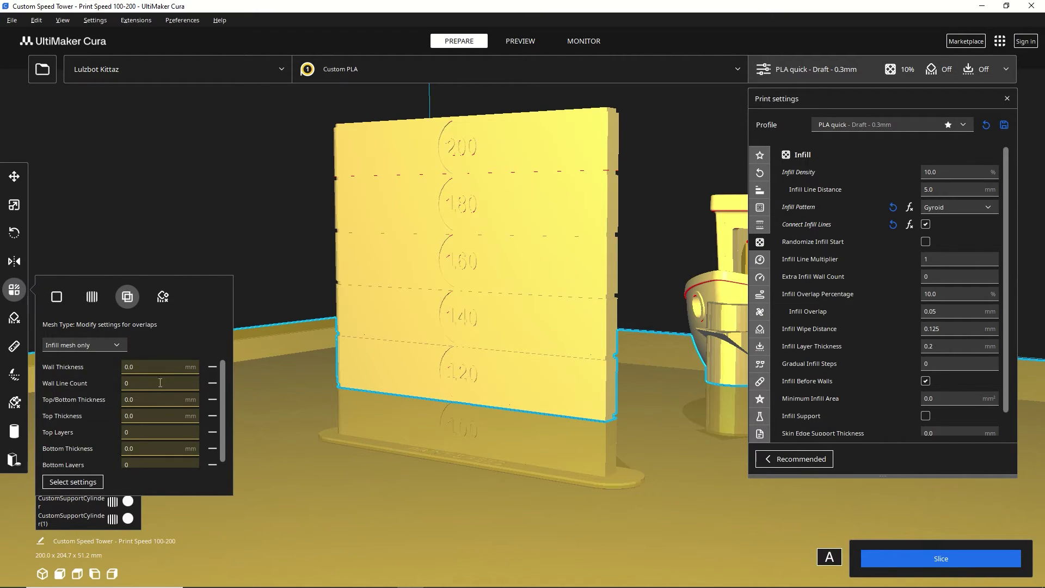
left_click(81, 345)
left_click(79, 378)
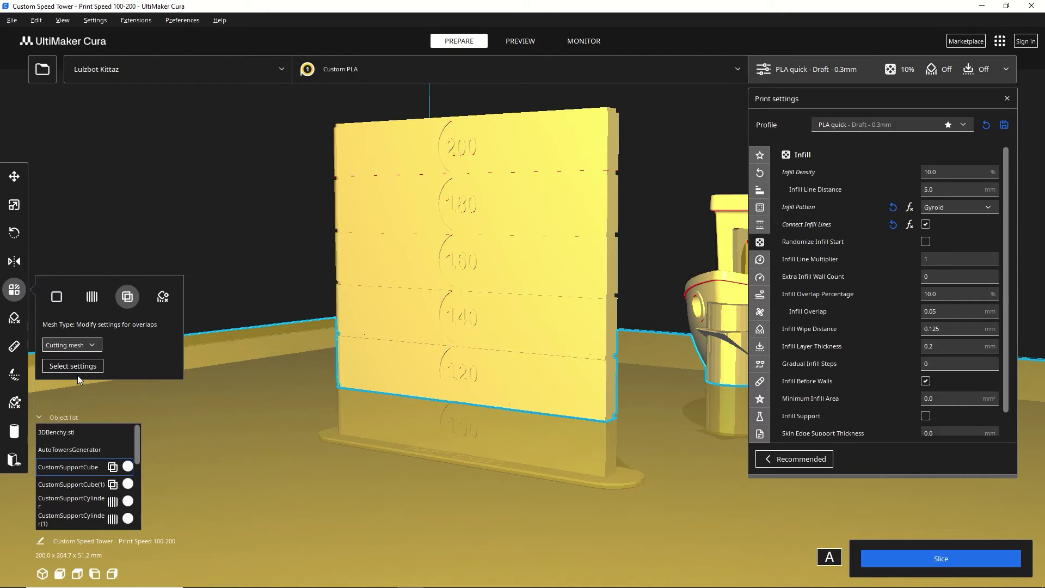
- Add Print, Infill, Wall, Outer Wall and Inner Wall Speed as cube overrides
left_click(65, 366)
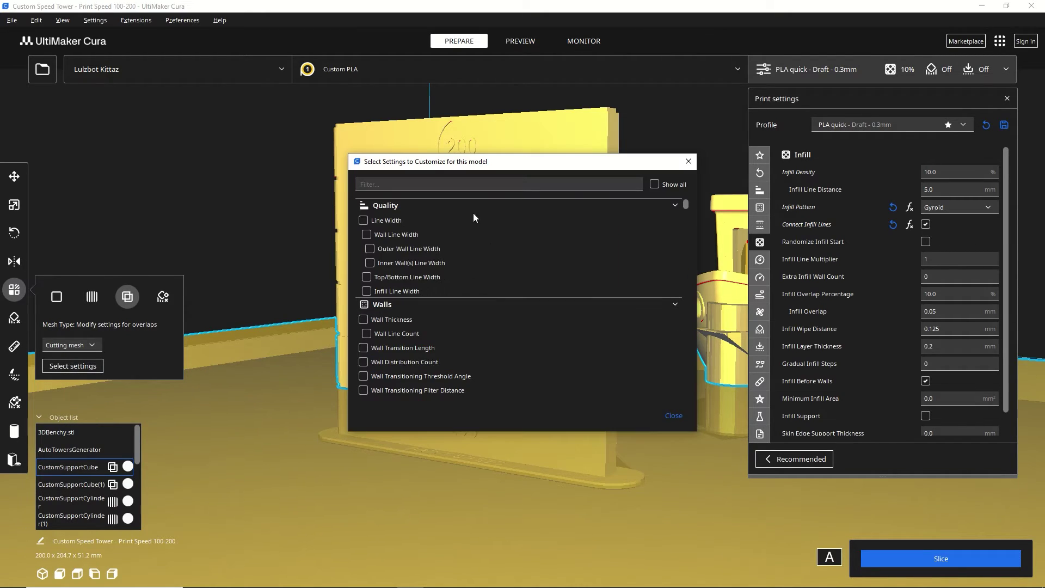
left_click(443, 184)
type("speed")
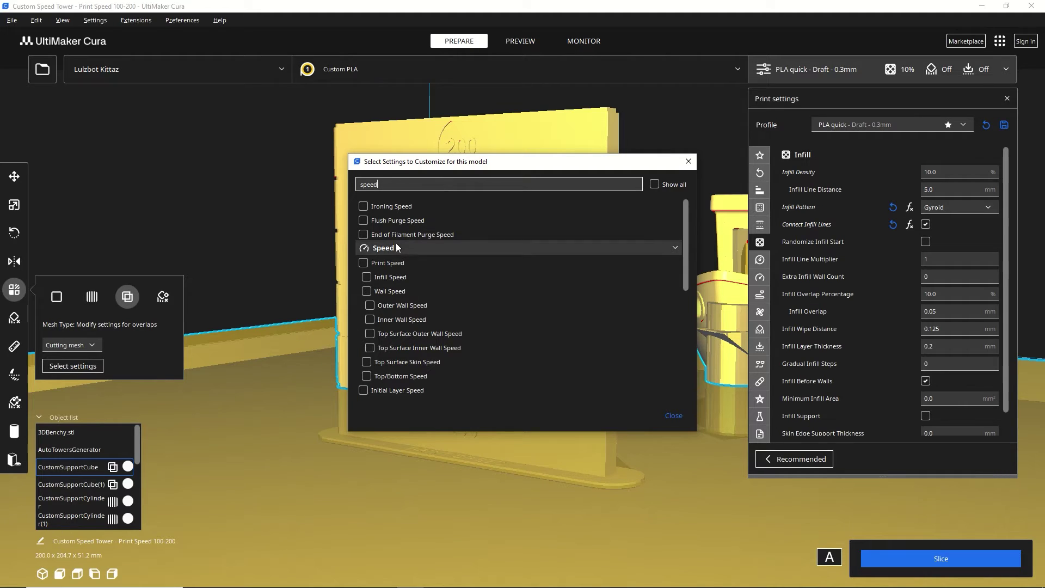
left_click(381, 262)
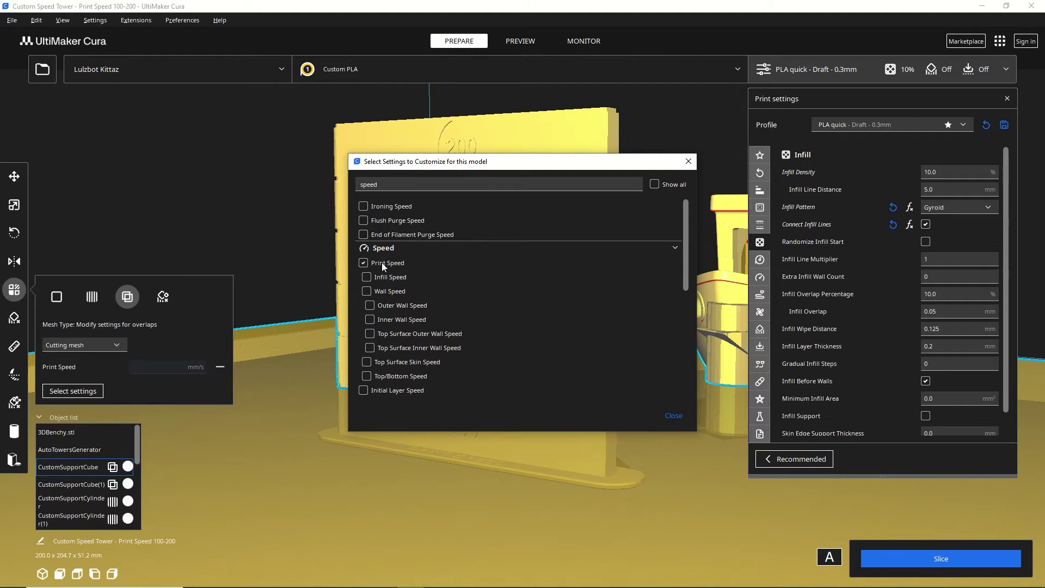
left_click(381, 278)
left_click(385, 291)
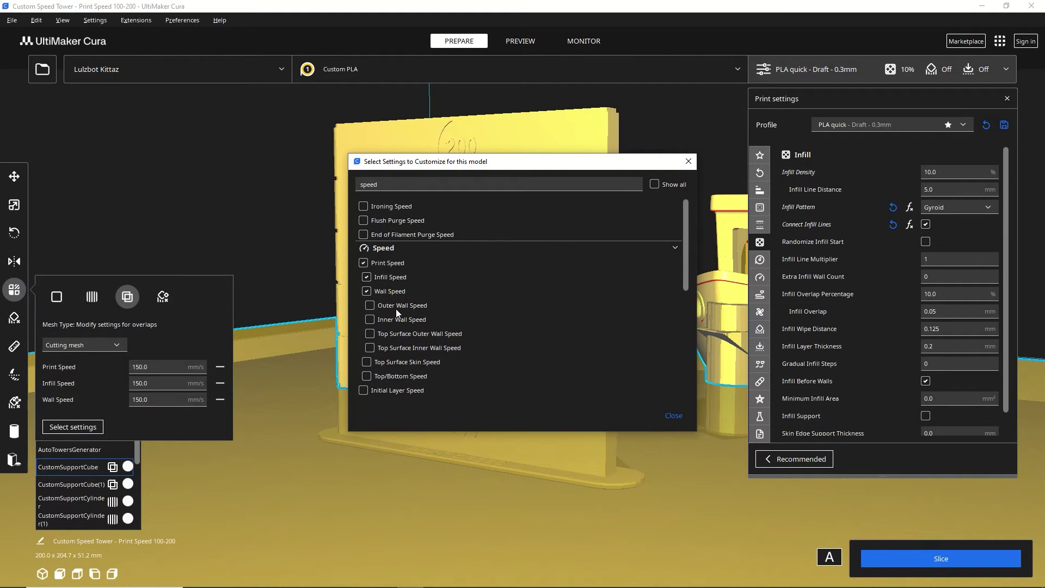
left_click(396, 307)
left_click(399, 320)
left_click(673, 415)
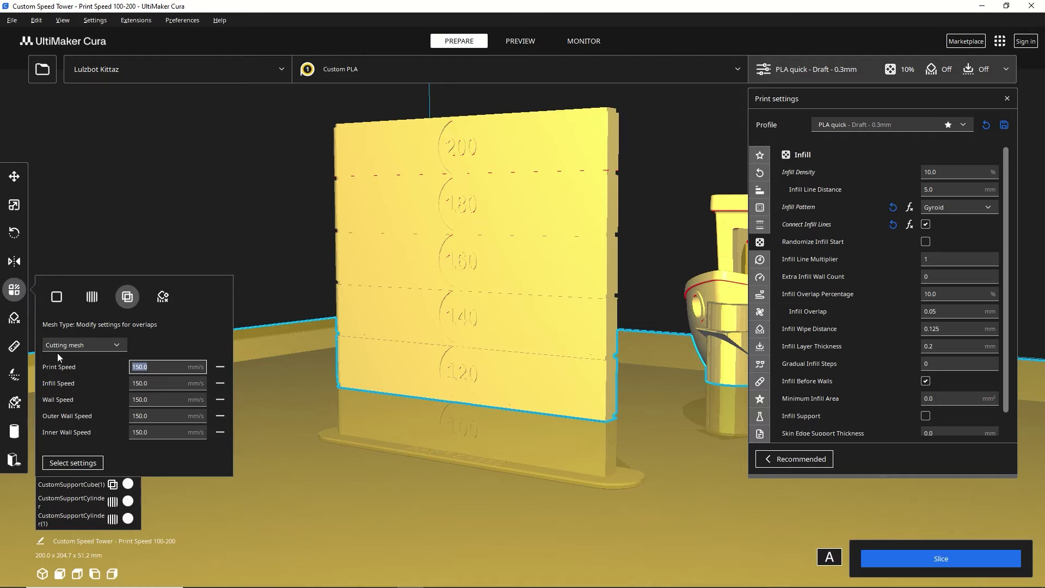
- Enter 100 mm/s in each of the five speed overrides
type("100")
key("Tab")
type("100")
key("Tab")
type("100\t100")
key("Tab")
type("100")
key("Return")
- Make one copy of the speed-modifier cube with Ctrl+M
key("ctrl+m")
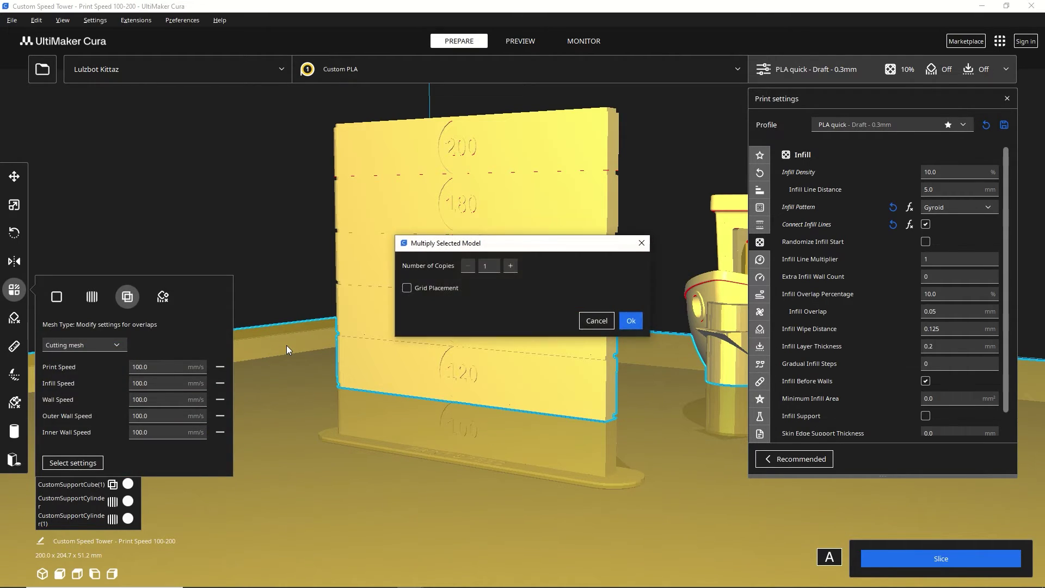
left_click(626, 321)
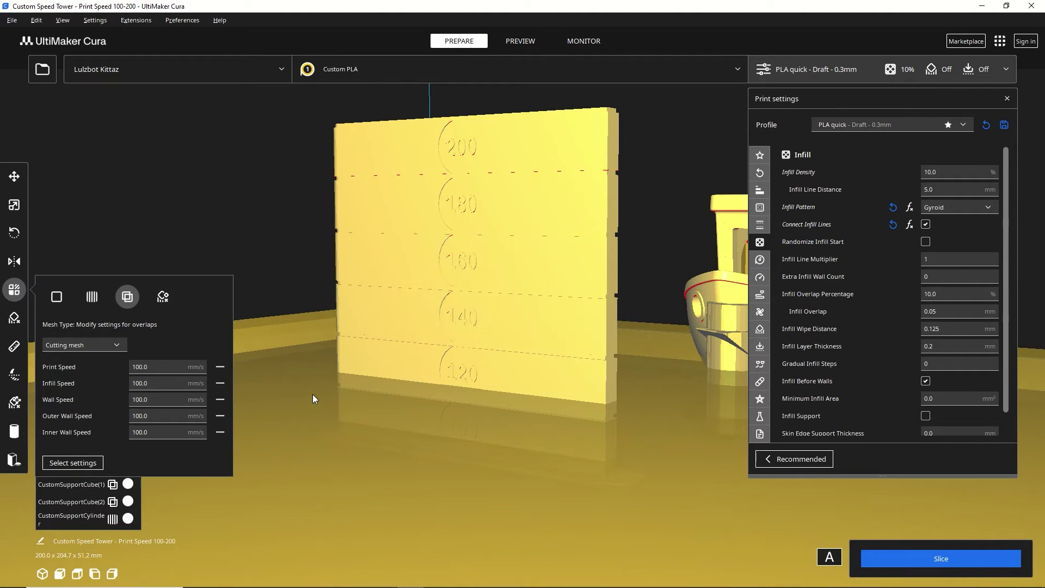
scroll(313, 374, "up", 3)
scroll(313, 374, "down", 5)
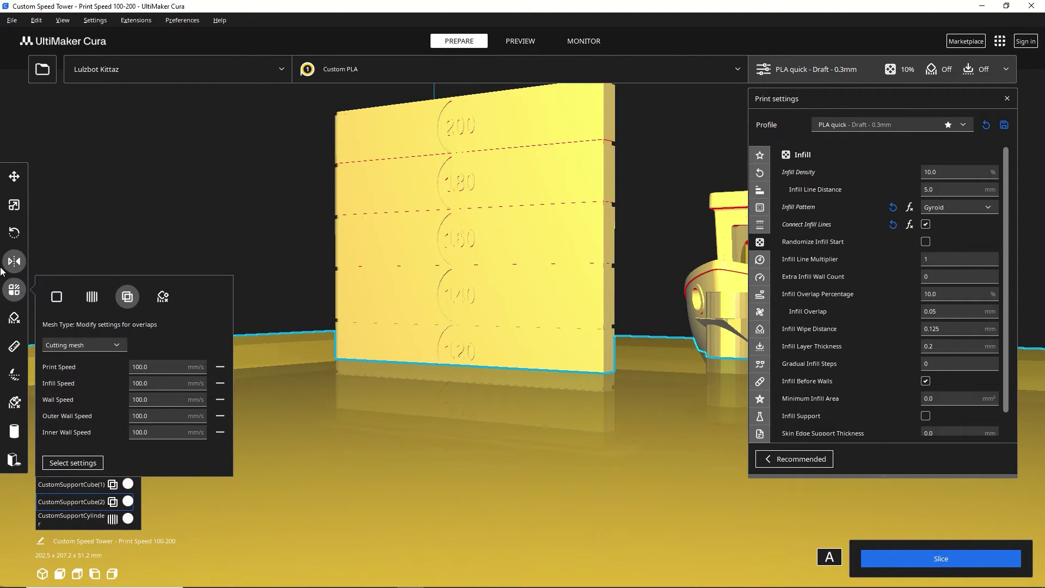
- Raise the cube copy up the tower to Z 9.0989
left_click(5, 186)
left_click_drag(422, 275, 435, 242)
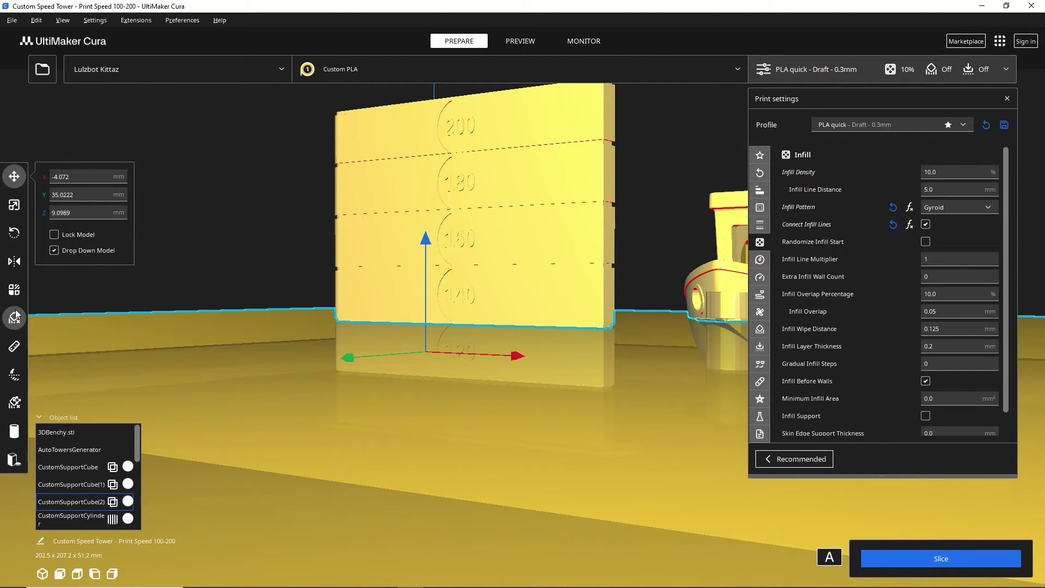
left_click(15, 289)
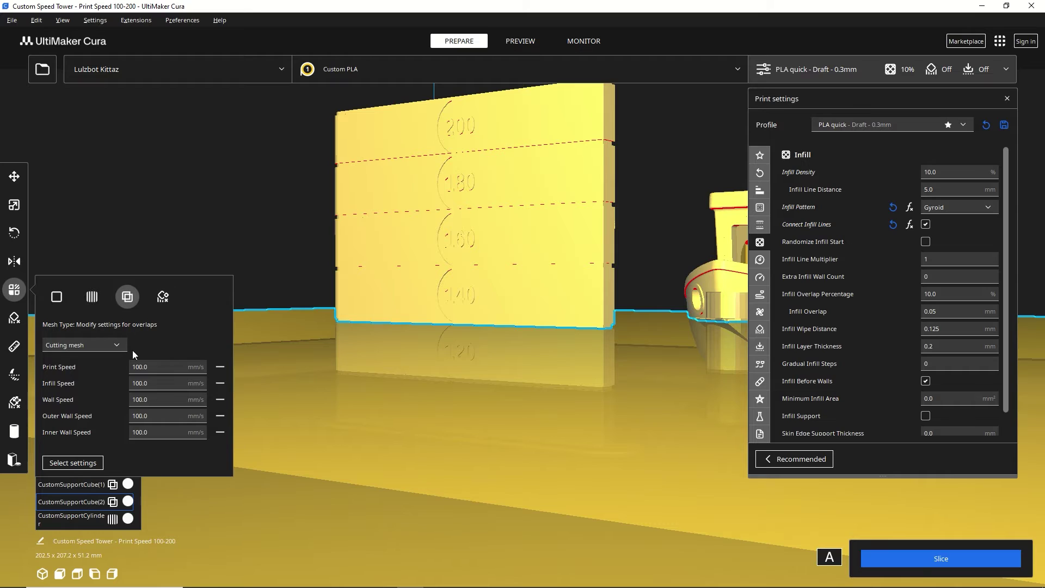
left_click(161, 370)
- Set the raised cube's speed overrides to 120 mm/s
type("120")
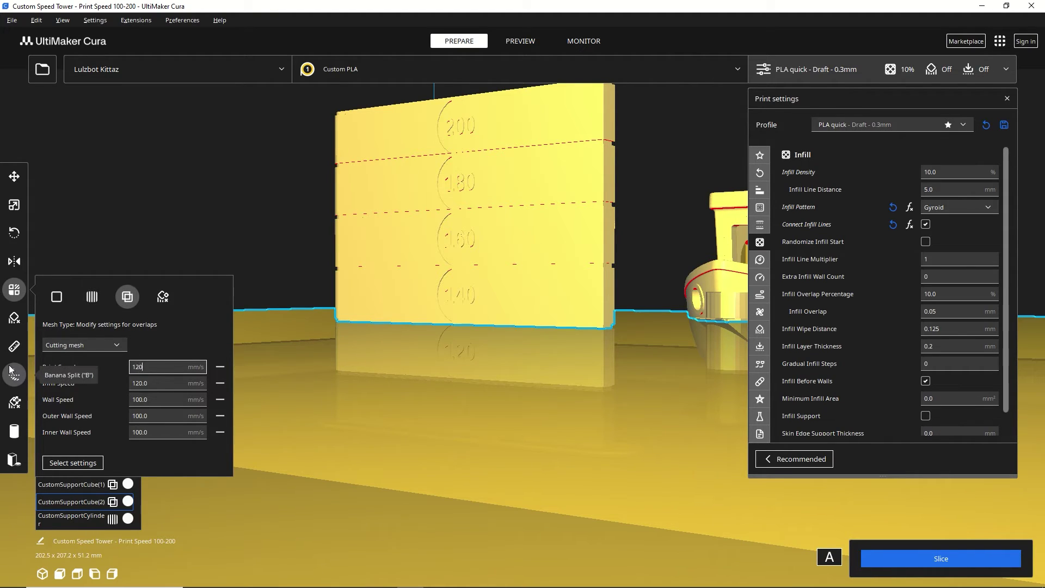
key("Tab")
key("Tab")
key("Tab")
key("Tab")
type("120")
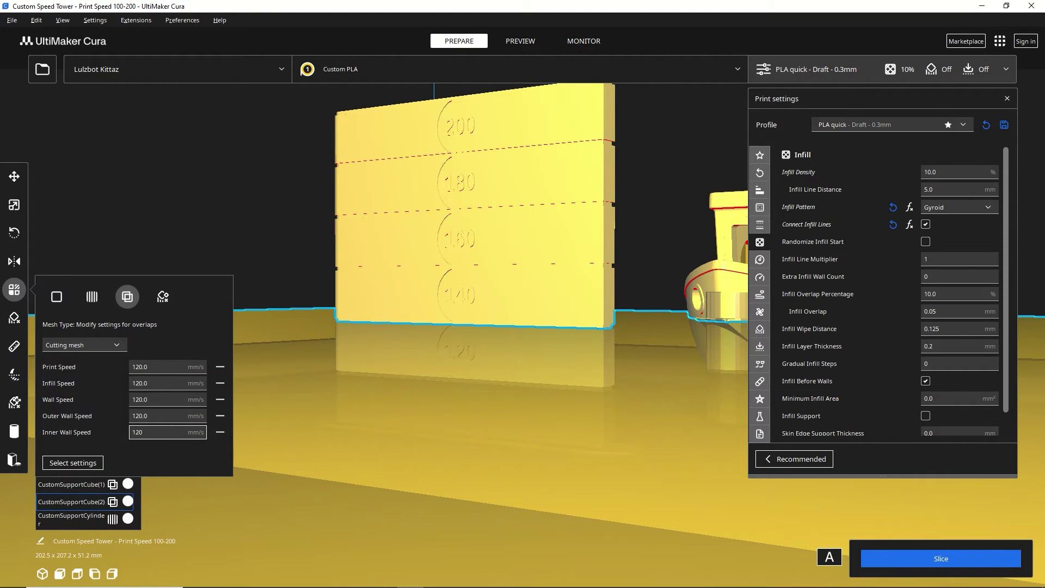
- Slice the scene (1 hour 44 minutes) and inspect the tower in the layer preview
left_click(924, 556)
left_click(521, 41)
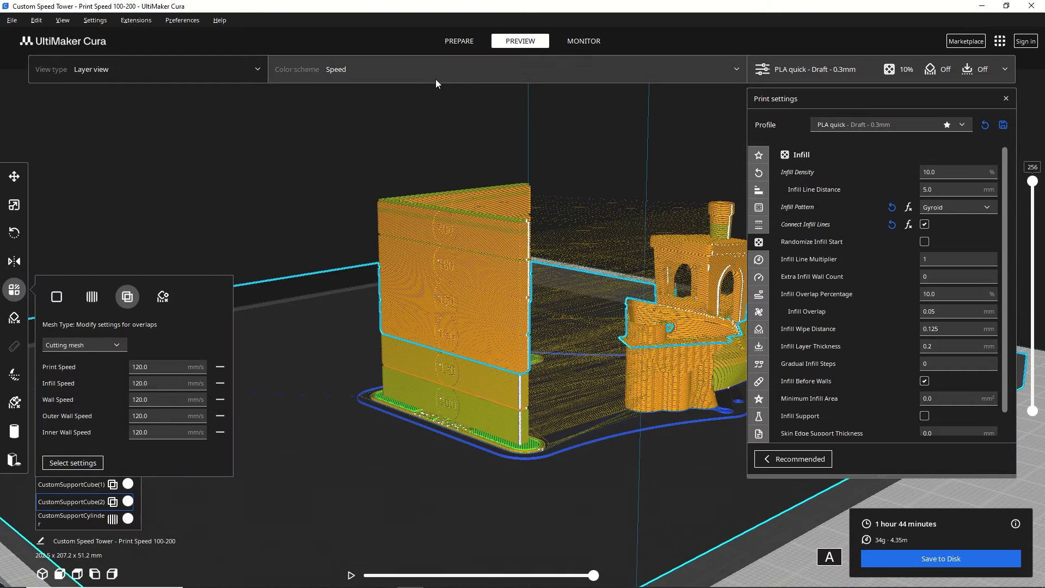
scroll(517, 400, "up", 8)
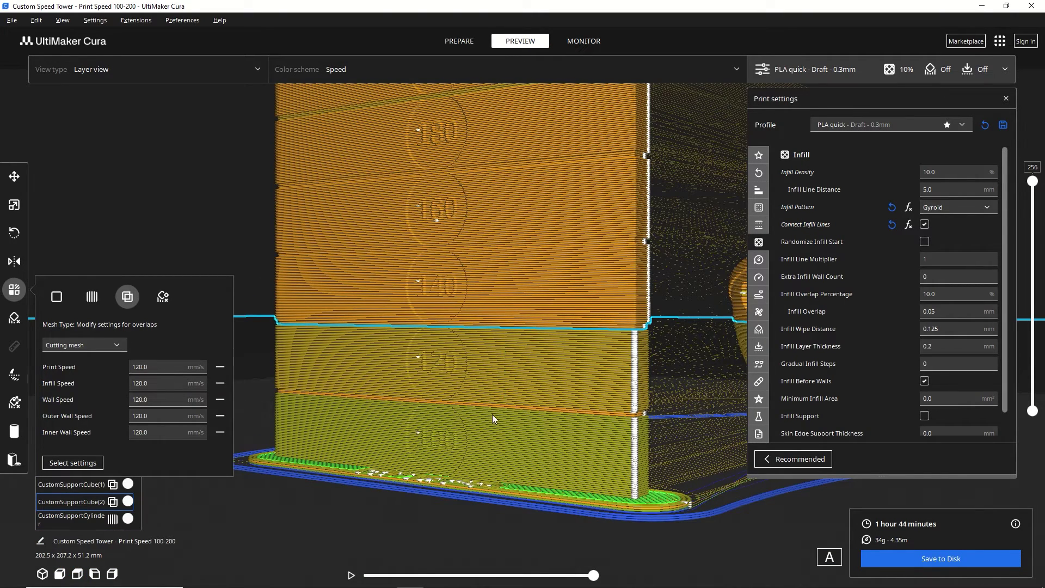
right_click_drag(473, 351, 429, 472)
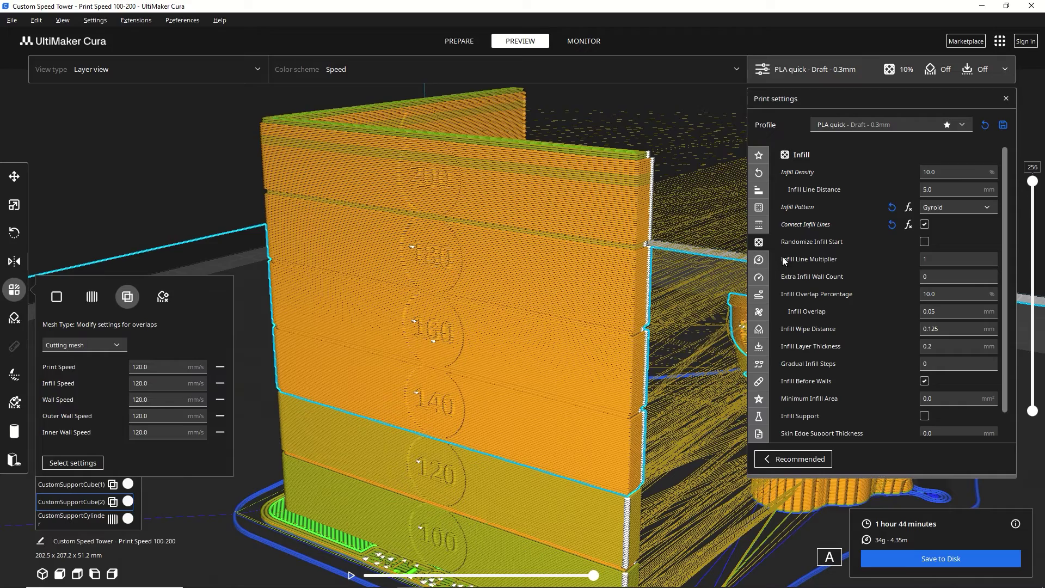
scroll(600, 359, "down", 6)
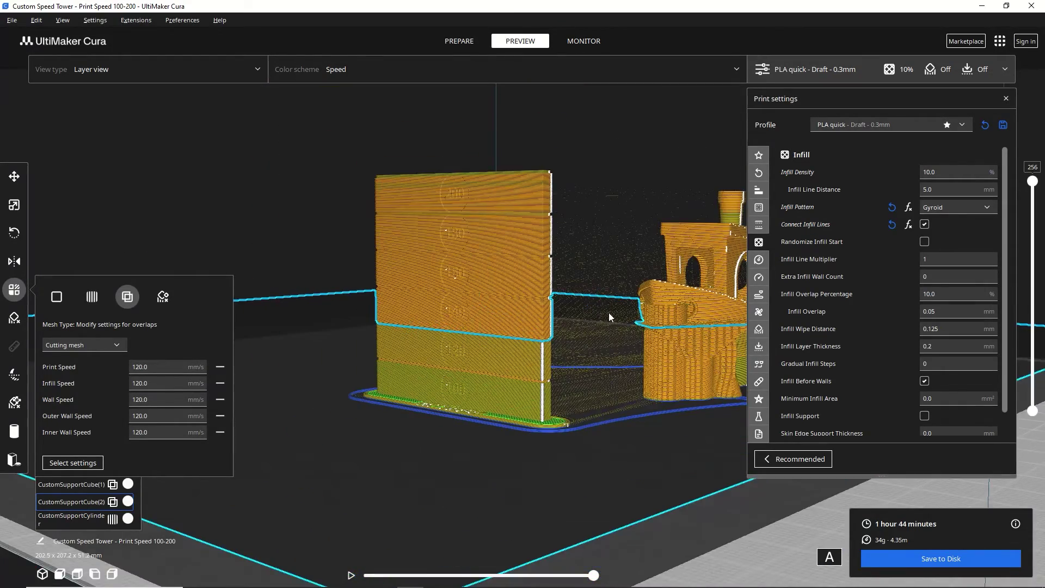
right_click_drag(608, 312, 602, 203)
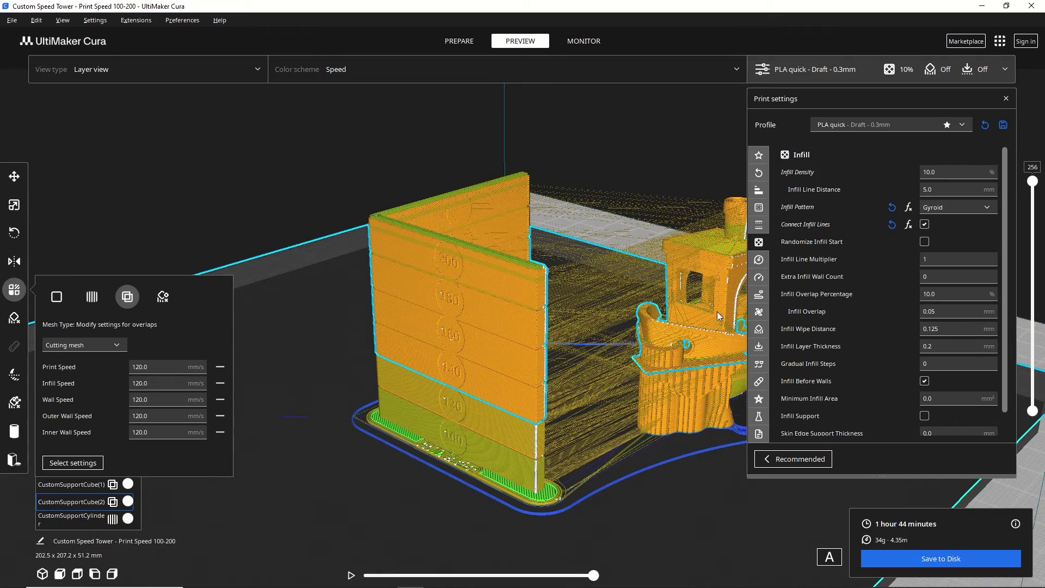
right_click_drag(717, 311, 434, 354)
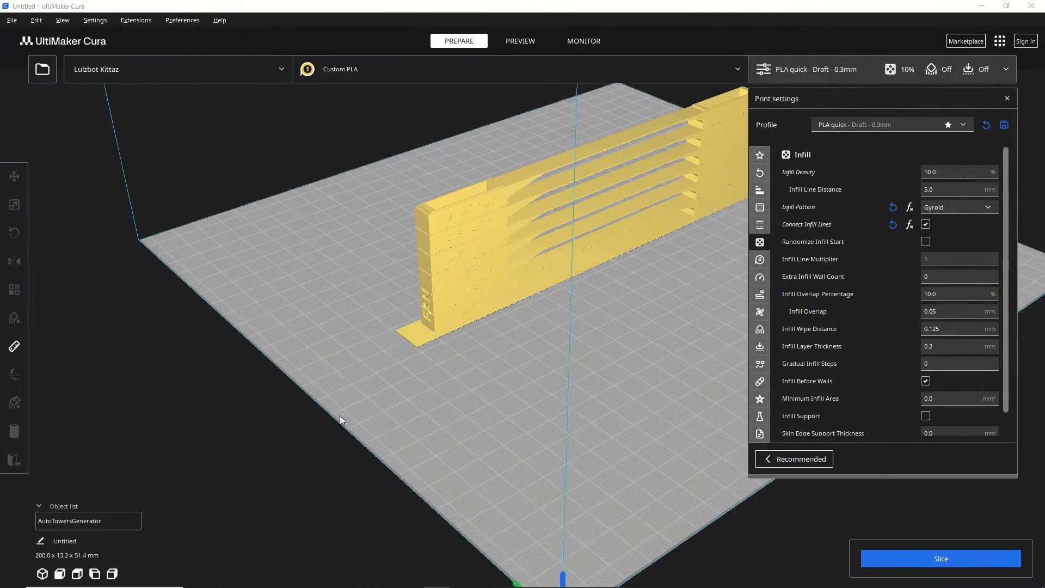
- Open the installed TabAntiWarping plugin's details from the Marketplace
right_click_drag(485, 356, 366, 393)
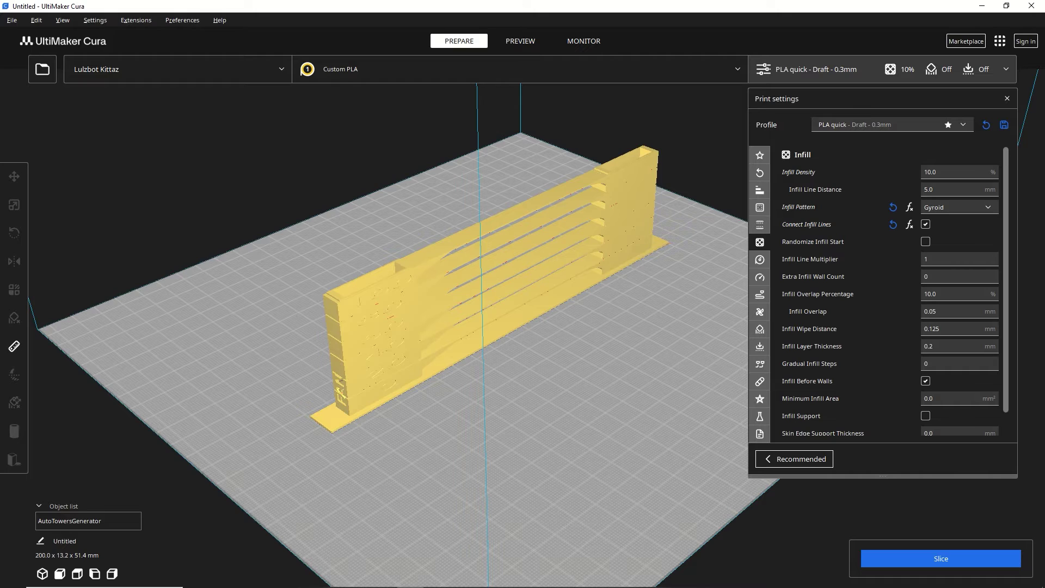
left_click(966, 41)
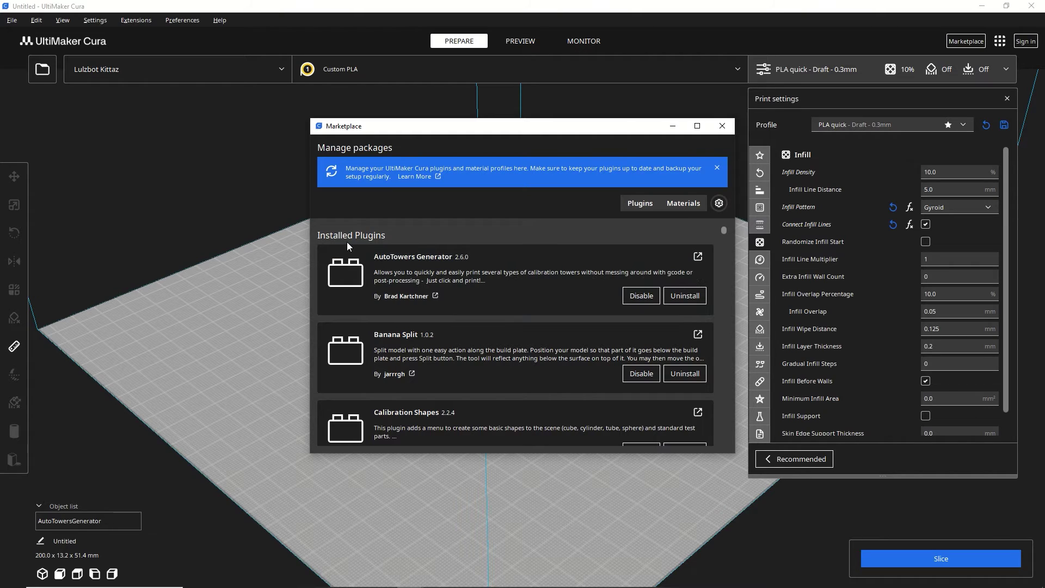
scroll(351, 249, "down", 2)
scroll(381, 277, "down", 10)
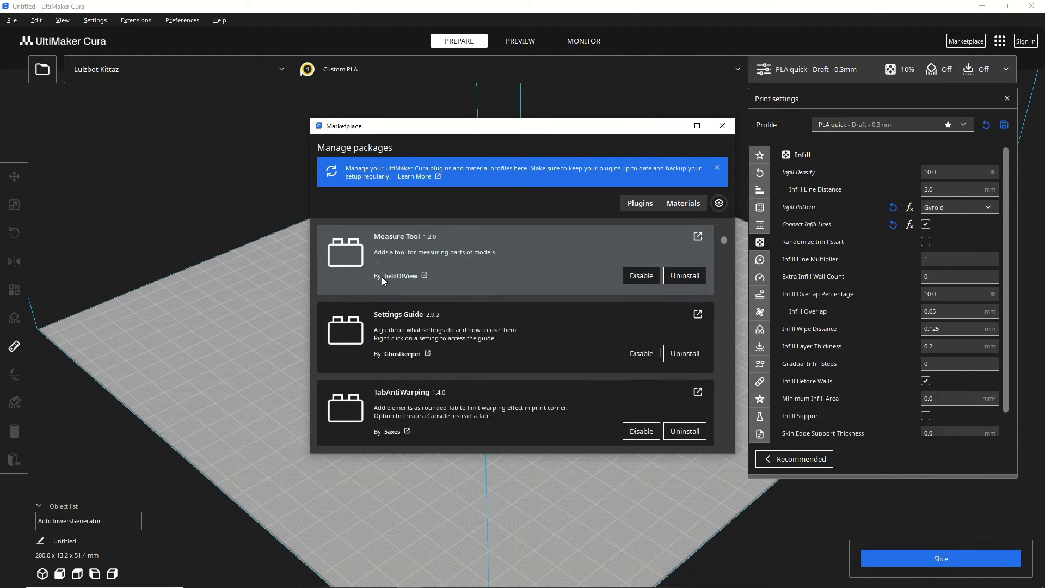
left_click(415, 290)
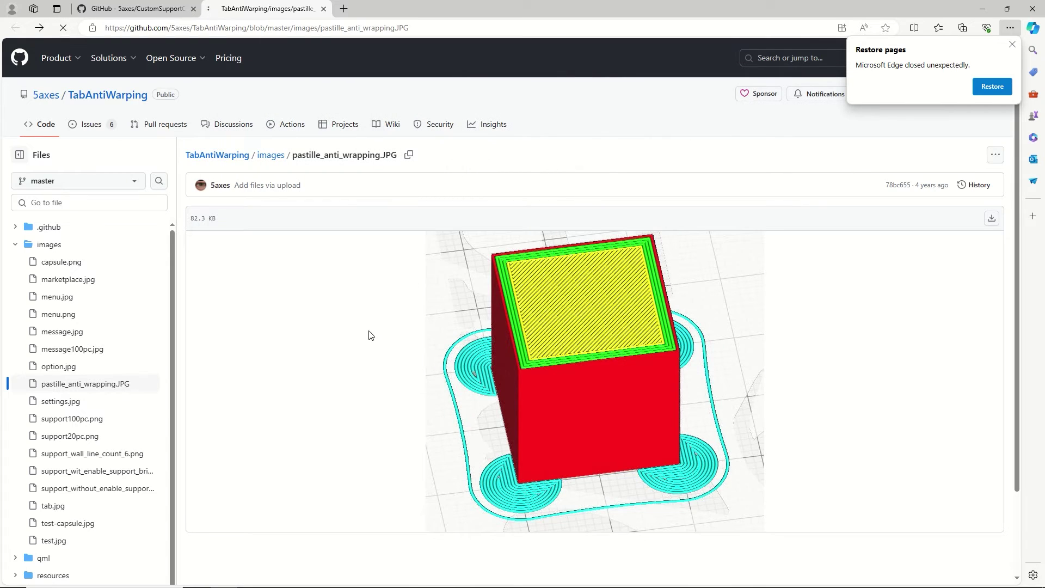
- Go back to the TabAntiWarping README on GitHub and read the round-tab examples
key("alt+Left")
scroll(637, 306, "up", 8)
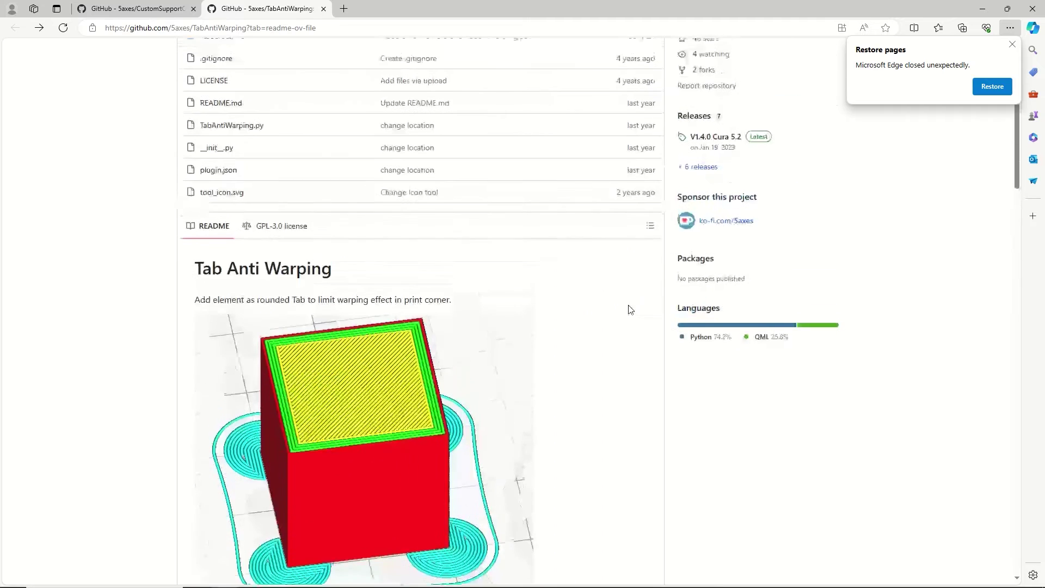
scroll(342, 401, "down", 2)
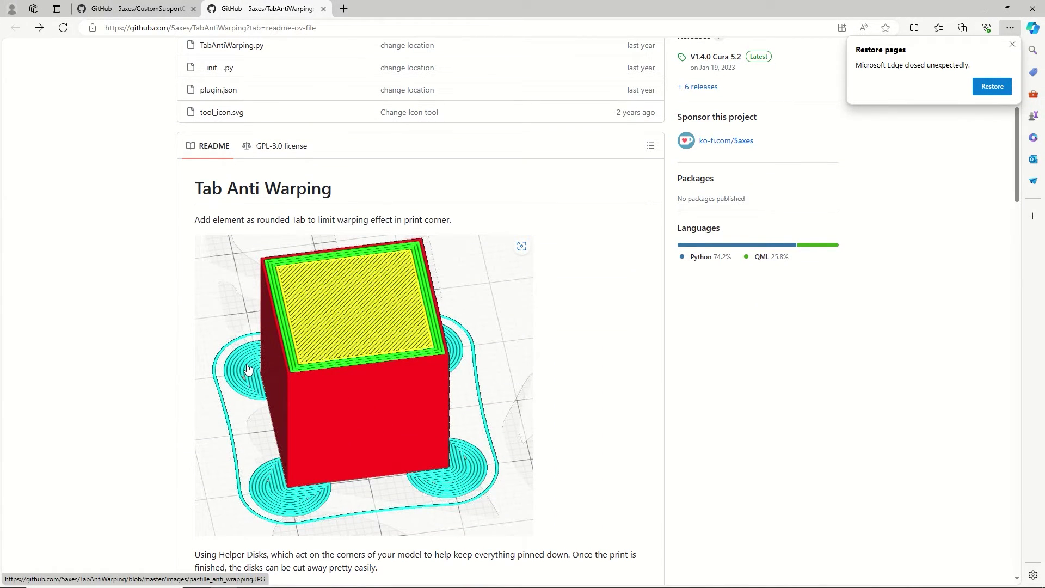
right_click(560, 459)
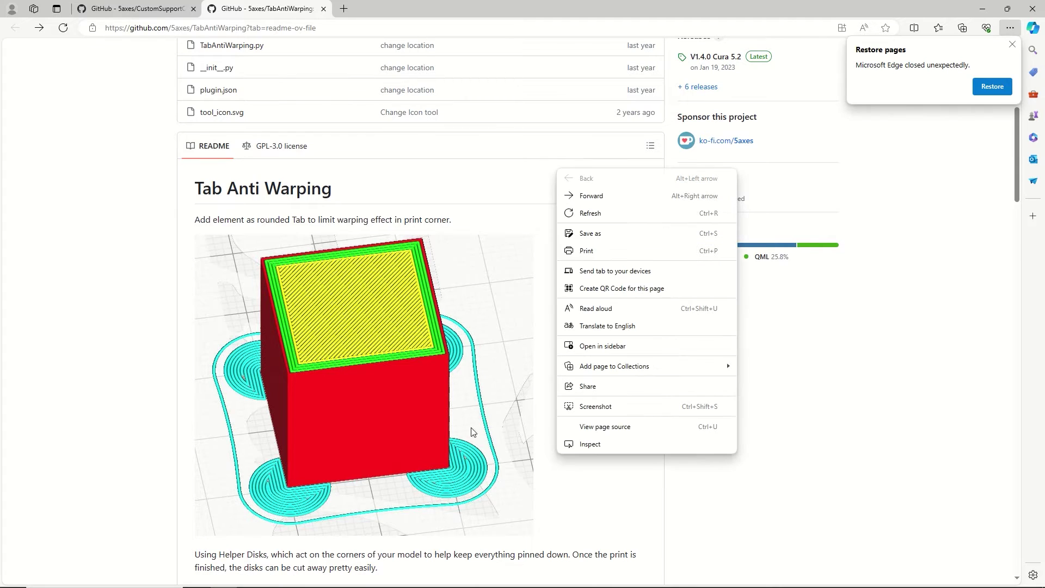
left_click(54, 442)
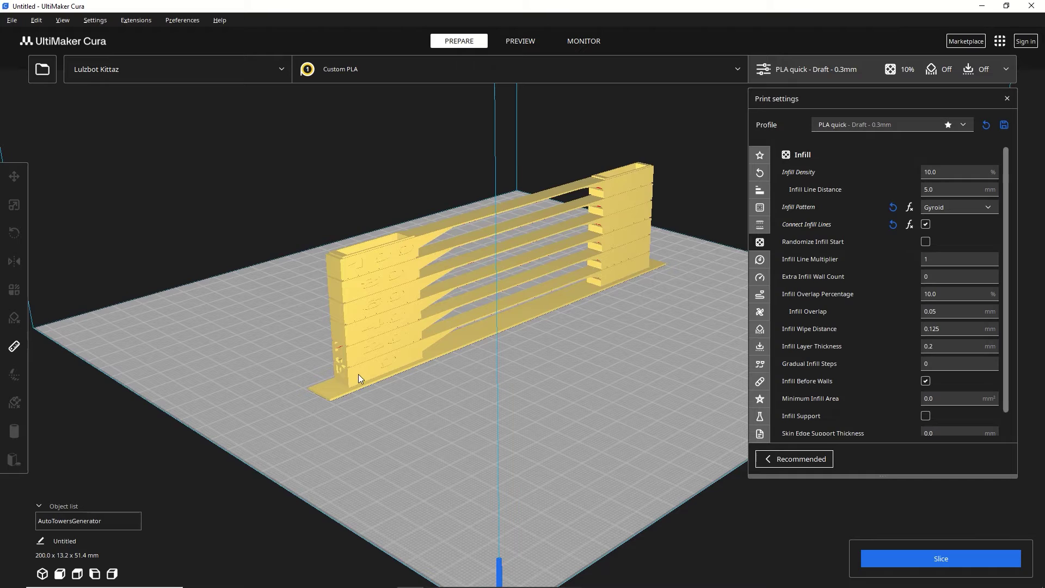
left_click(359, 373)
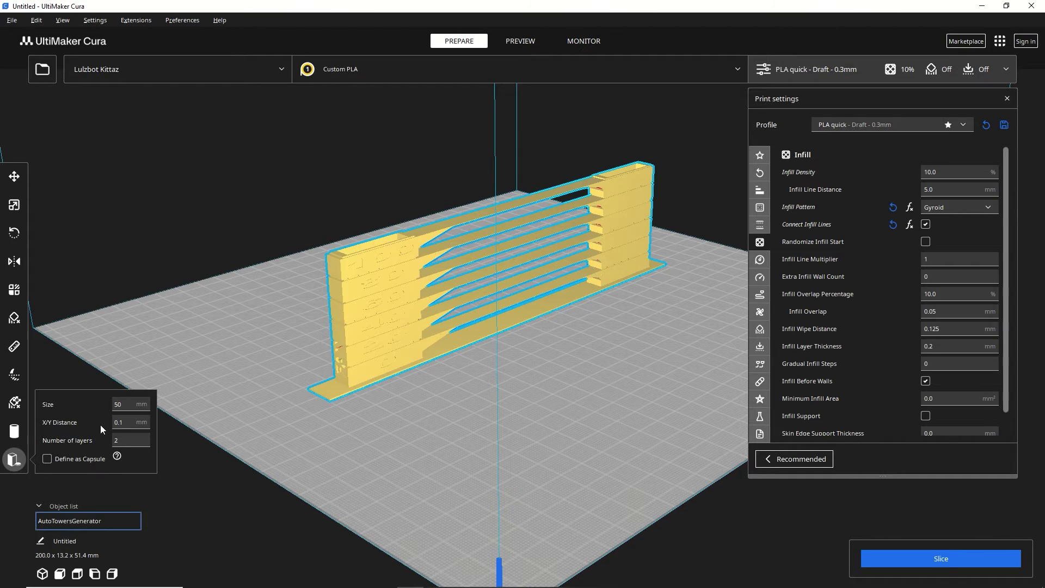
- Set the anti-warping tab size to 10 mm and X/Y distance to 0.25 mm
double_click(120, 407)
type("10")
double_click(116, 422)
type(".25")
key("Tab")
- Add a round anti-warping tab at the corner of the tower's base
right_click_drag(229, 445, 343, 442)
left_click(351, 441)
left_click(361, 415)
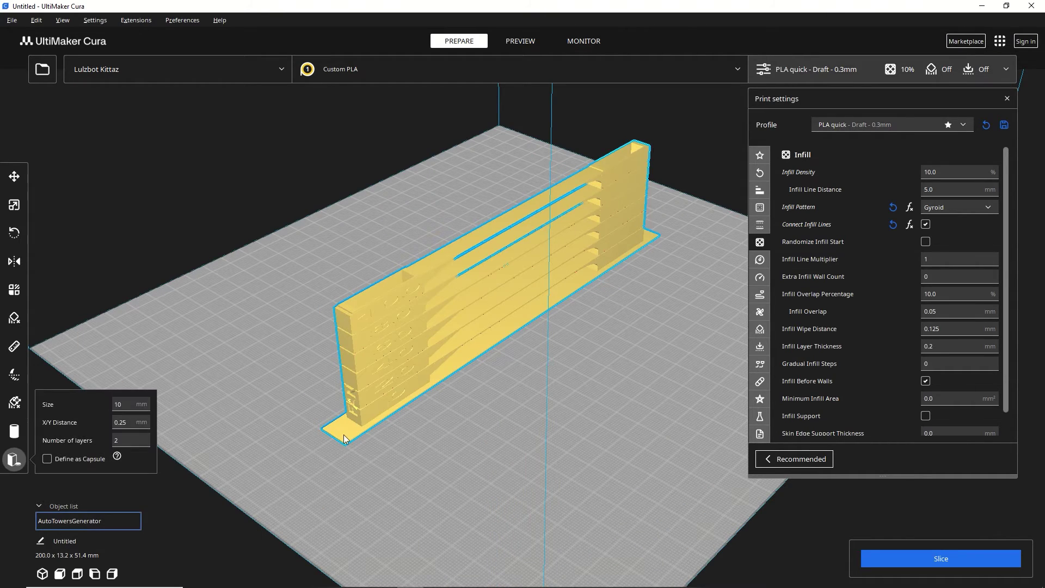
left_click(345, 442)
- Slice the tower with its round tab, estimating 1 hour 23 minutes
scroll(343, 455, "up", 5)
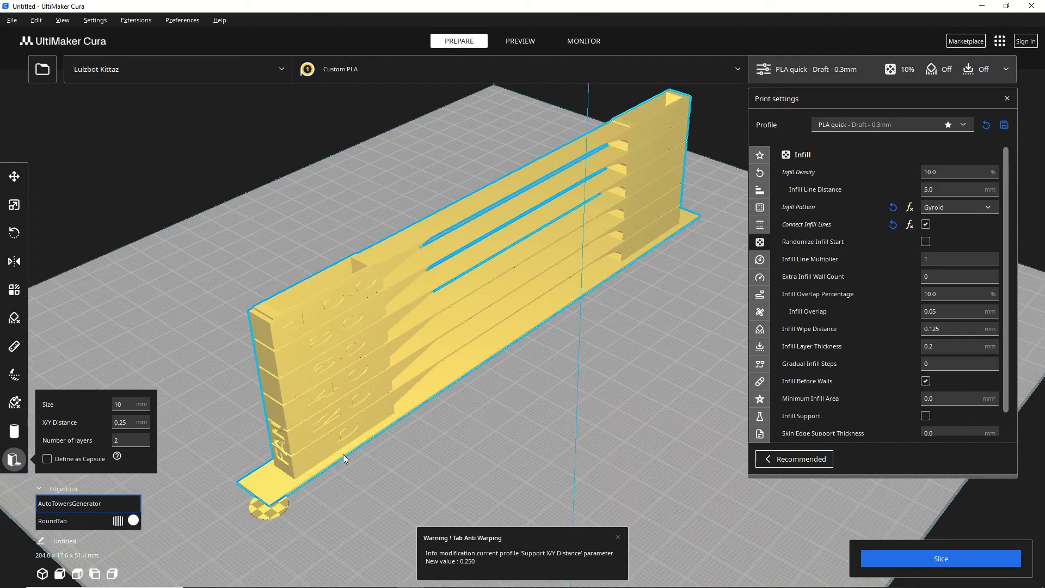
right_click_drag(339, 423, 326, 390)
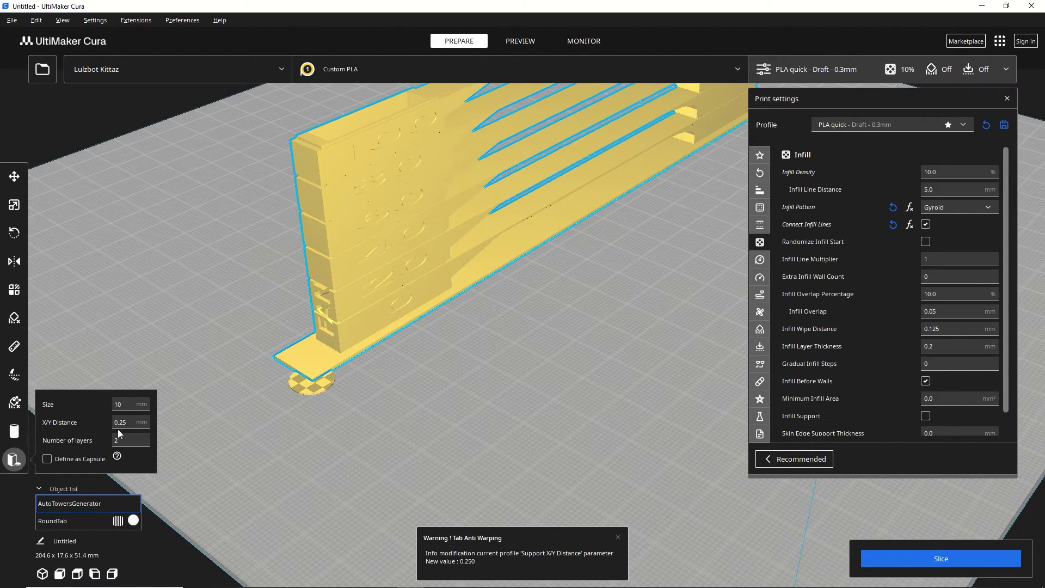
right_click_drag(177, 426, 504, 402)
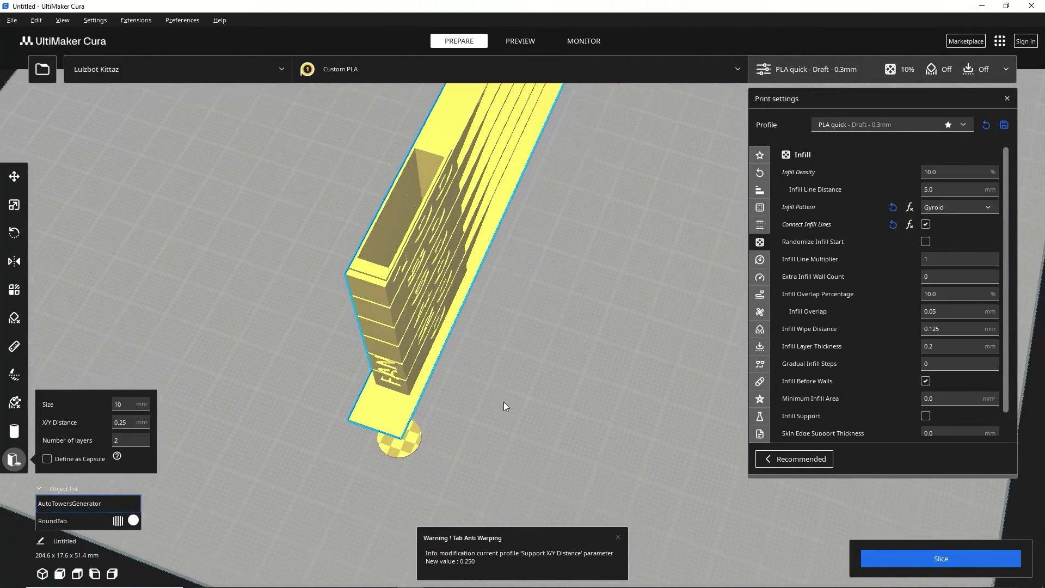
scroll(368, 478, "up", 6)
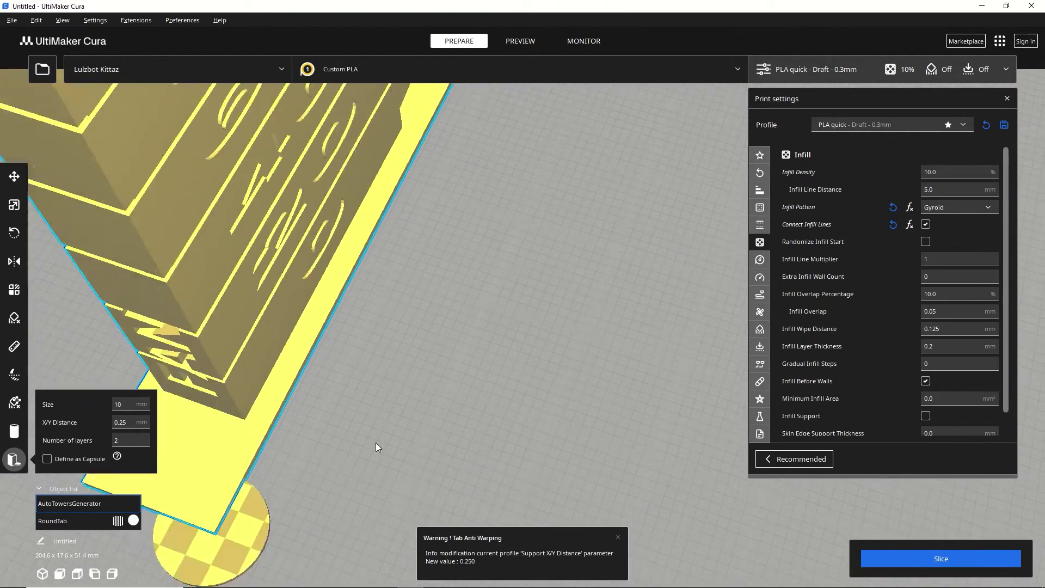
scroll(375, 443, "down", 5)
right_click_drag(425, 382, 443, 401)
scroll(414, 406, "up", 4)
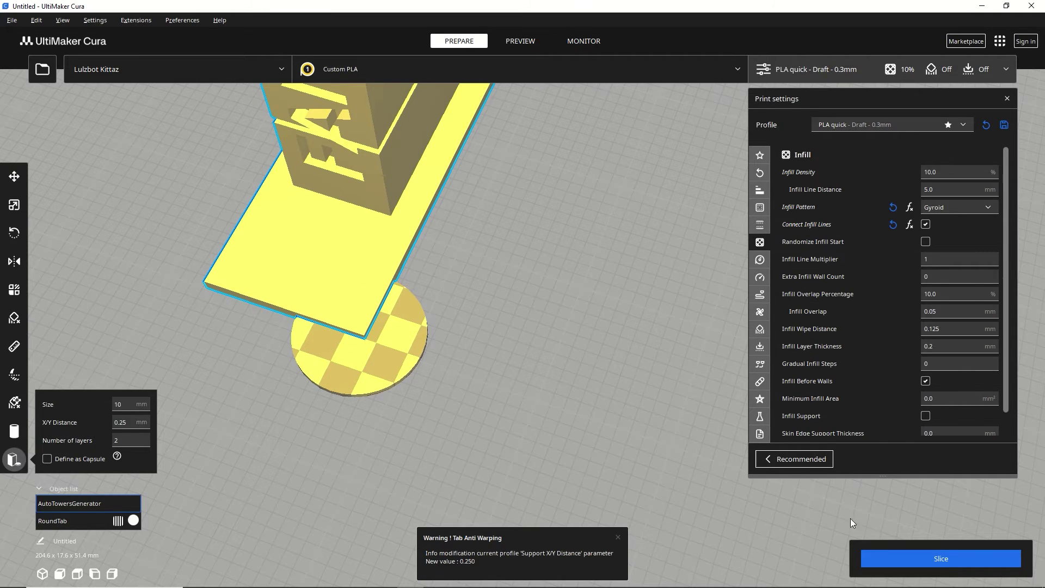
left_click(895, 556)
right_click_drag(256, 381, 348, 381)
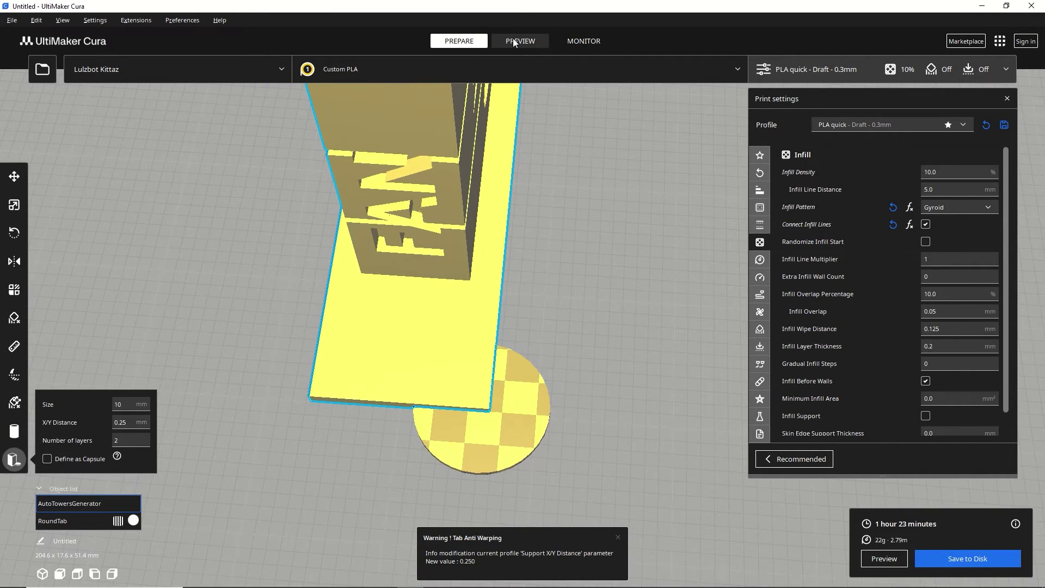
- Set the tab X/Y distance to 1 mm and add a second round tab at the corner
scroll(489, 389, "up", 3)
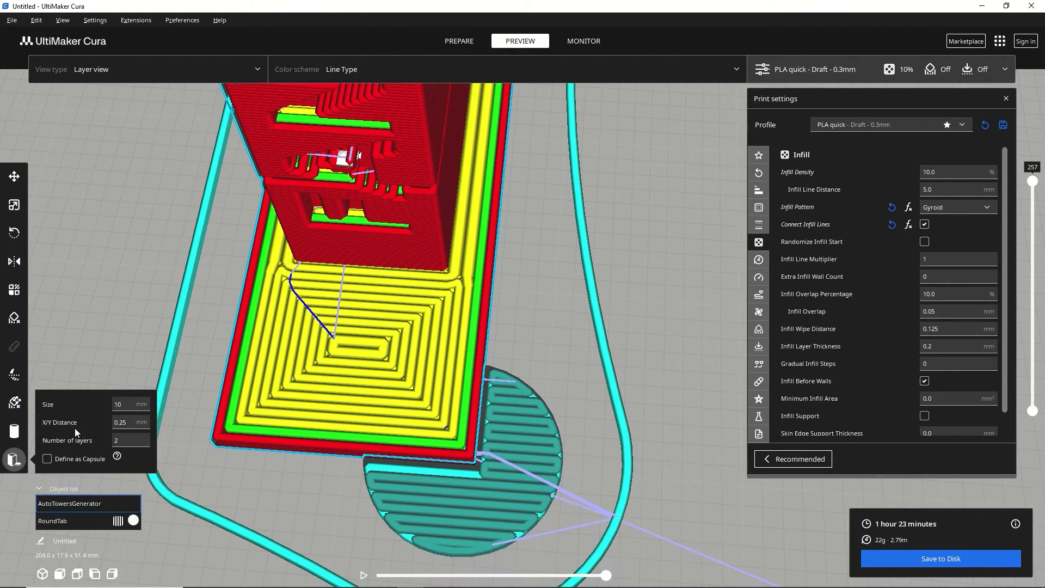
double_click(123, 422)
type("1")
left_click(226, 430)
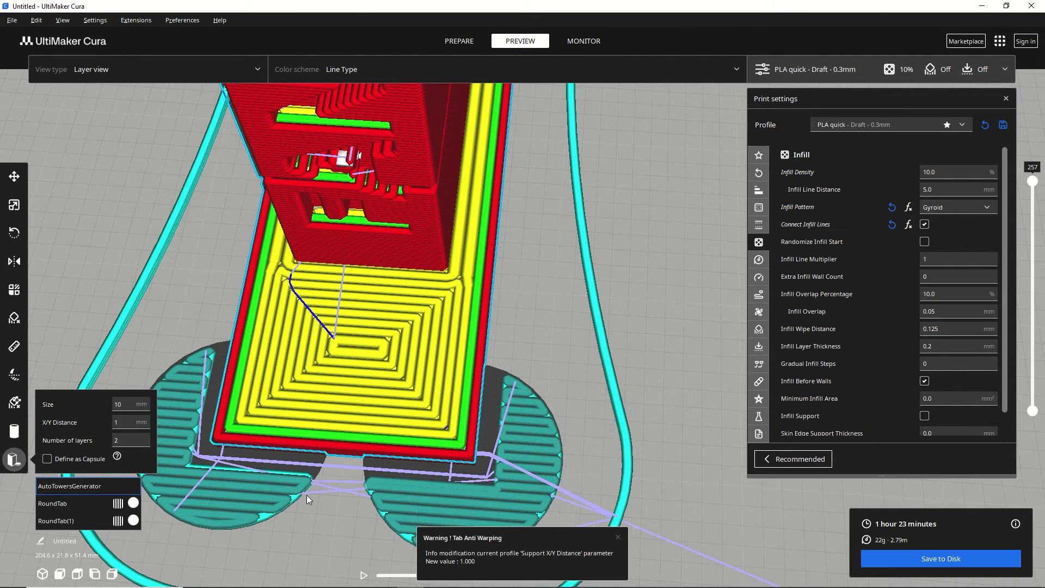
- Inspect both tabs in the layer view, then return to the Prepare stage
middle_click_drag(306, 494, 417, 459)
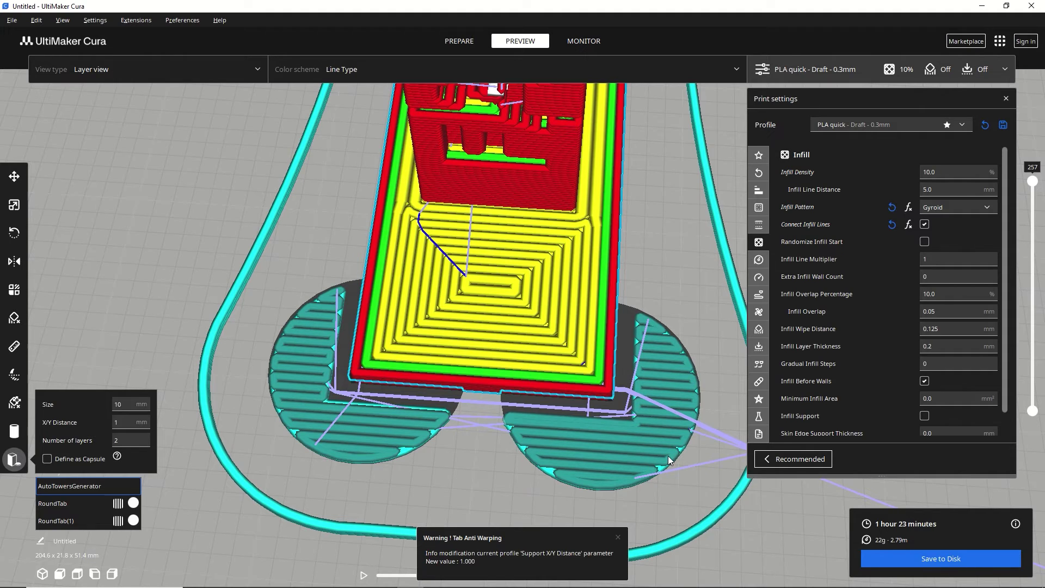
right_click_drag(669, 462, 573, 398)
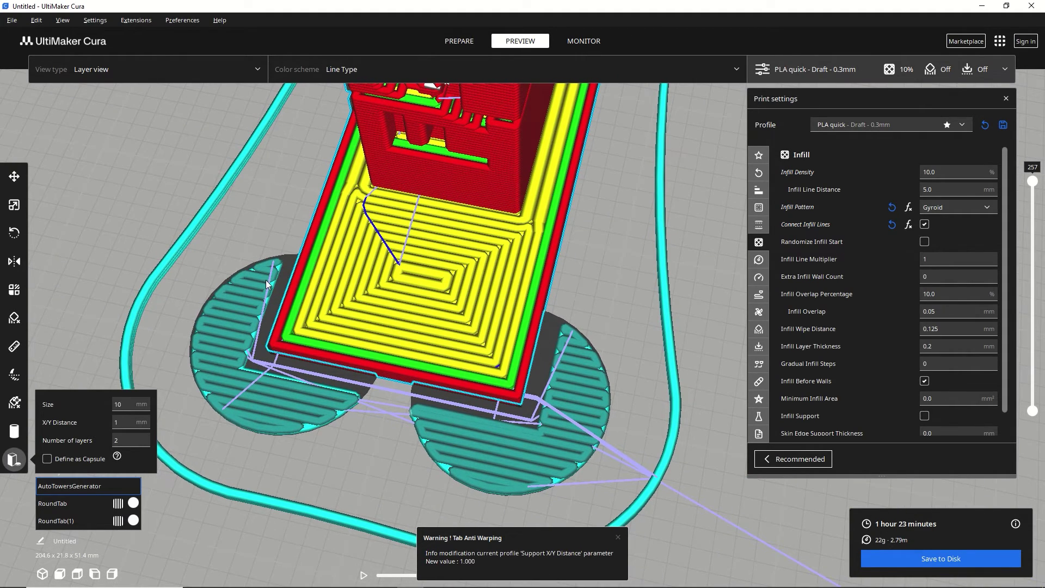
scroll(261, 318, "down", 5)
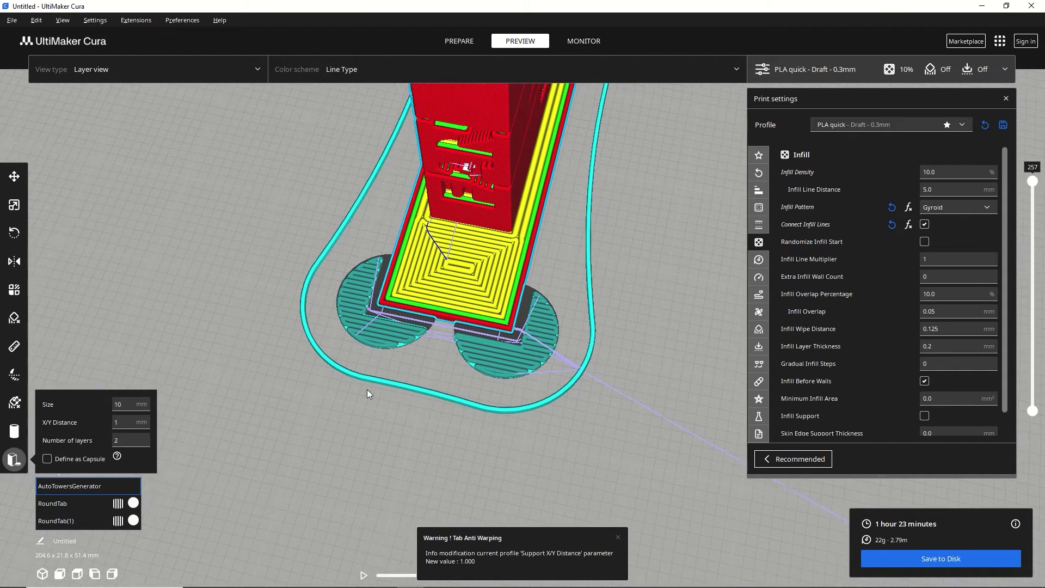
left_click(459, 41)
- Add a capsule tab at the tower's corner
middle_click_drag(584, 552, 561, 355)
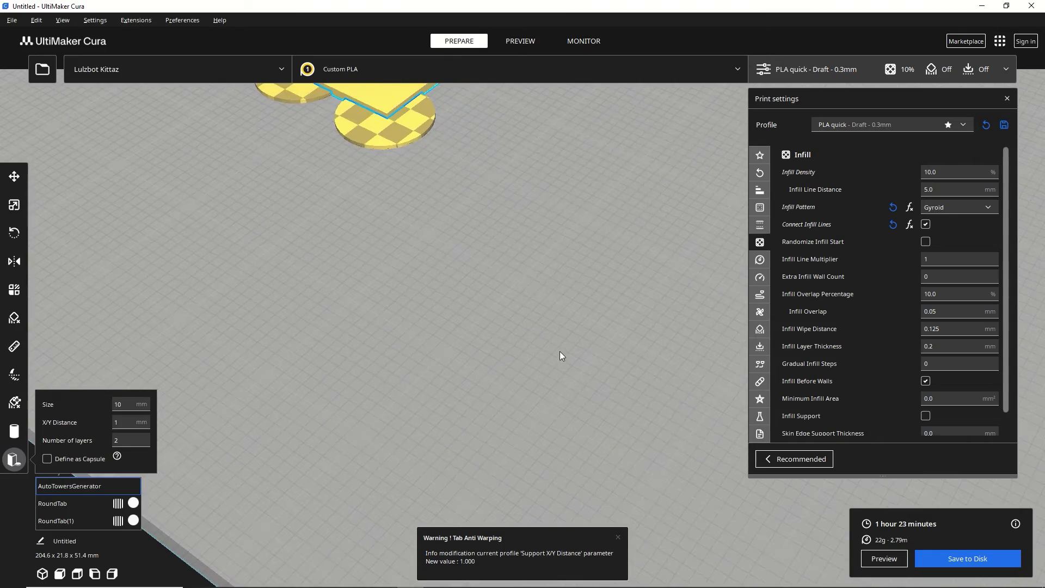
scroll(537, 338, "up", 5)
scroll(626, 259, "down", 4)
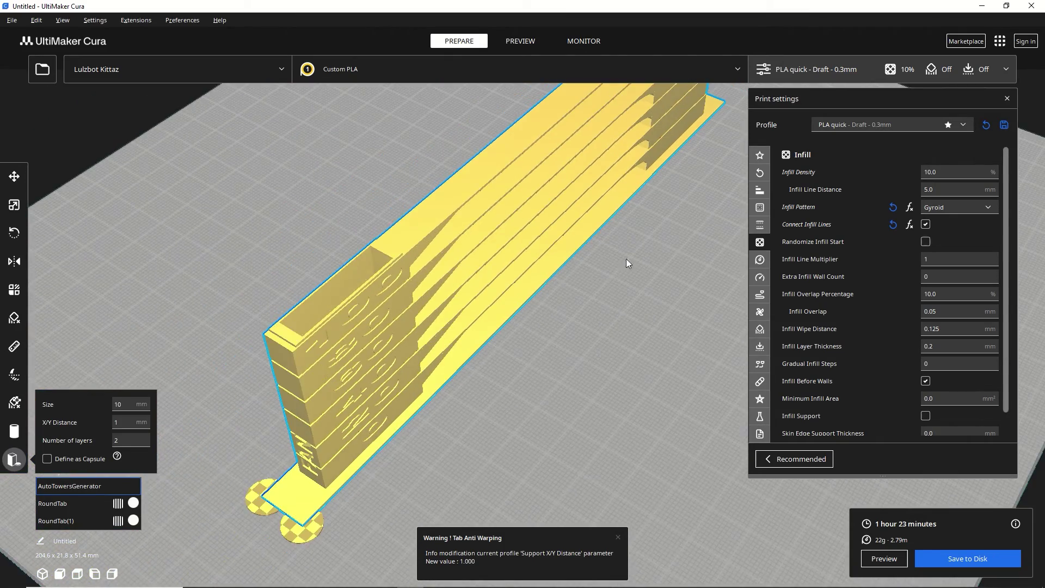
scroll(593, 238, "up", 4)
right_click_drag(593, 238, 357, 266)
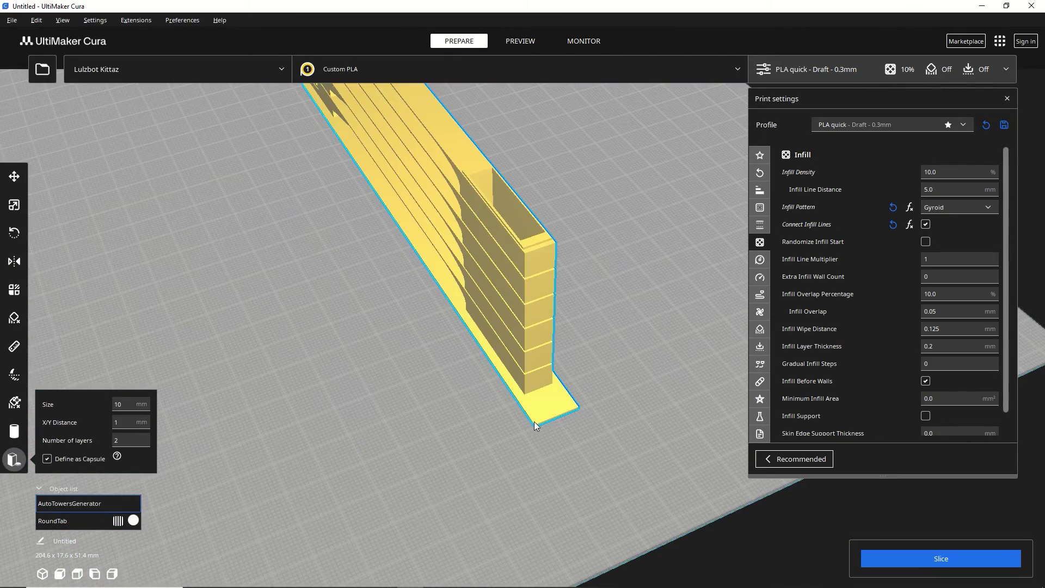
left_click(537, 423)
- Reslice the tower (1 hour 24 minutes, 22 g) and view its layers
scroll(525, 413, "down", 3)
scroll(527, 417, "up", 4)
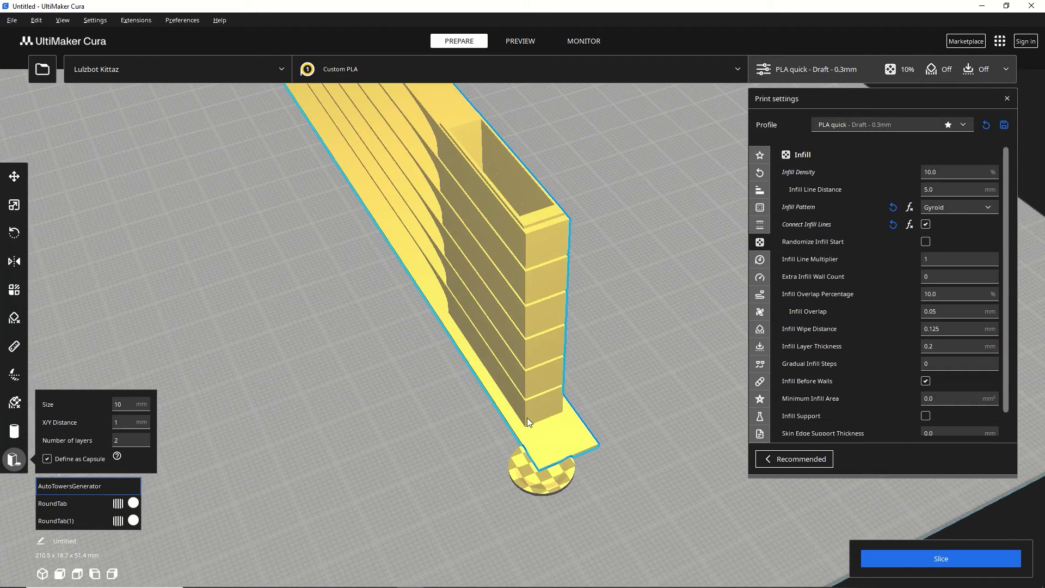
right_click_drag(590, 446, 596, 400)
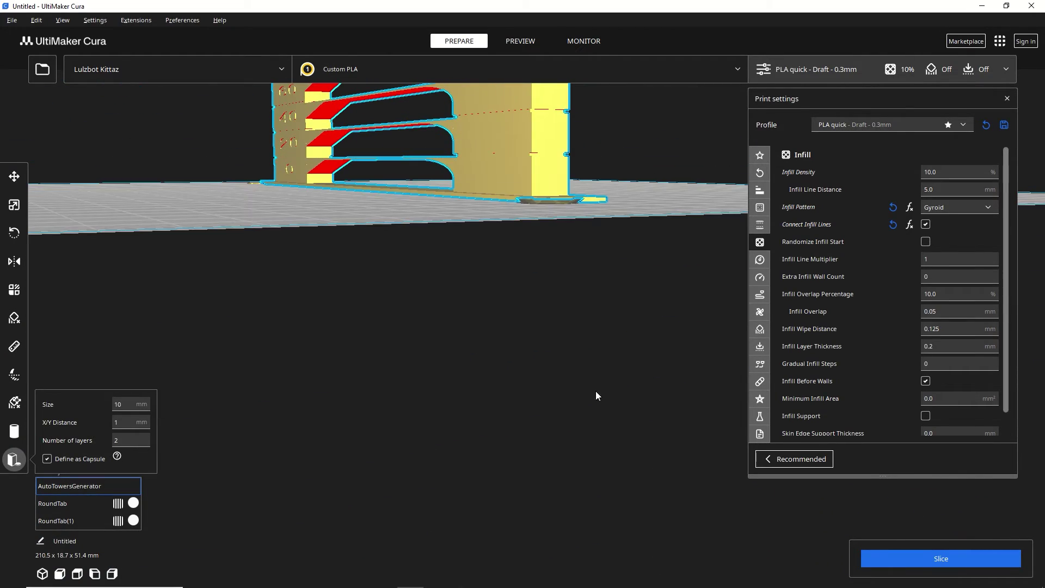
right_click_drag(545, 216, 574, 322)
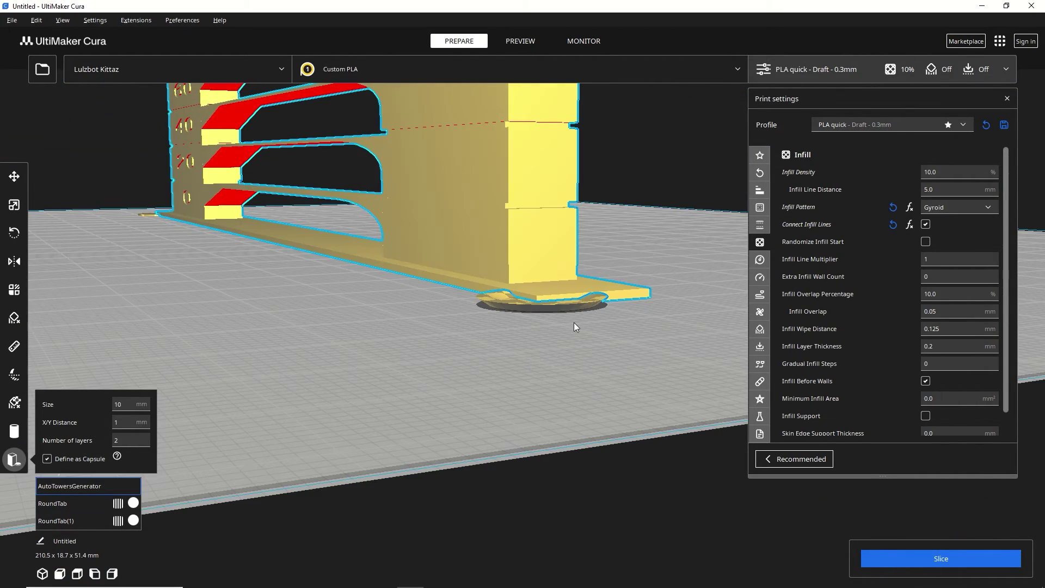
left_click(985, 561)
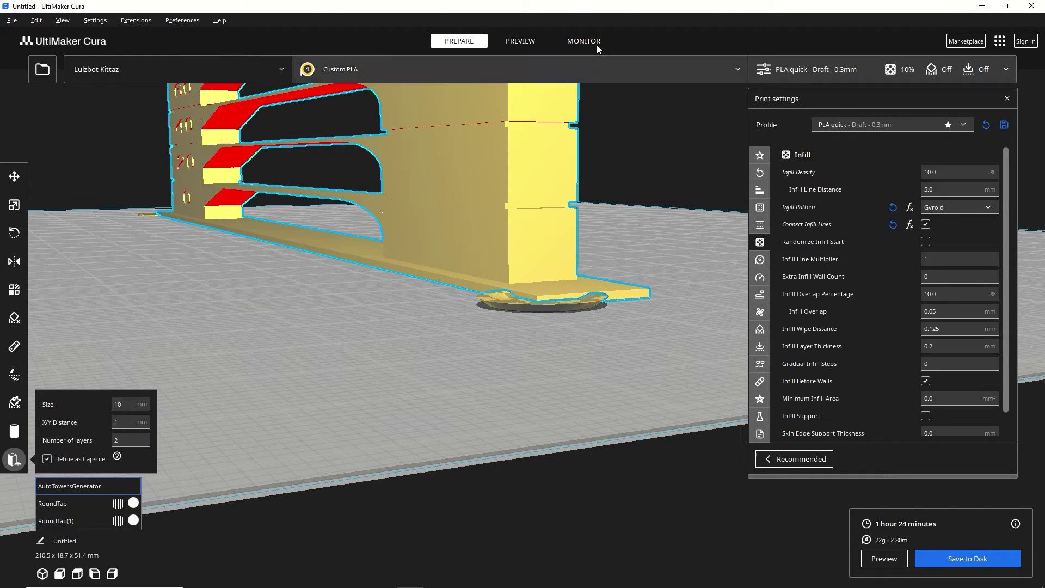
left_click(517, 42)
right_click_drag(561, 307, 296, 404)
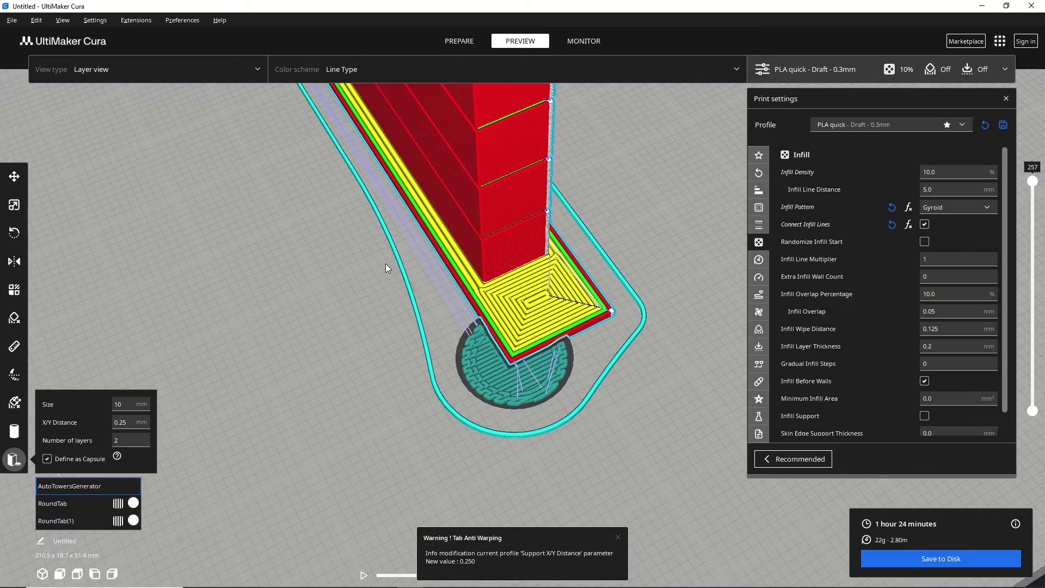
right_click_drag(386, 264, 403, 366)
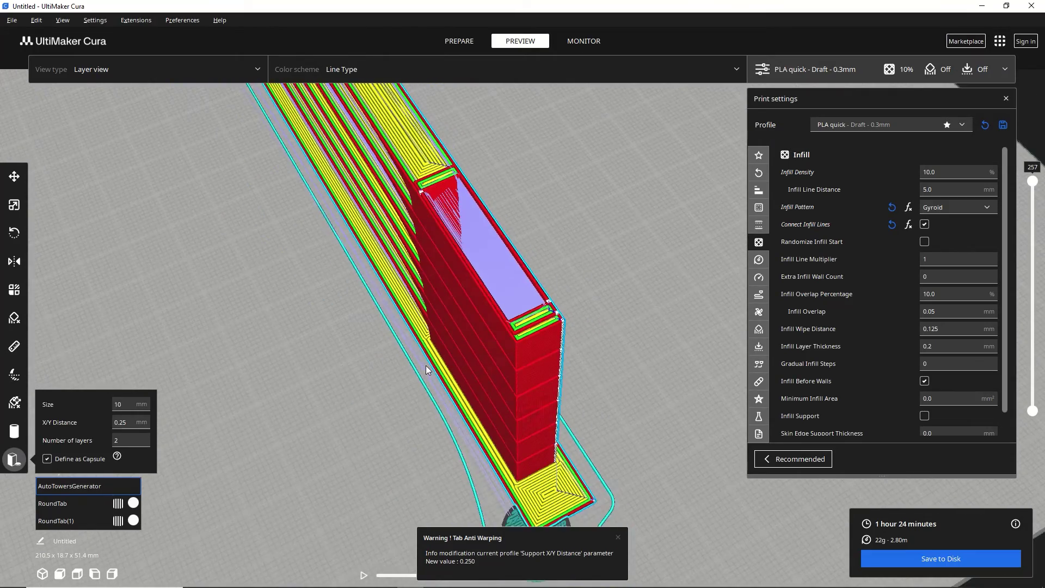
right_click_drag(520, 374, 589, 350)
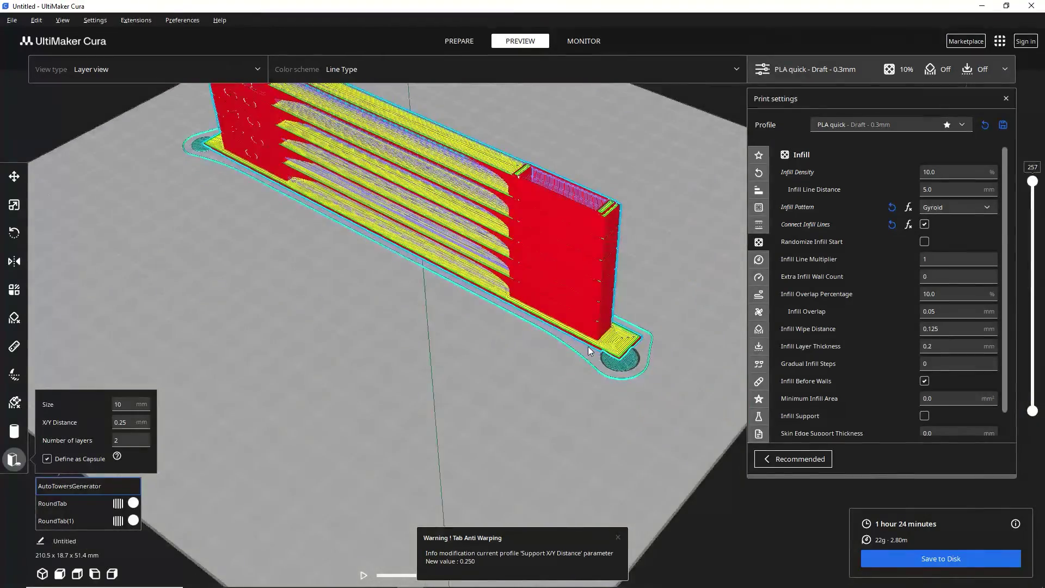
right_click_drag(228, 324, 280, 345)
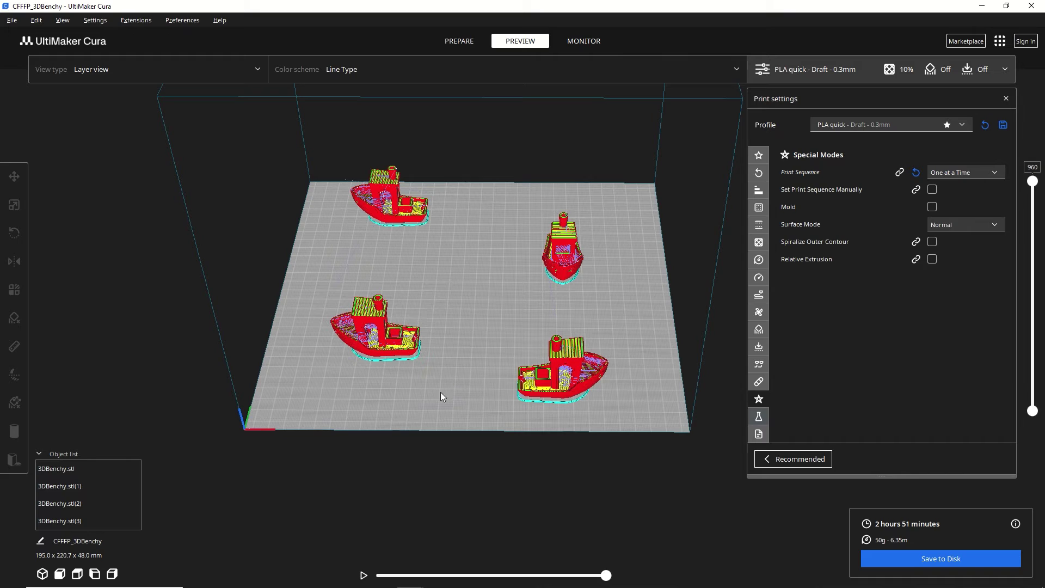
- Orbit the four-Benchy layer preview and cut it down to layer 534
right_click_drag(427, 397, 572, 516)
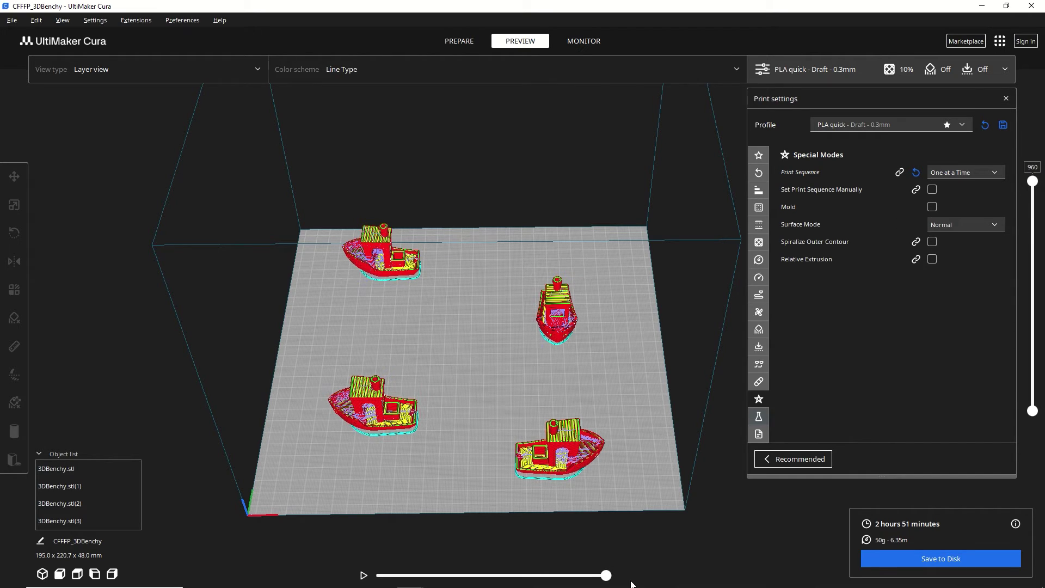
right_click_drag(550, 522, 526, 497)
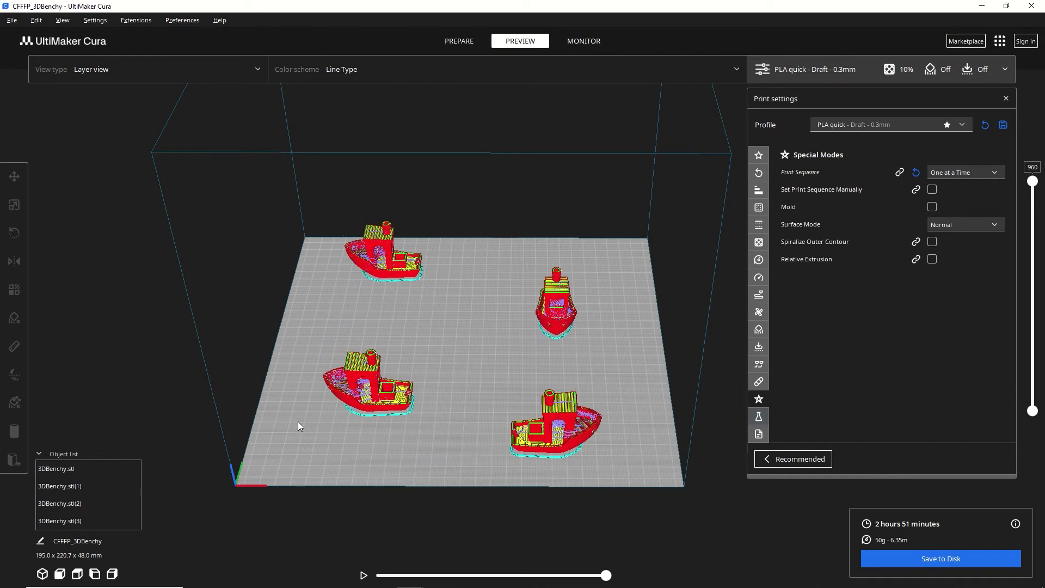
right_click_drag(502, 416, 475, 438)
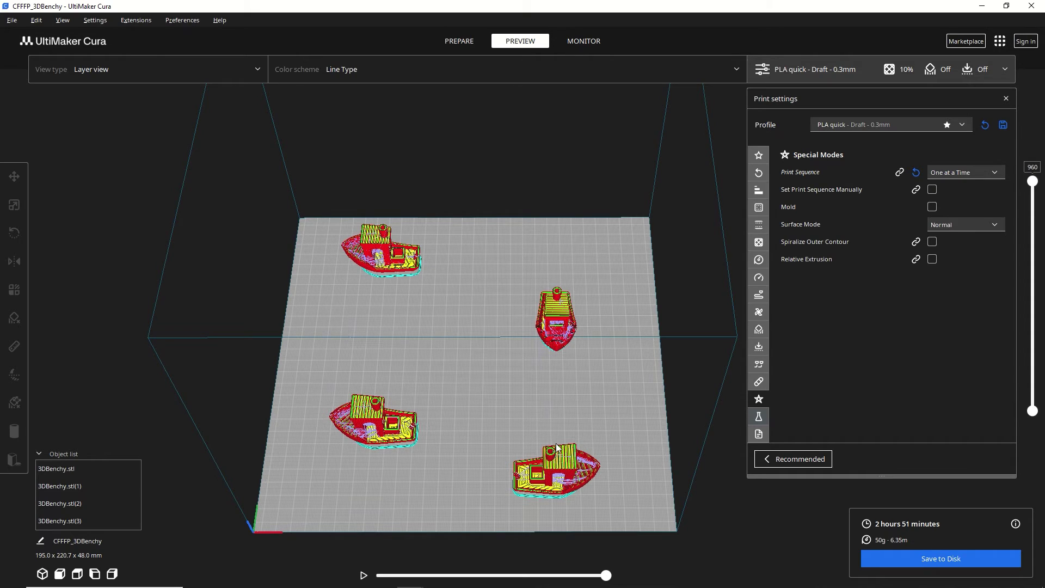
right_click_drag(557, 443, 552, 408)
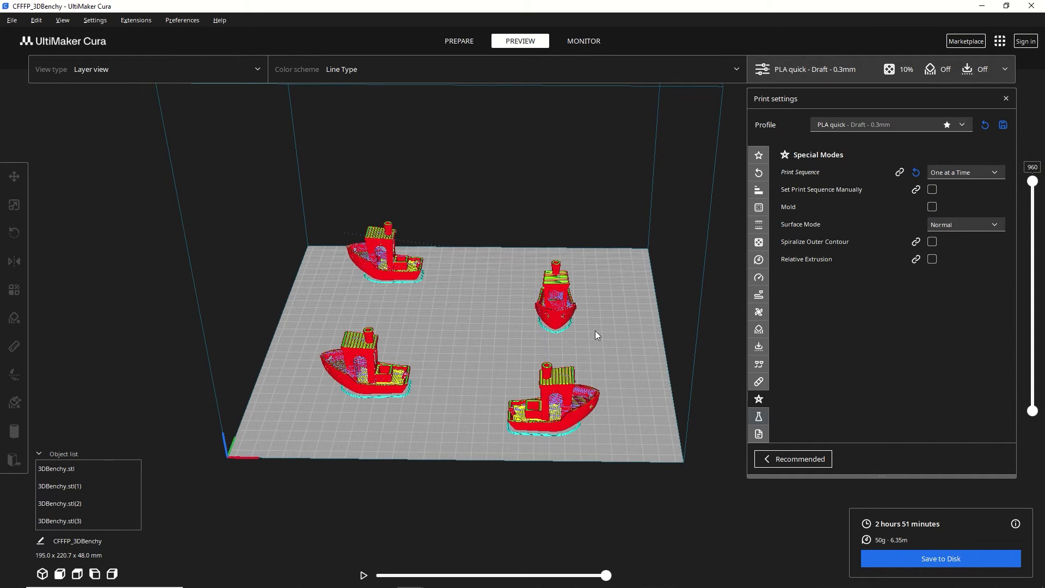
right_click_drag(612, 257, 608, 290)
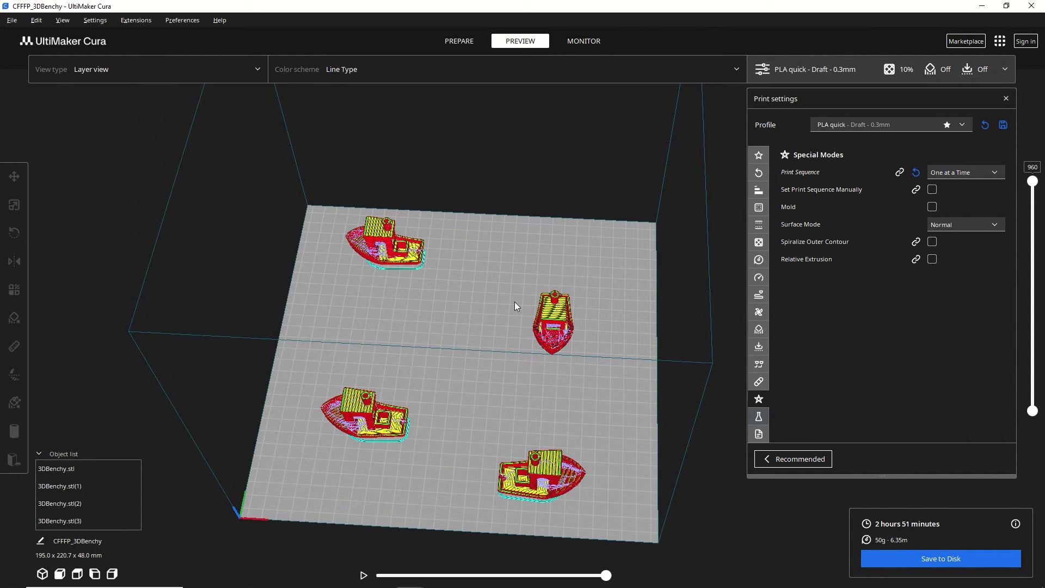
right_click_drag(625, 358, 625, 330)
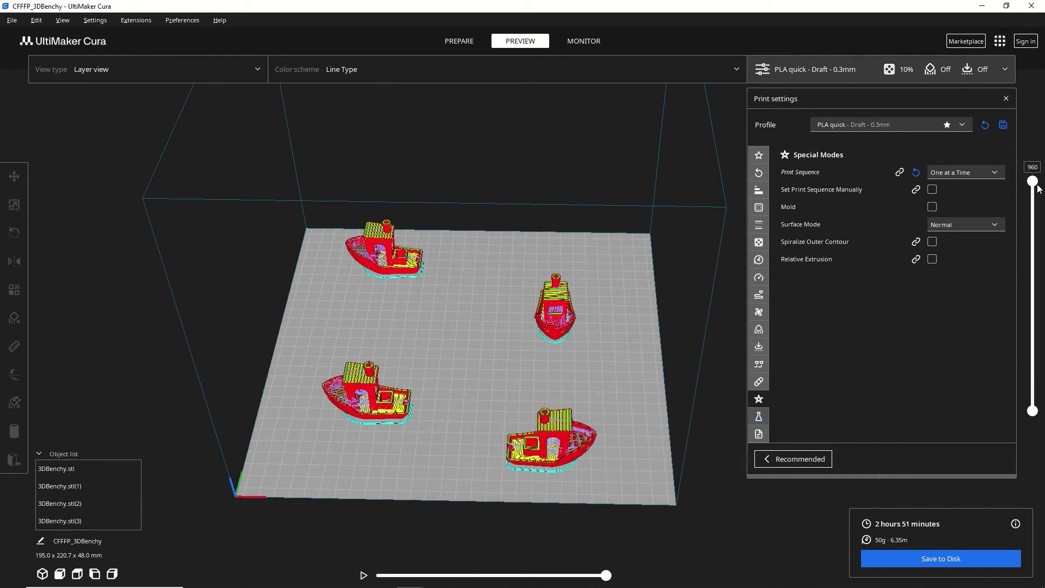
scroll(1037, 196, "down", 7)
left_click_drag(1037, 196, 1021, 419)
right_click_drag(584, 384, 579, 383)
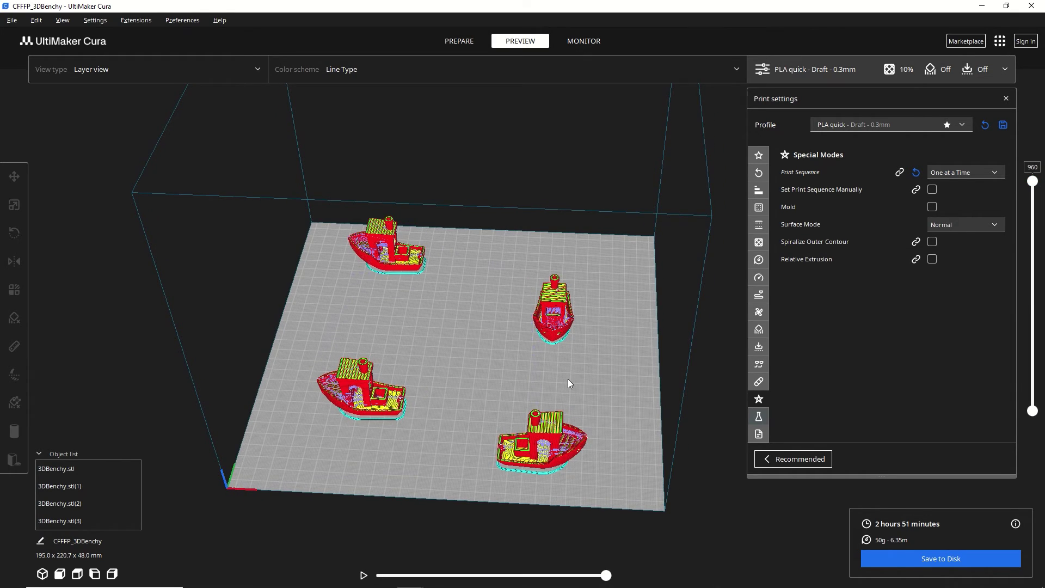
right_click_drag(428, 376, 488, 373)
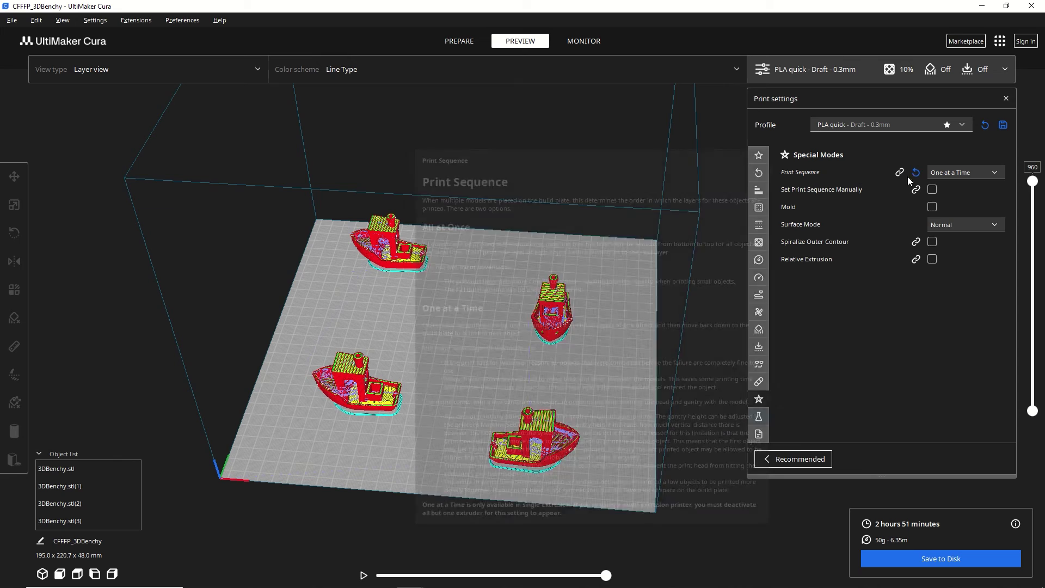
- Keep One at a Time, enable Set Print Sequence Manually, and reslice the four Benchys
left_click(948, 174)
left_click(956, 201)
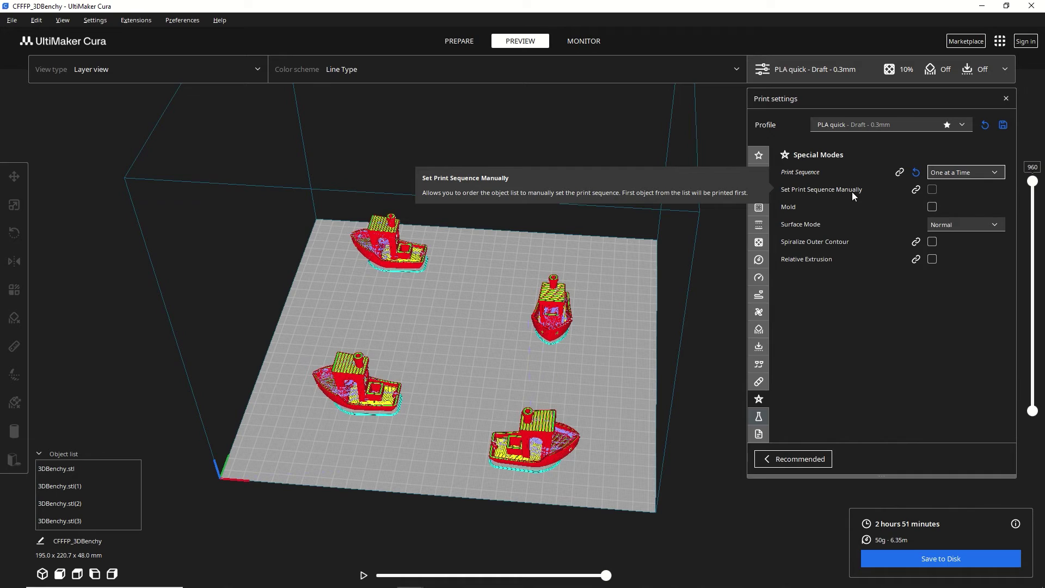
left_click(932, 190)
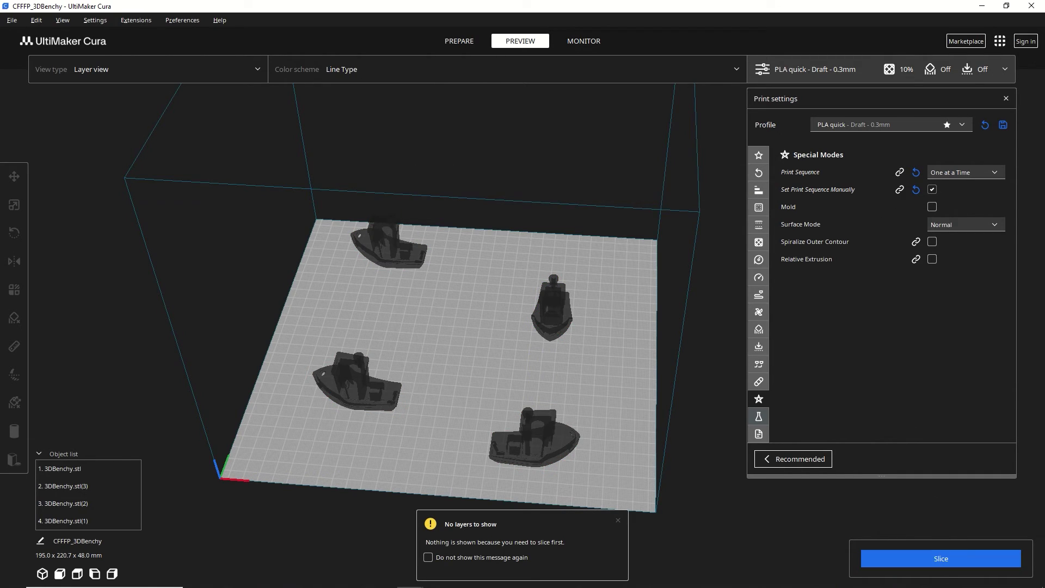
left_click(933, 561)
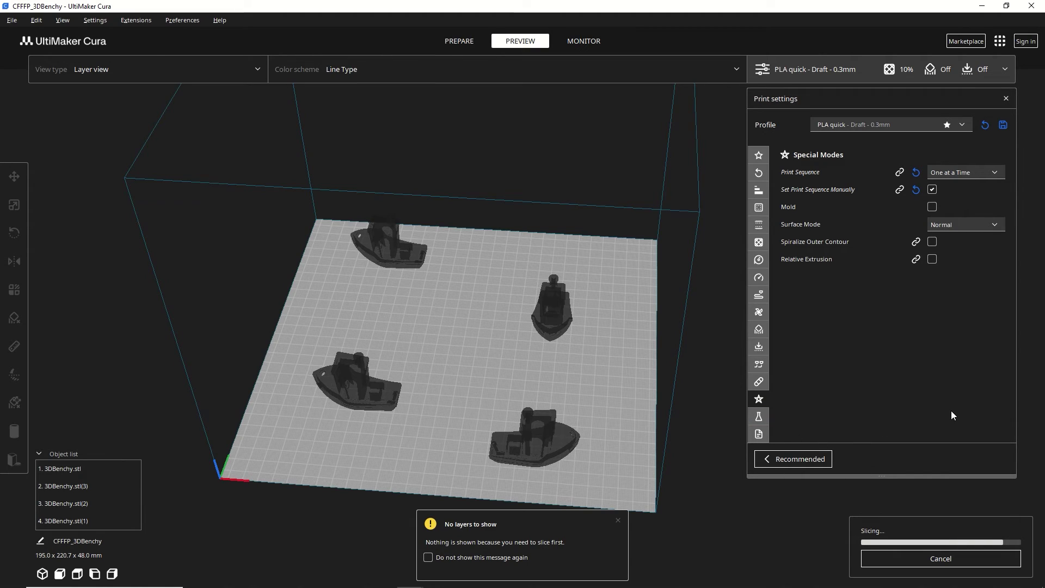
left_click_drag(1033, 280, 1033, 181)
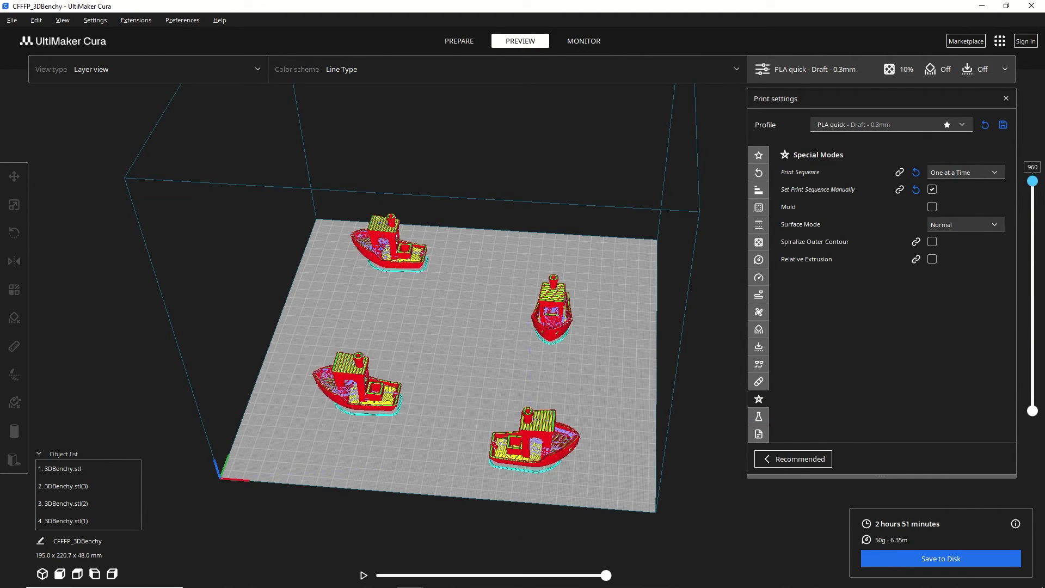
- Select each of the four Benchys on the plate to check their print positions
left_click(547, 452)
left_click(357, 381)
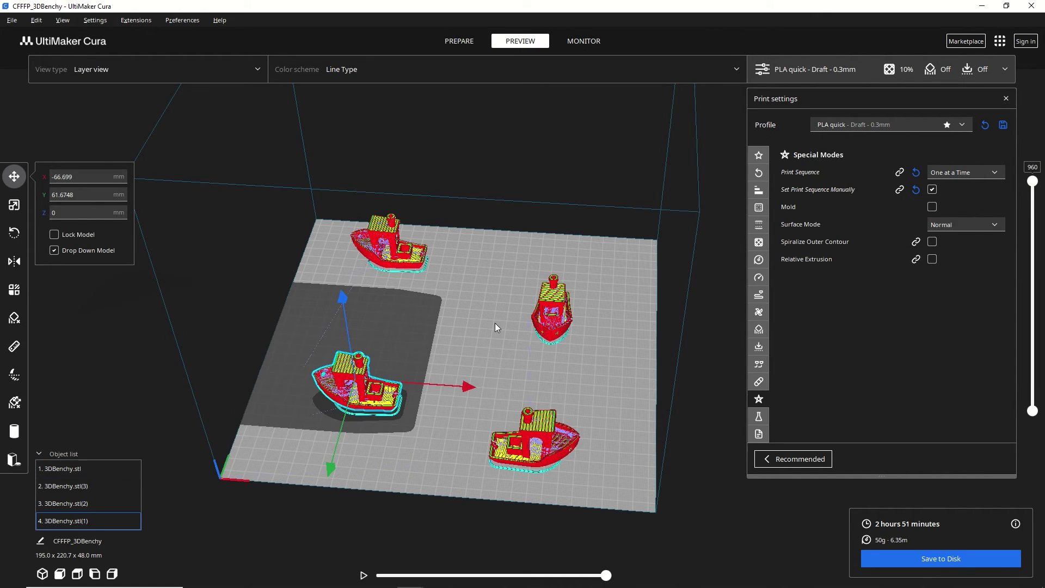
left_click(551, 311)
left_click(384, 255)
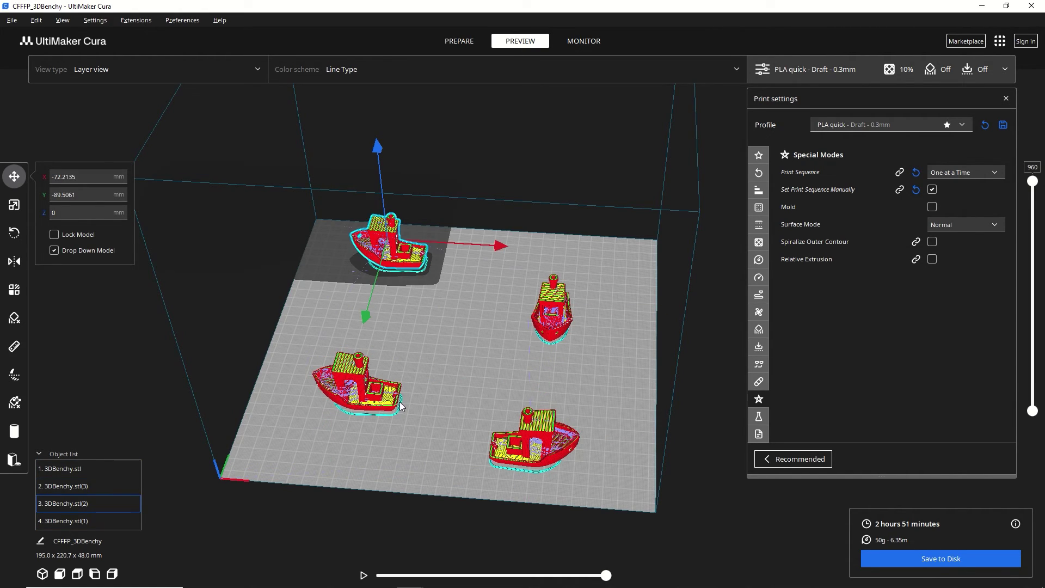
key("Left")
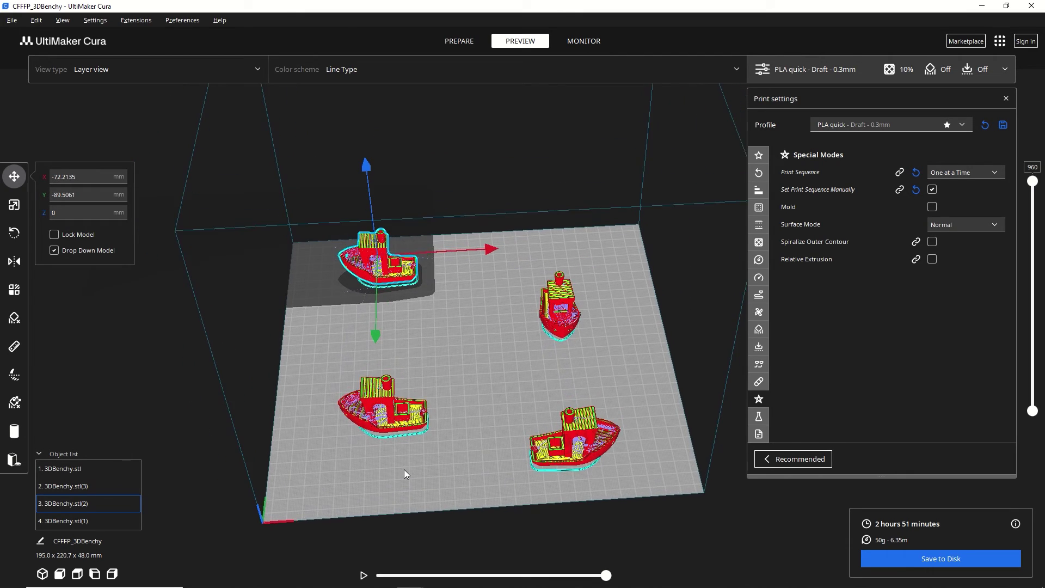
left_click(570, 447)
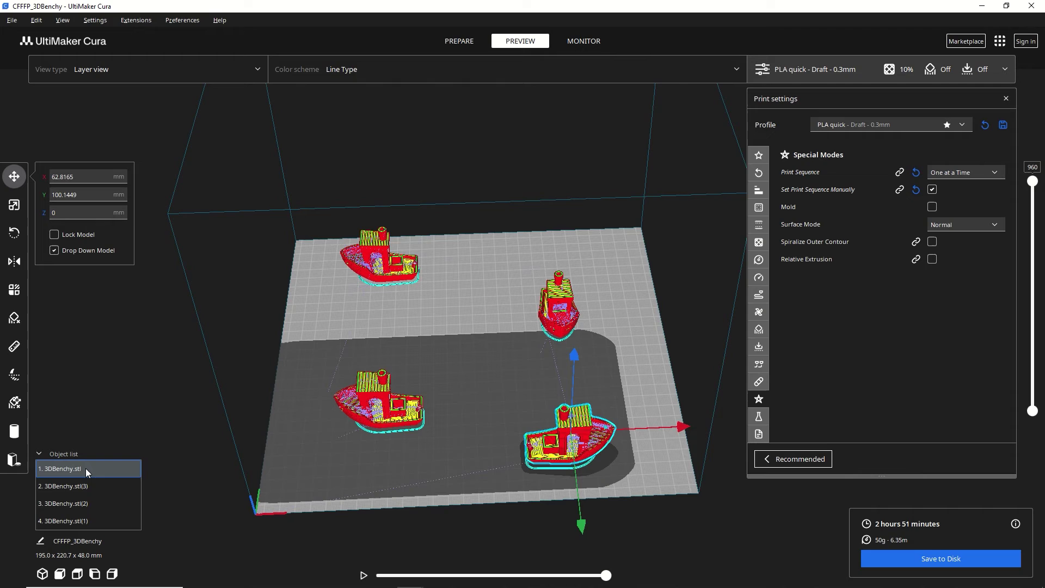
left_click(360, 408)
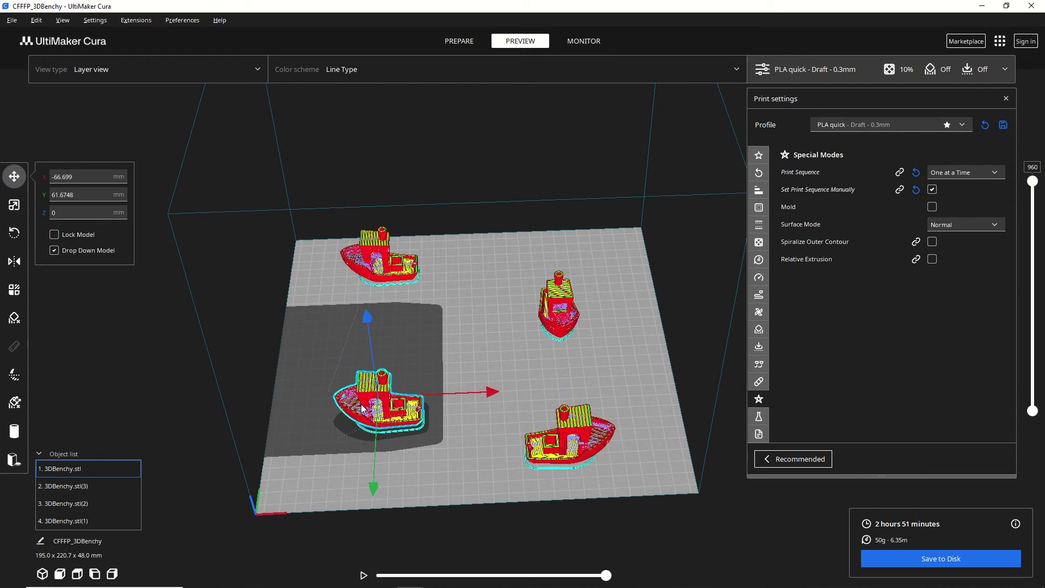
- Move 3DBenchy.stl(1) ahead of 3DBenchy.stl(2) and 3DBenchy.stl(3) in the print order
right_click(91, 518)
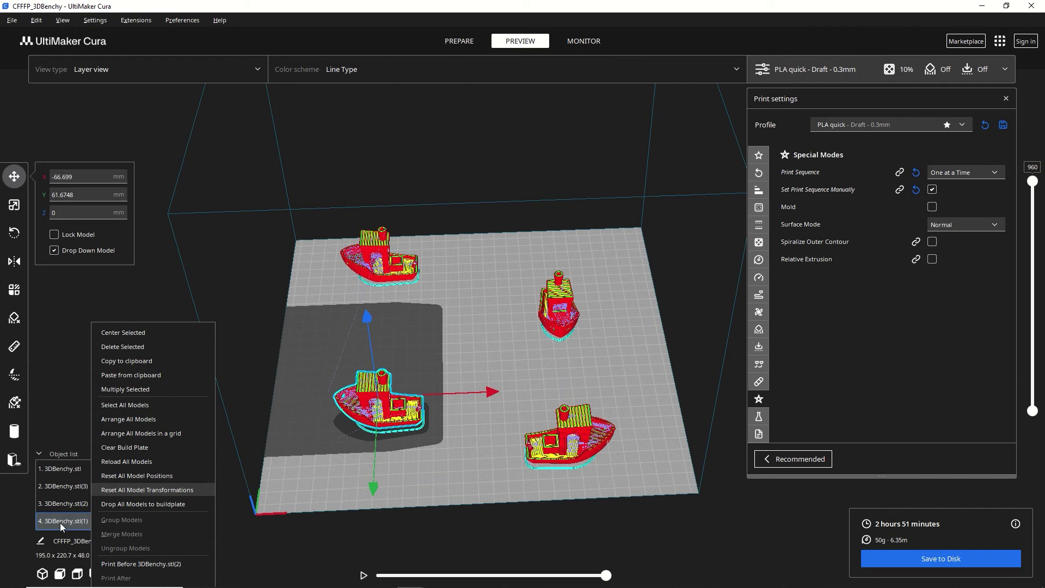
left_click(159, 564)
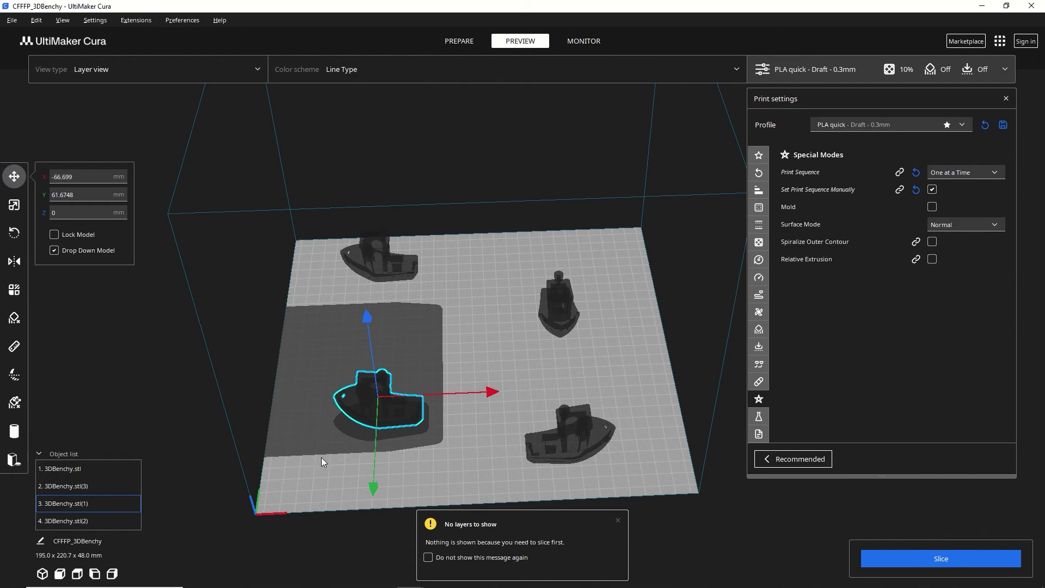
right_click(369, 402)
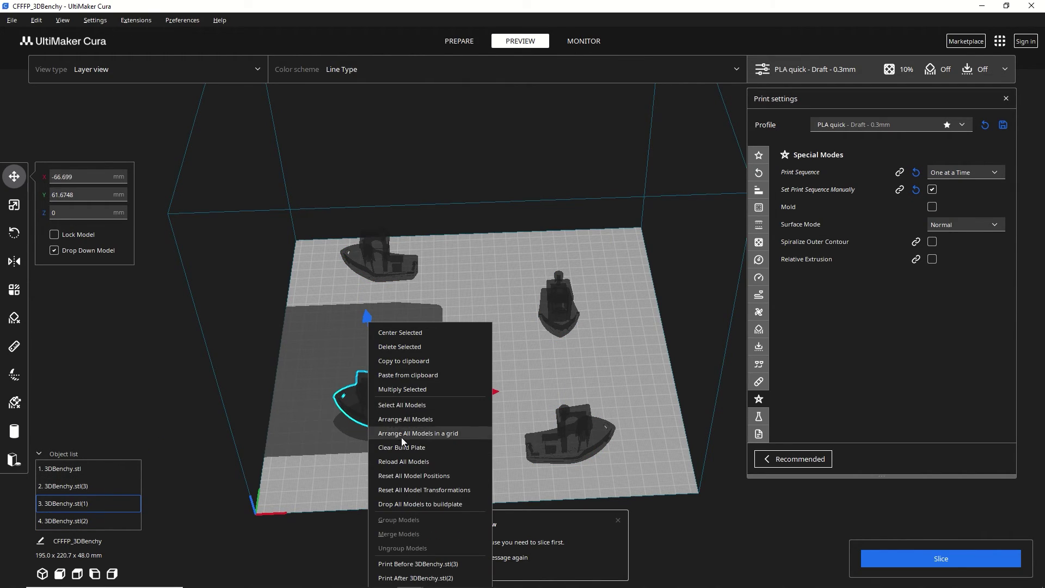
left_click(405, 564)
- Reorder 3DBenchy.stl(3) to print before 3DBenchy.stl(2) from the object list
left_click(103, 469)
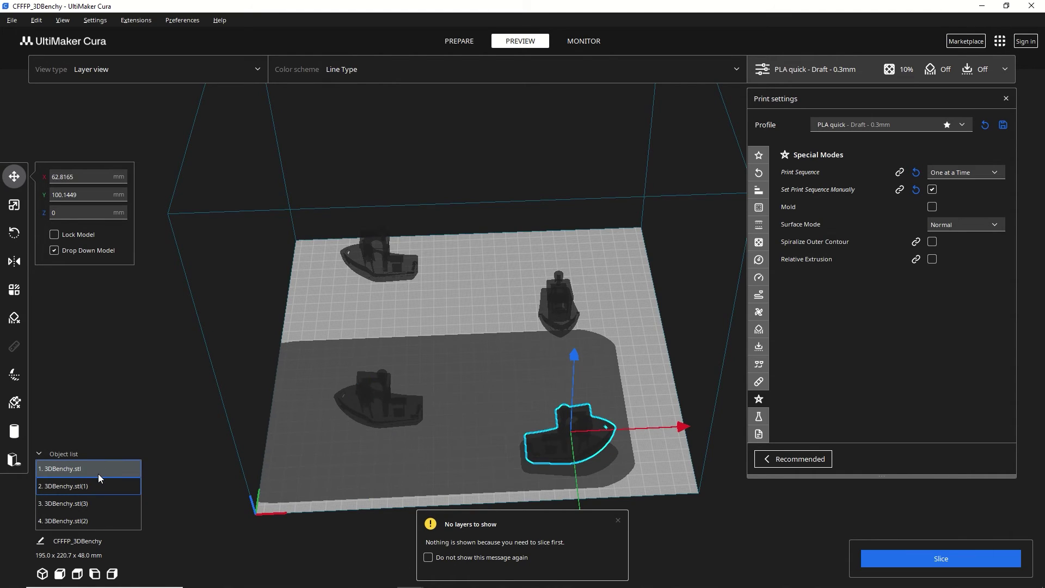
left_click(104, 483)
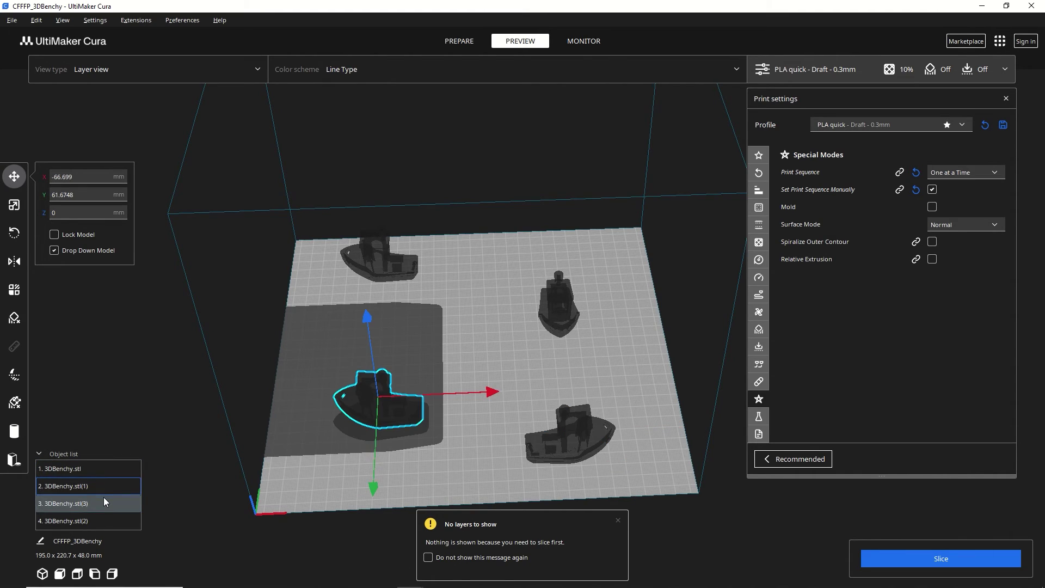
left_click(103, 501)
left_click(83, 526)
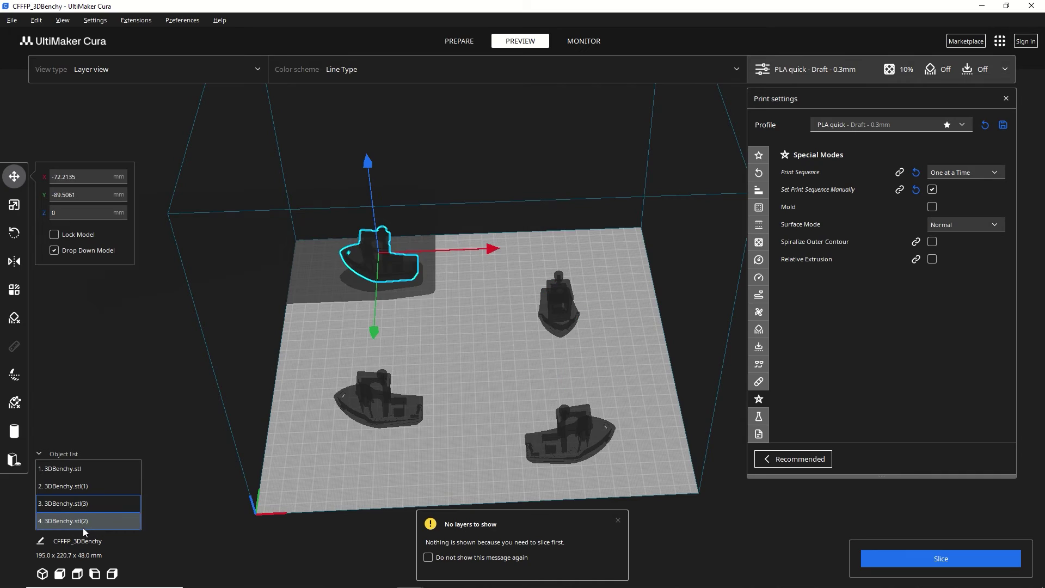
left_click(102, 509)
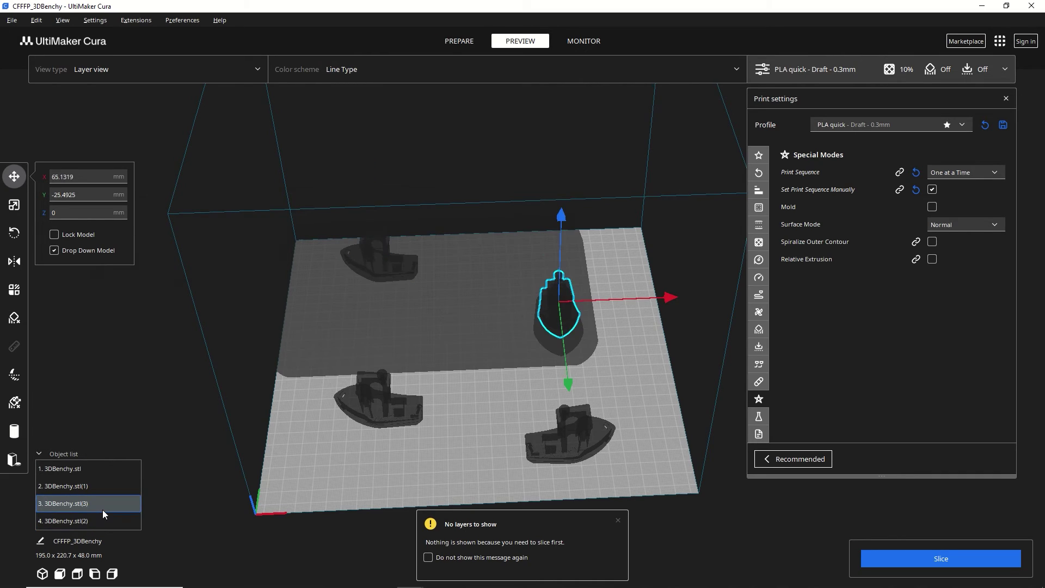
right_click(103, 511)
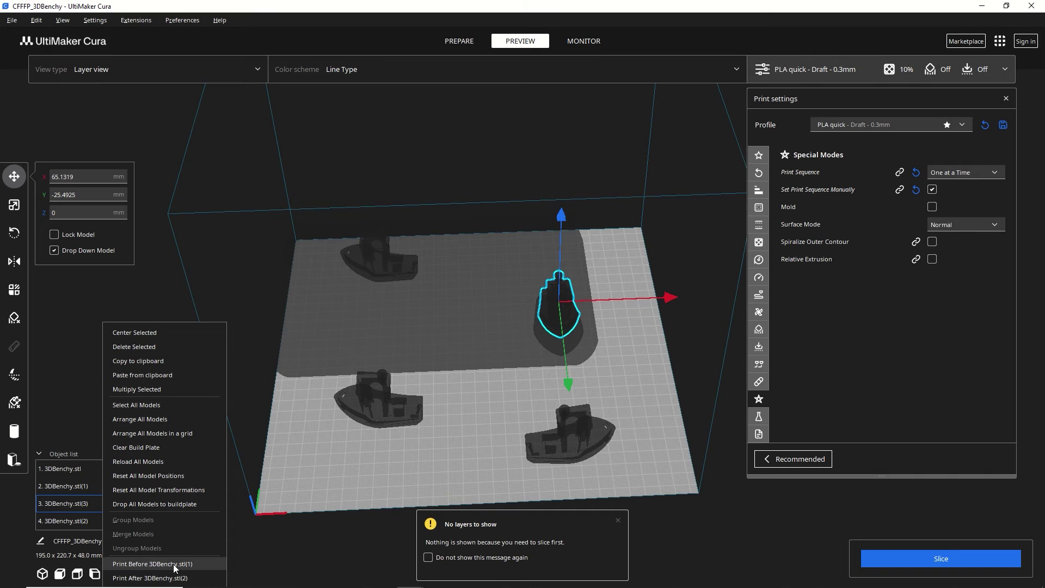
left_click(206, 567)
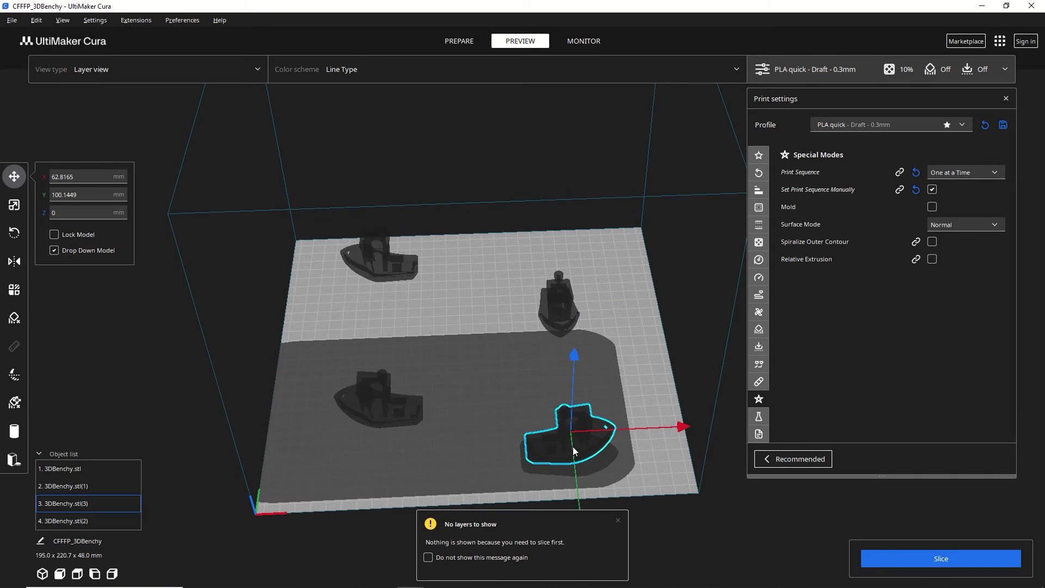
- Verify the object list reads 3DBenchy.stl, .stl(1), .stl(3), .stl(2)
left_click(366, 344)
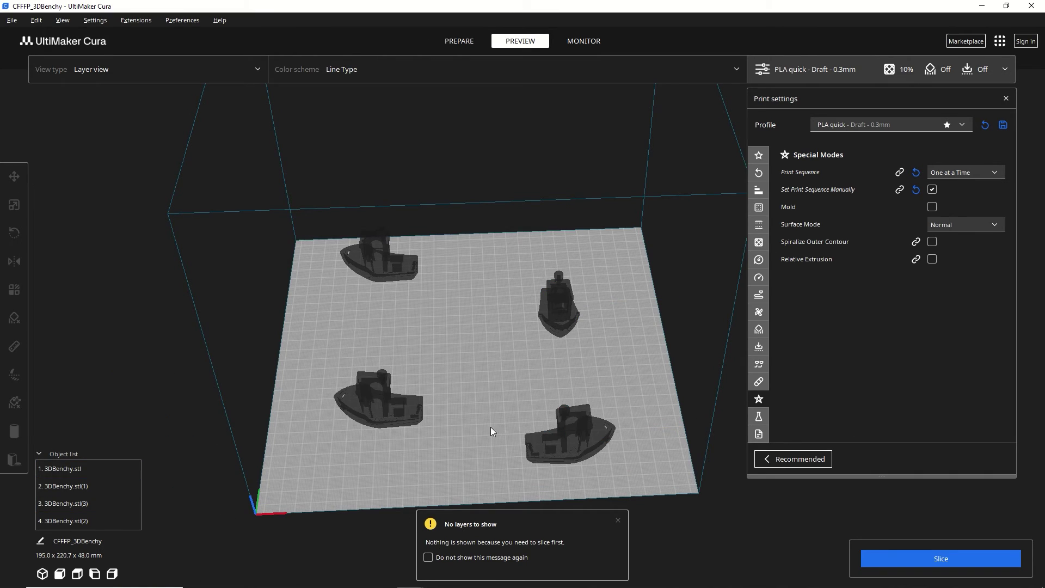
left_click(76, 468)
left_click(78, 479)
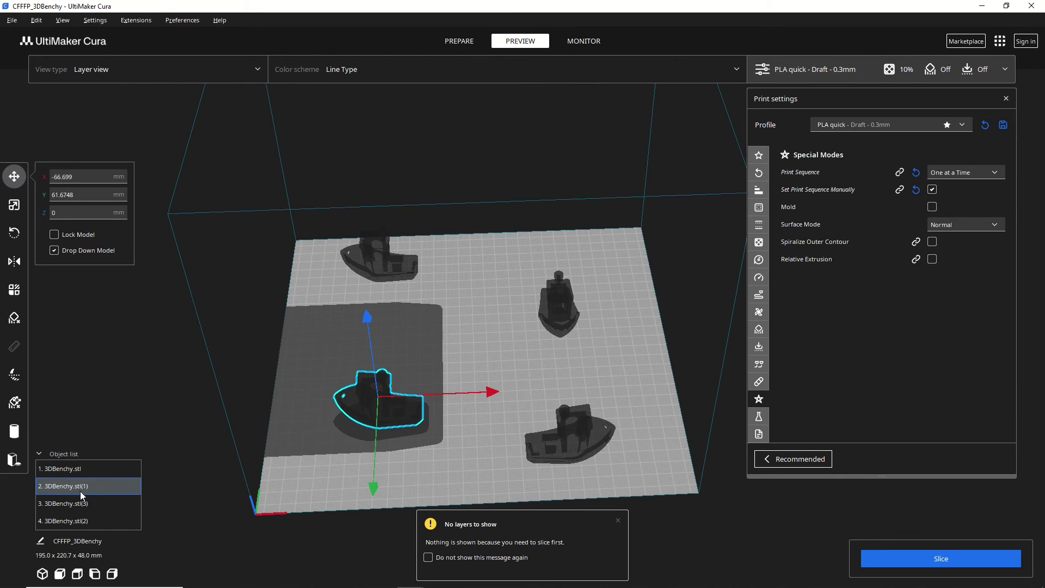
left_click(80, 499)
left_click(87, 521)
- Slice the reordered Benchys and inspect the preview's lower layers from a few angles
left_click(940, 559)
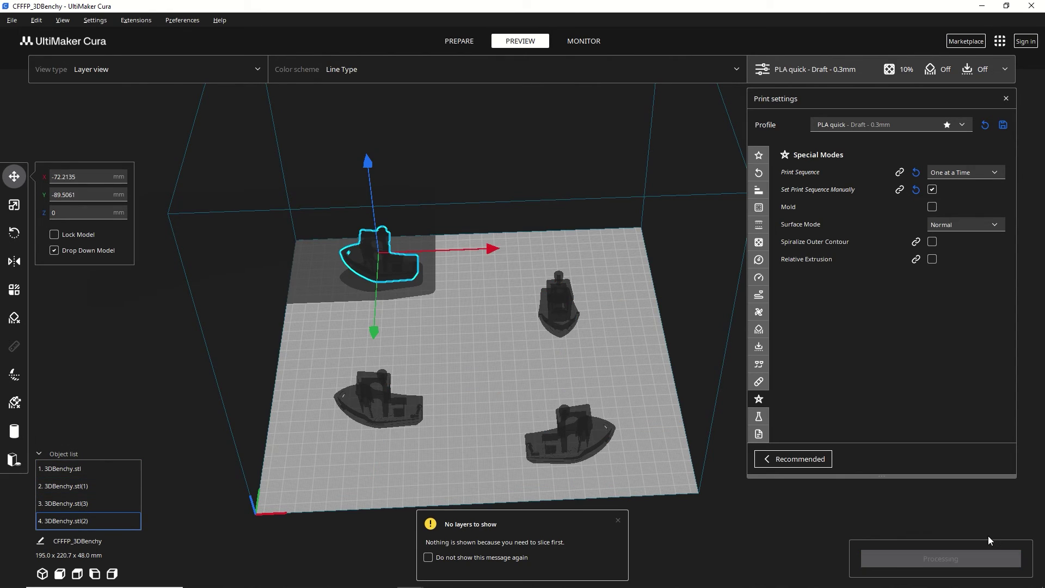
mouse_move(1037, 202)
left_mouse_down()
mouse_move(1036, 407)
mouse_move(1033, 185)
left_mouse_up()
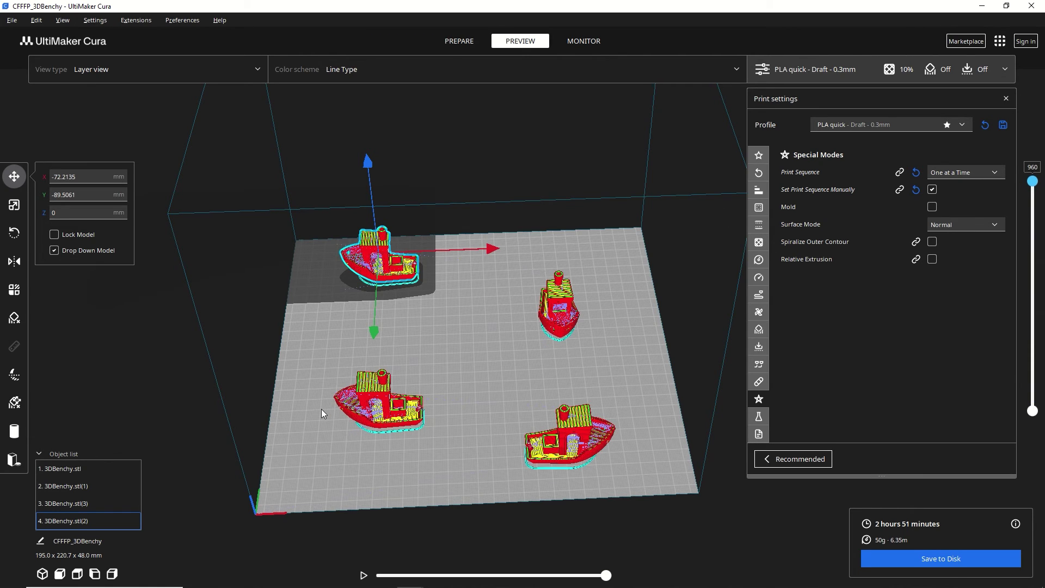
right_click_drag(330, 483, 479, 339)
left_click(480, 338)
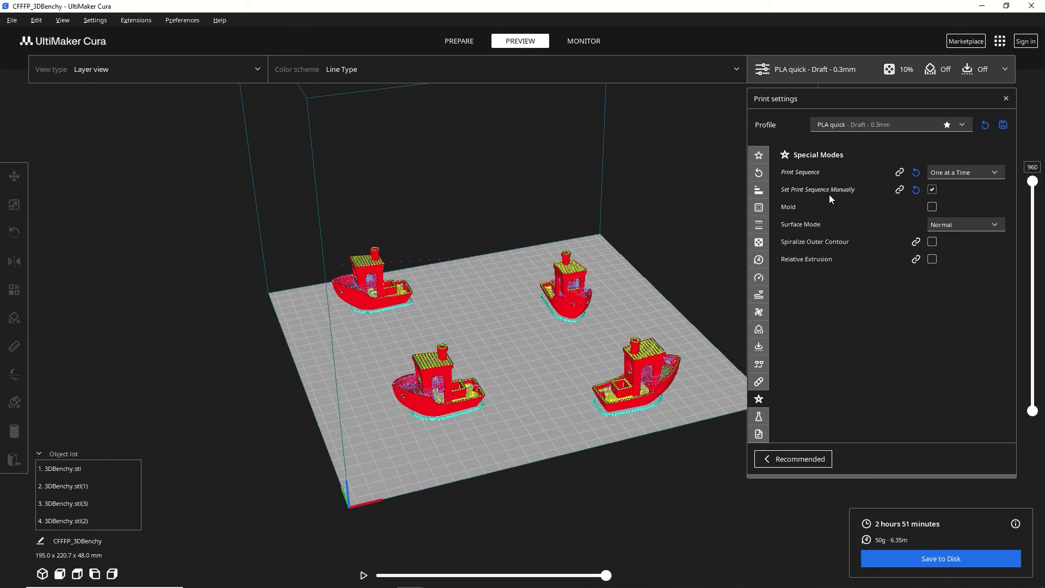
right_click_drag(744, 256, 683, 321)
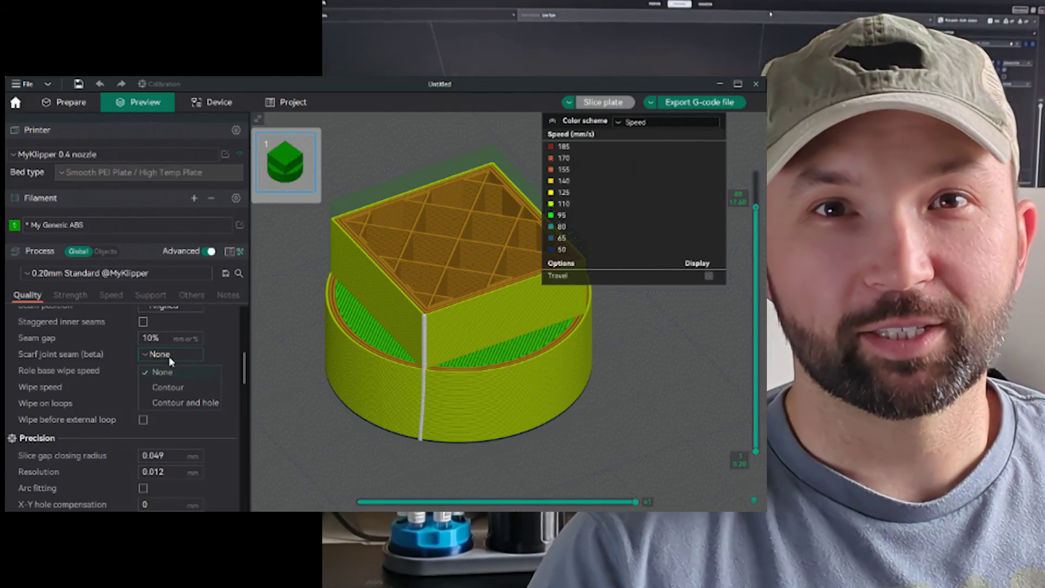
- Set Scarf joint seam to Contour and hole at 50% speed, then slice the plate
left_click(177, 406)
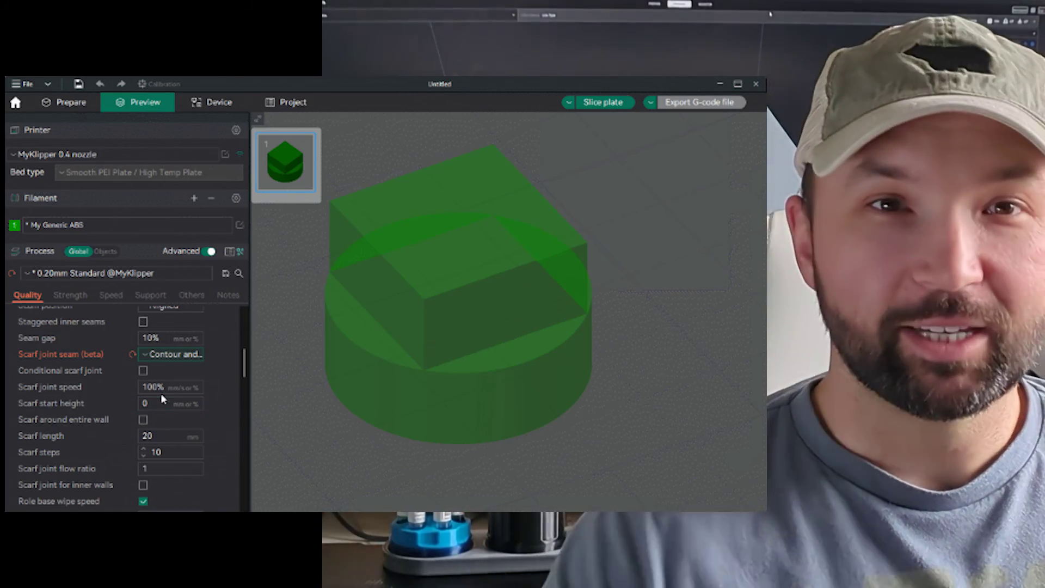
left_click_drag(153, 387, 137, 388)
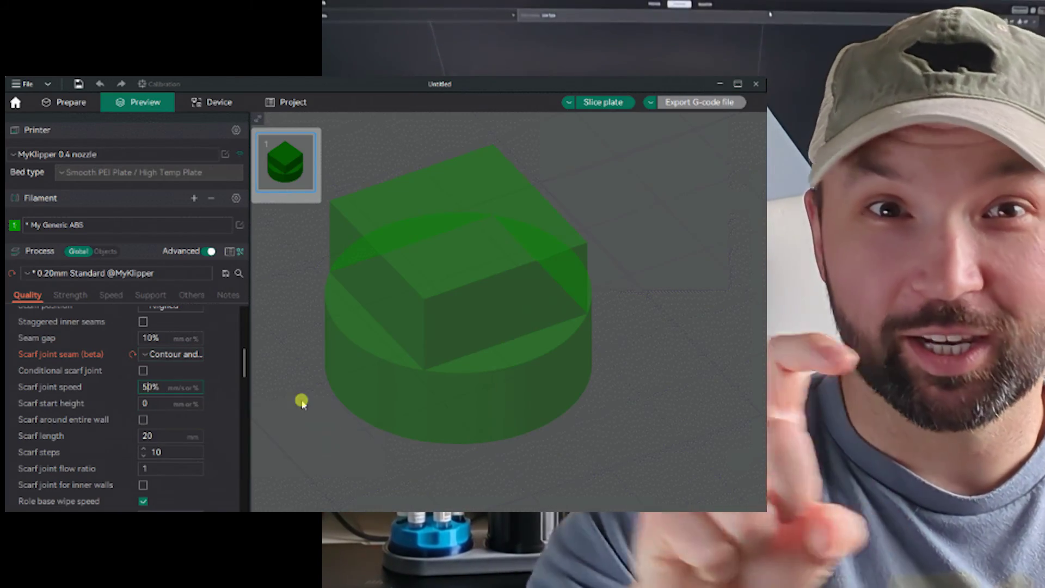
left_click(603, 102)
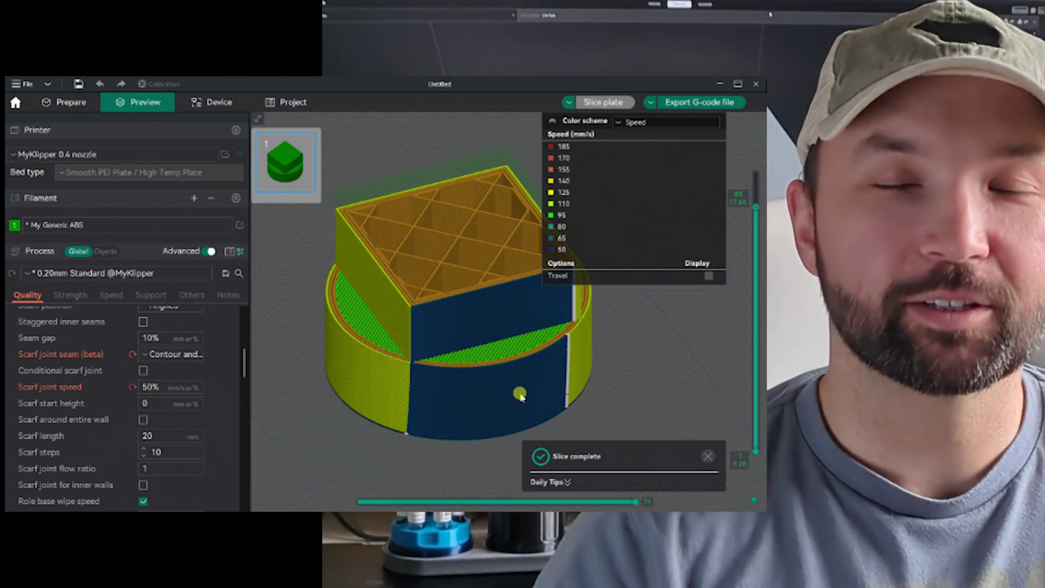
left_click_drag(465, 389, 290, 403)
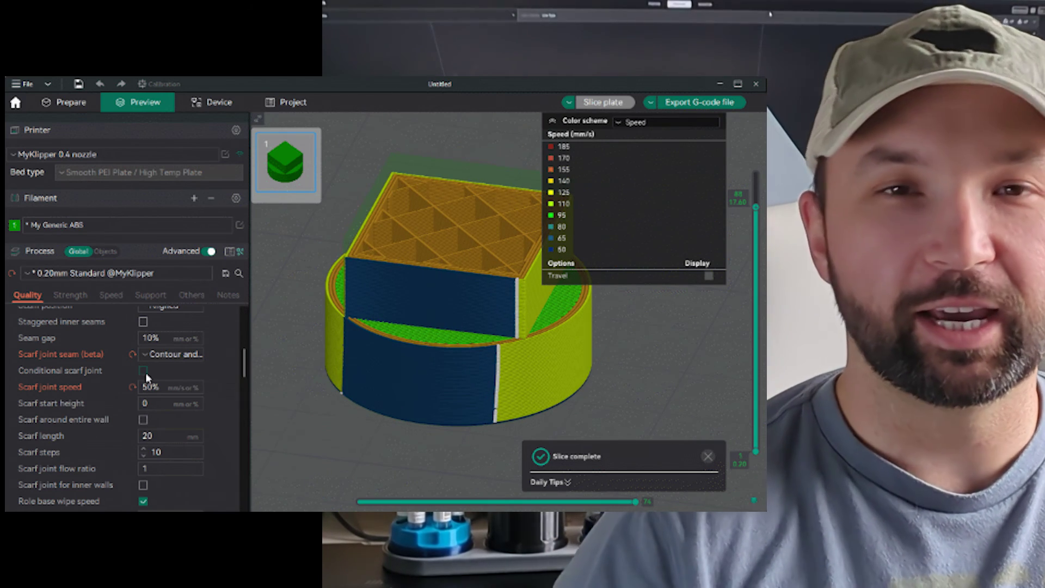
- Enable Conditional scarf joint, reslice, and select the Scarf steps value for editing
left_click(143, 372)
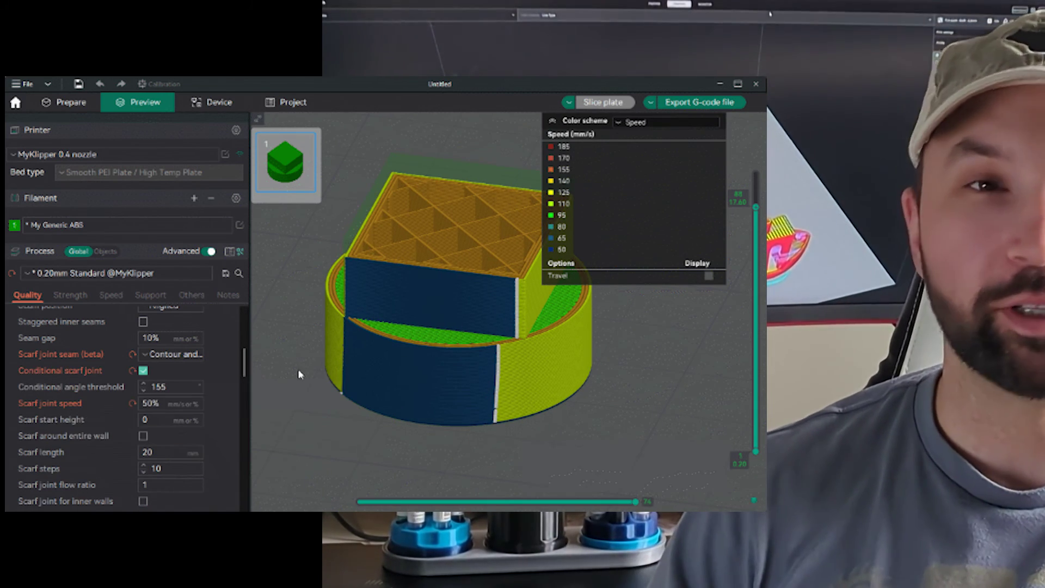
left_click(602, 106)
left_click_drag(530, 388, 547, 373)
scroll(216, 450, "down", 2)
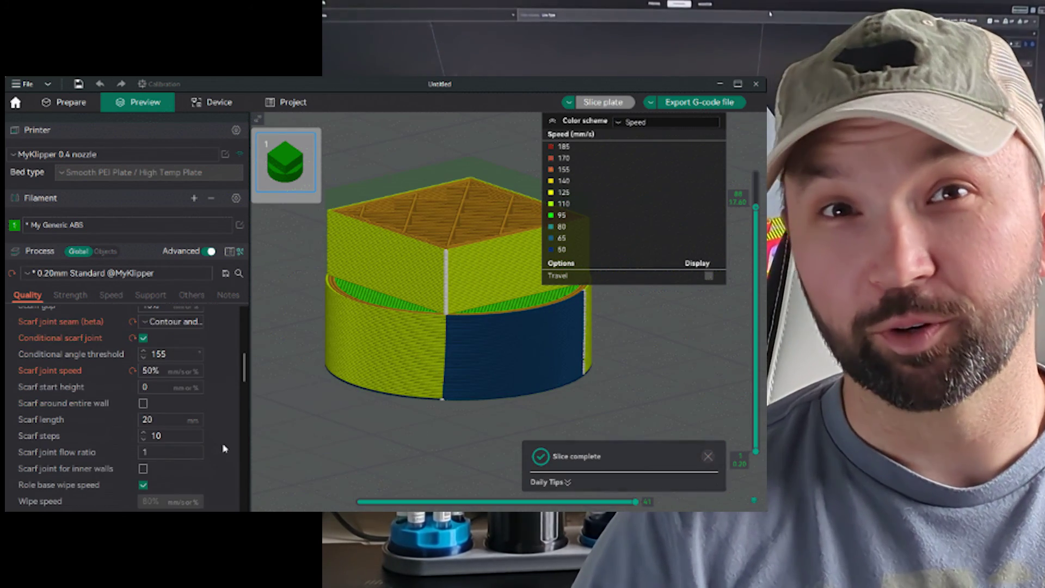
double_click(172, 440)
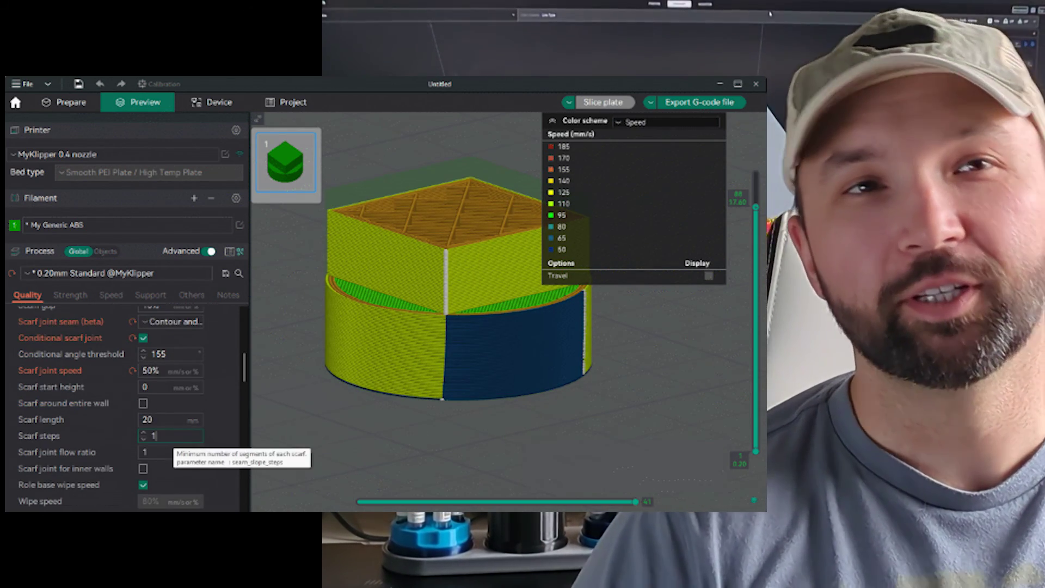